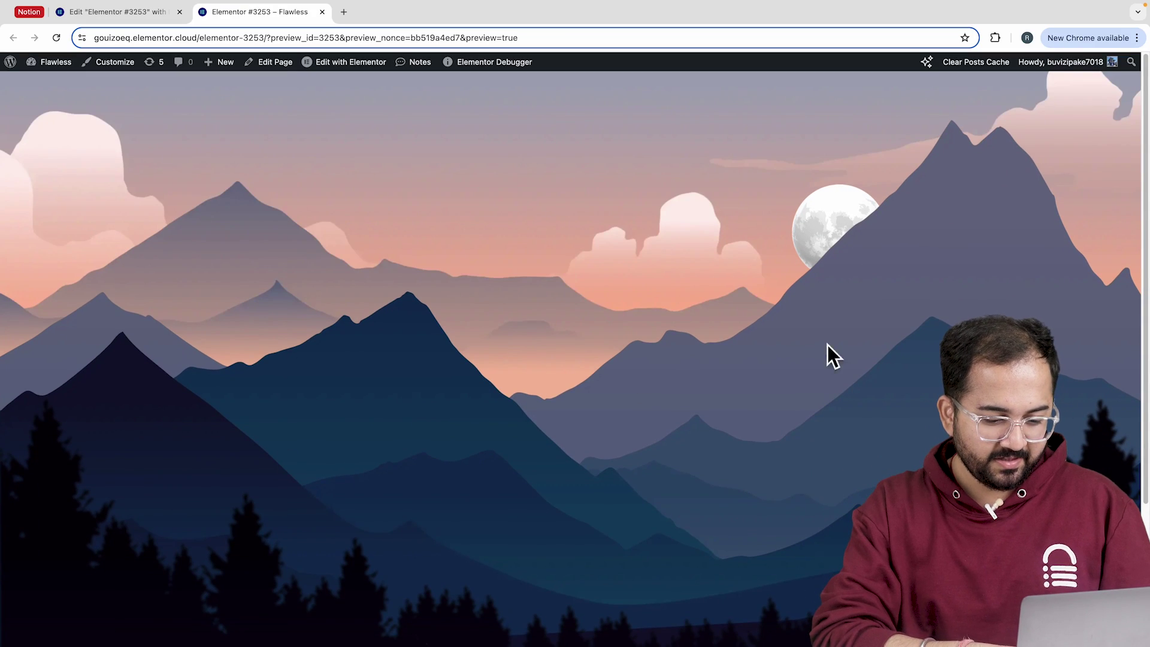
# Examine the scrolling effect of the mountain hero section in the page preview.
pyautogui.scroll(-5, 925, 336)
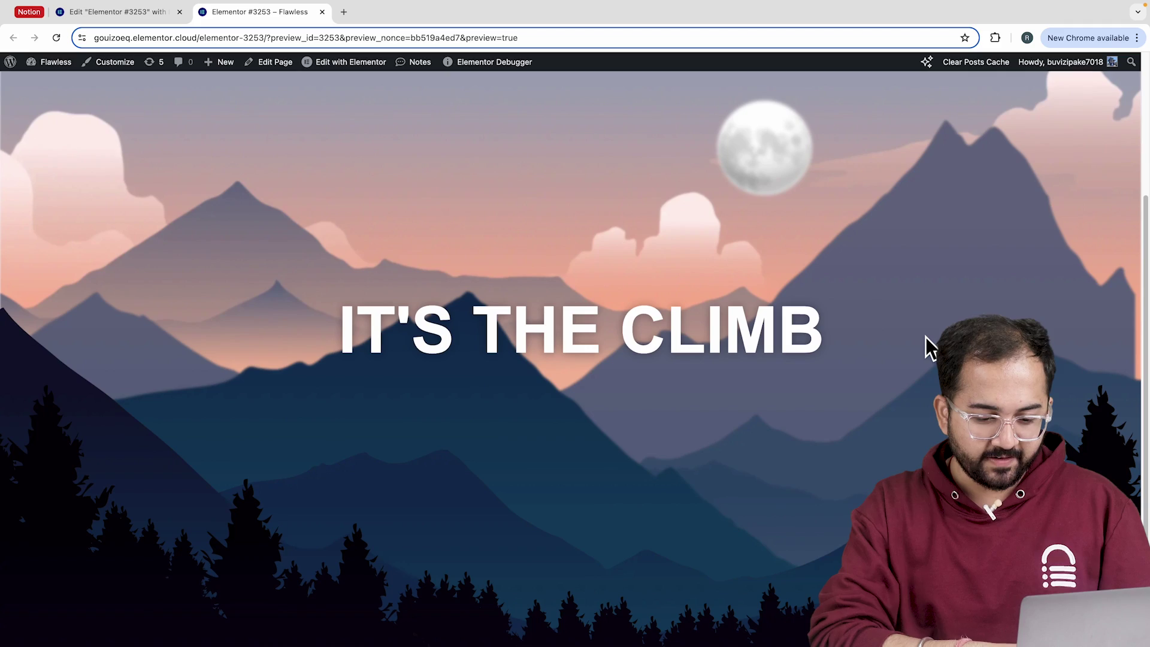
pyautogui.scroll(5, 925, 336)
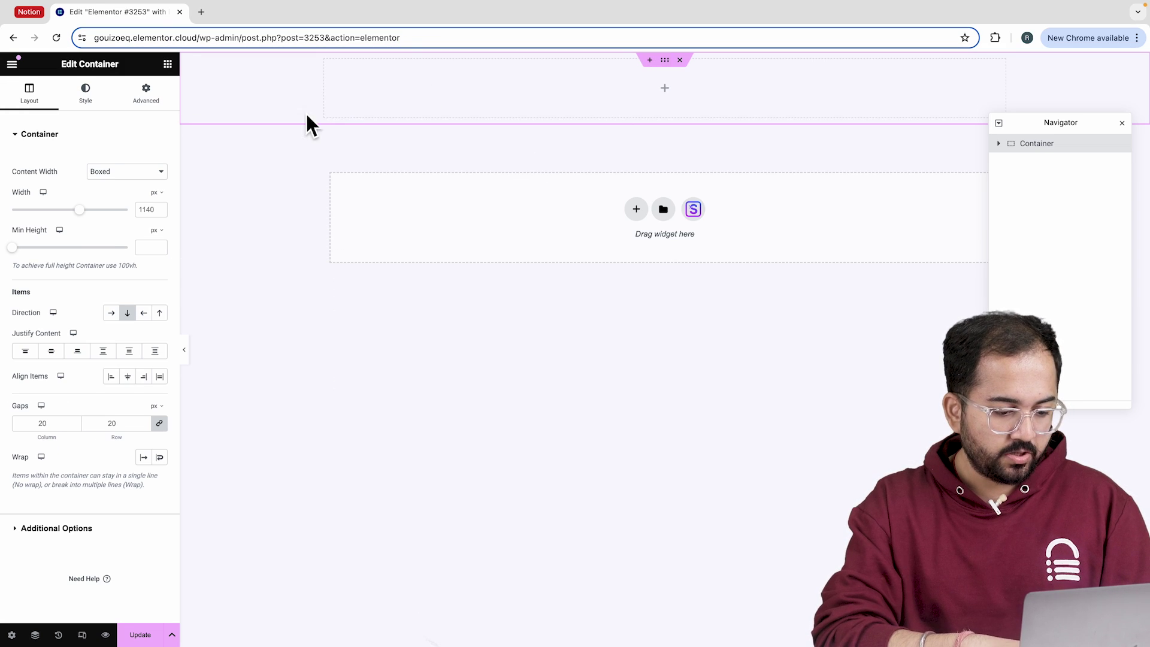
# Set the container to Full Width with a minimum height of 100 vh and gaps of 0.
pyautogui.click(159, 173)
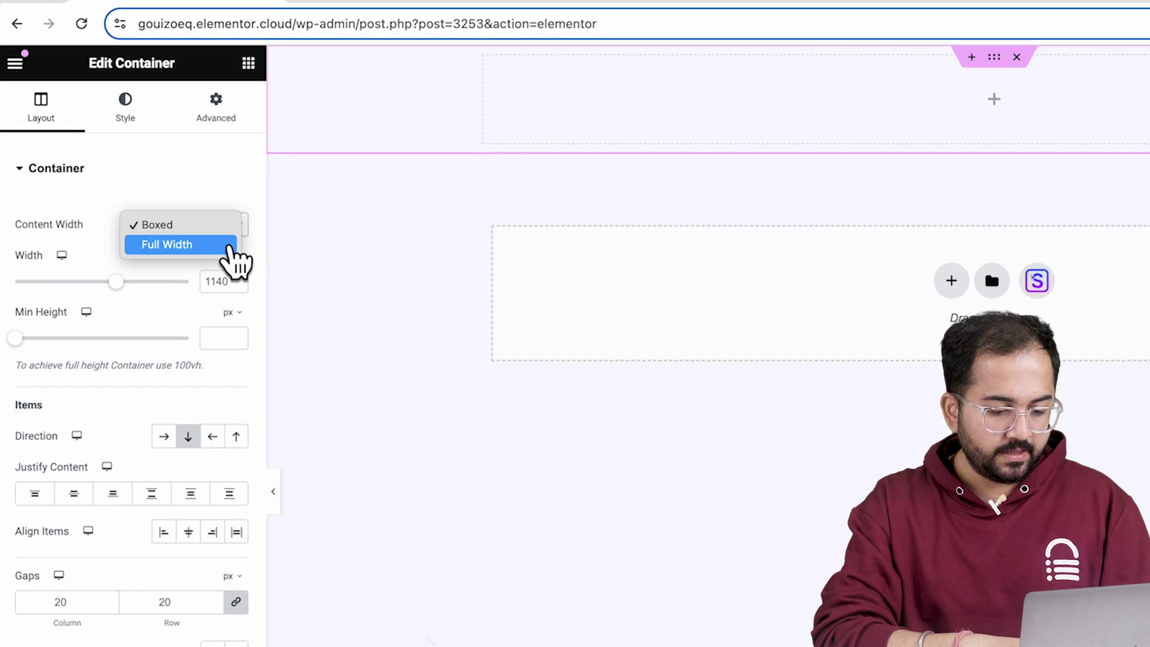
pyautogui.click(180, 244)
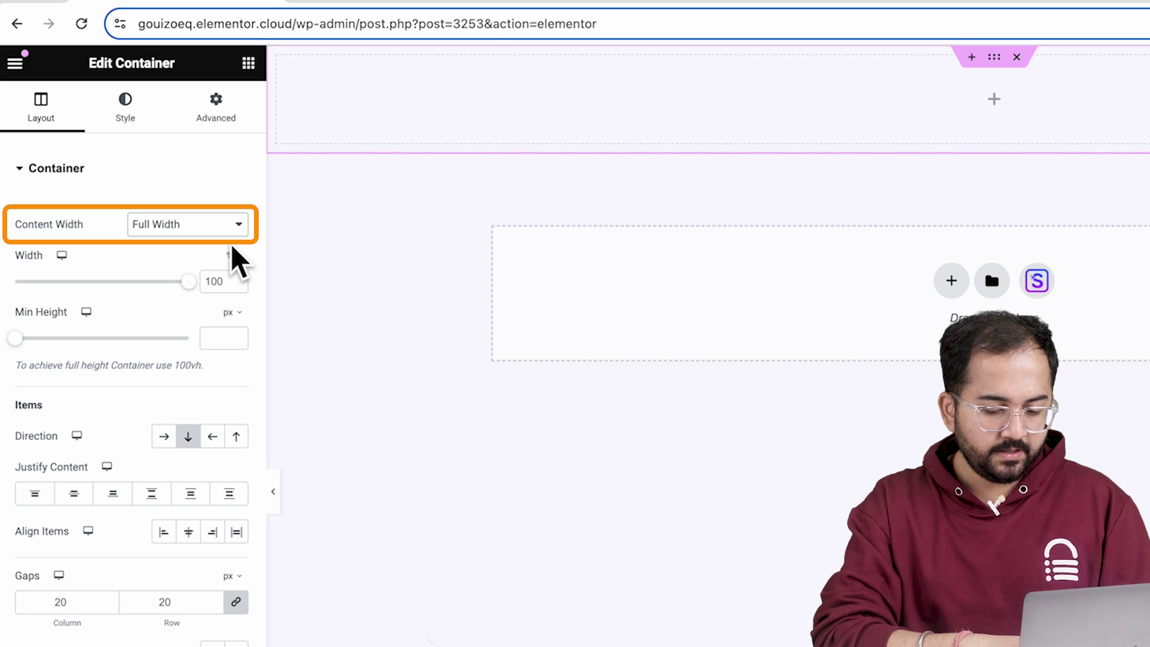
pyautogui.click(231, 312)
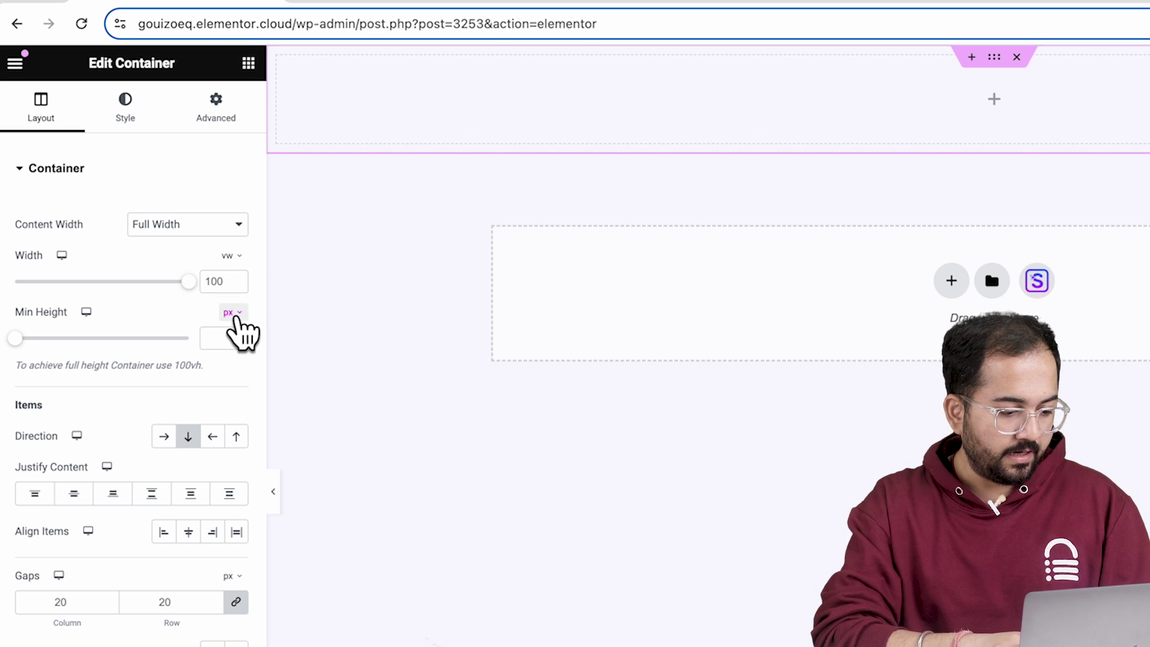
pyautogui.click(235, 391)
pyautogui.moveTo(18, 339); pyautogui.dragTo(204, 340)
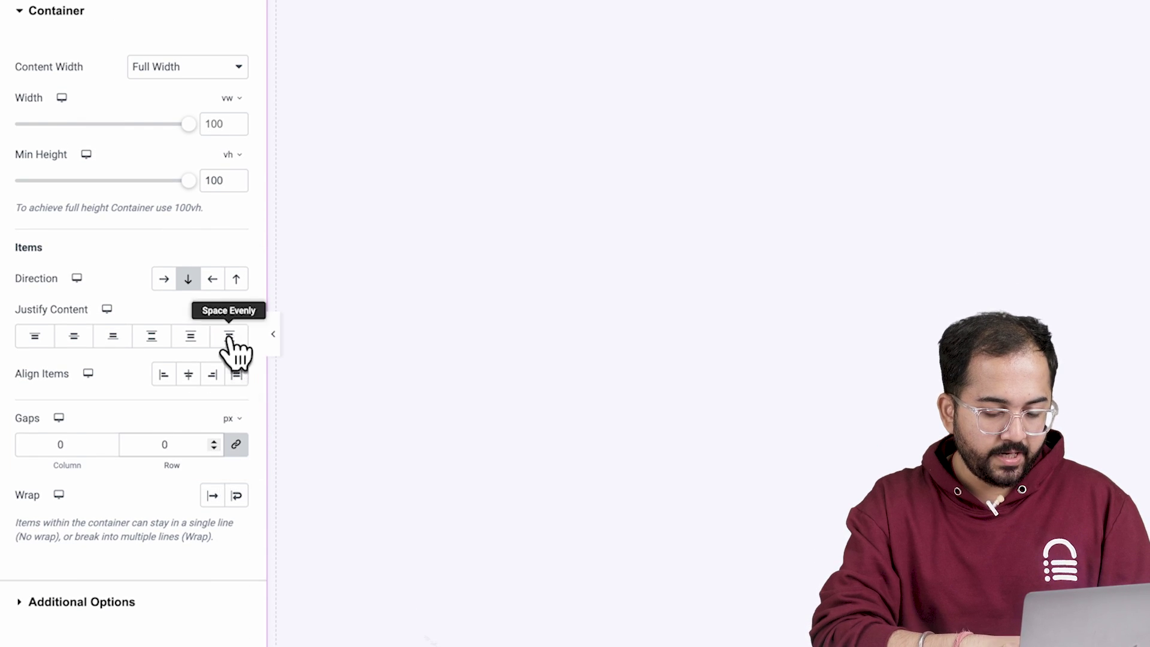
# Set the container's padding to 0 on all sides and return to the container's settings.
pyautogui.click(216, 111)
pyautogui.click(41, 301)
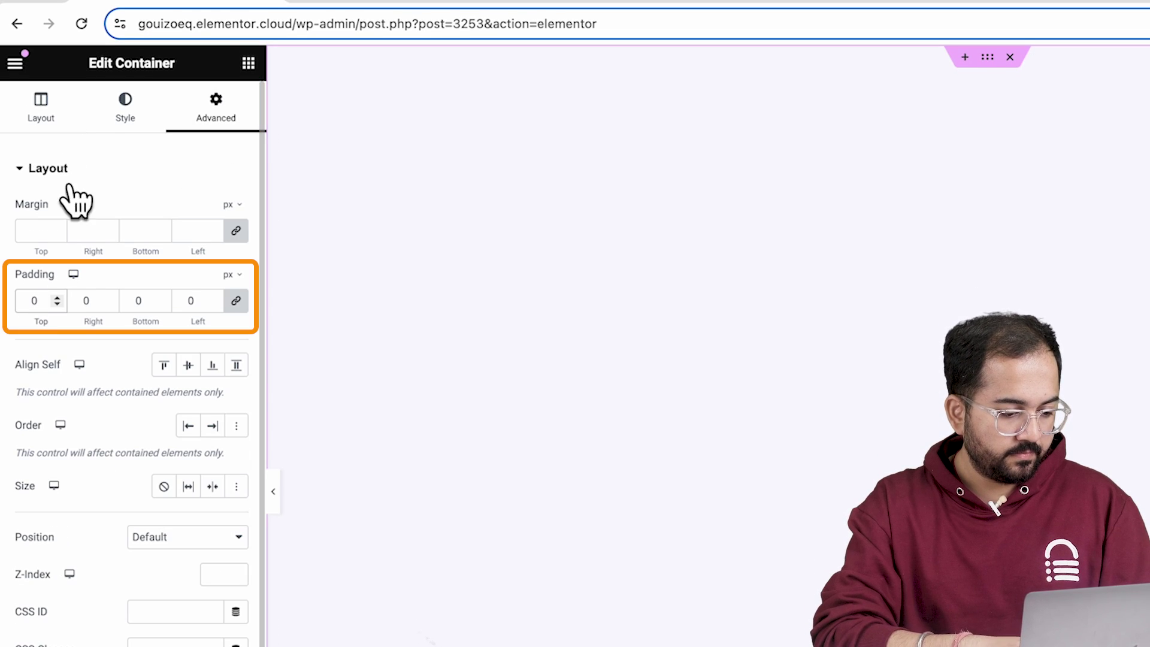
pyautogui.click(248, 63)
pyautogui.click(987, 57)
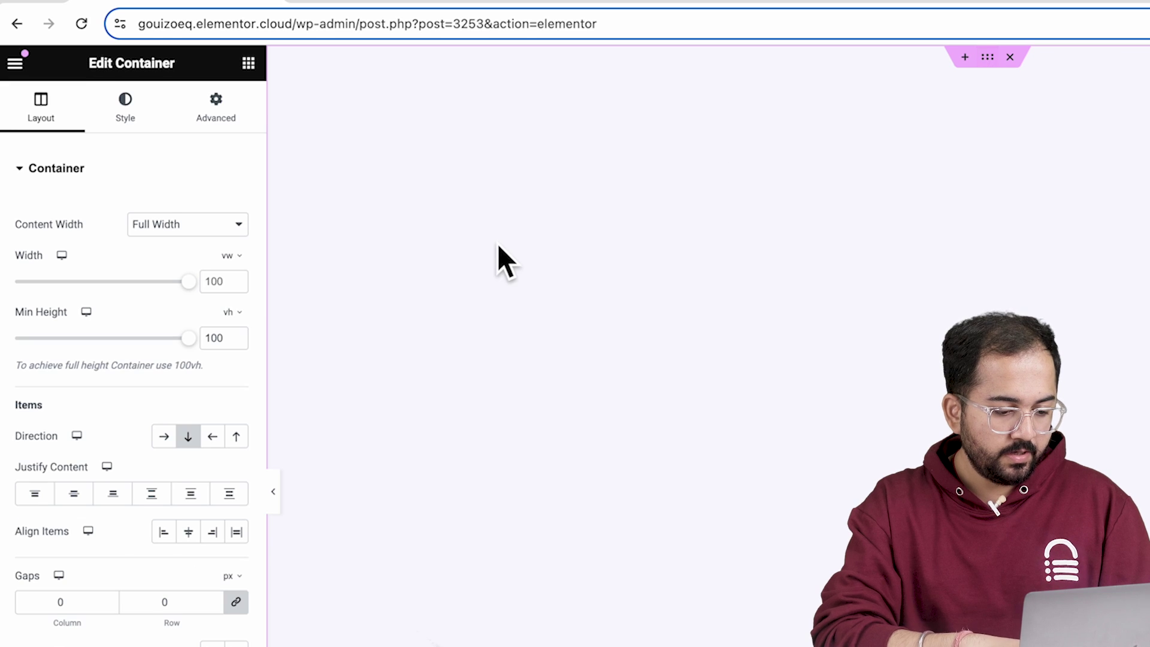
# Give the container a Classic background using the Cloud image from the media library.
pyautogui.click(129, 109)
pyautogui.click(167, 250)
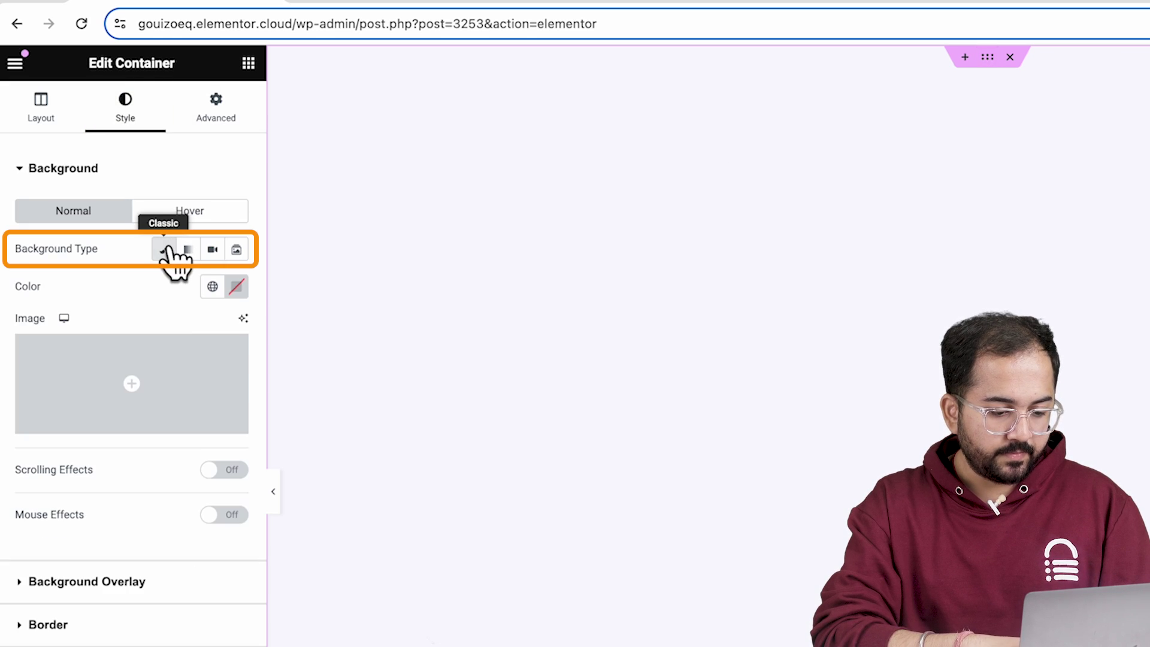
pyautogui.click(166, 387)
pyautogui.click(506, 515)
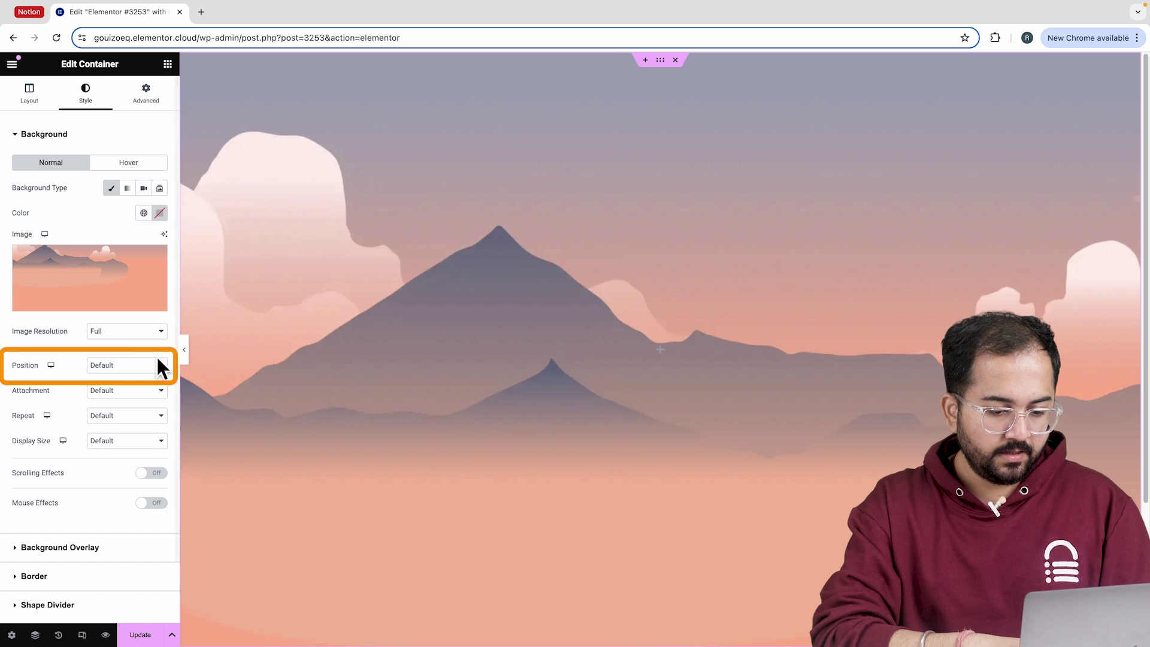
# Set the background image to Center Center position, Cover display size, Fixed attachment and No-repeat.
pyautogui.click(156, 363)
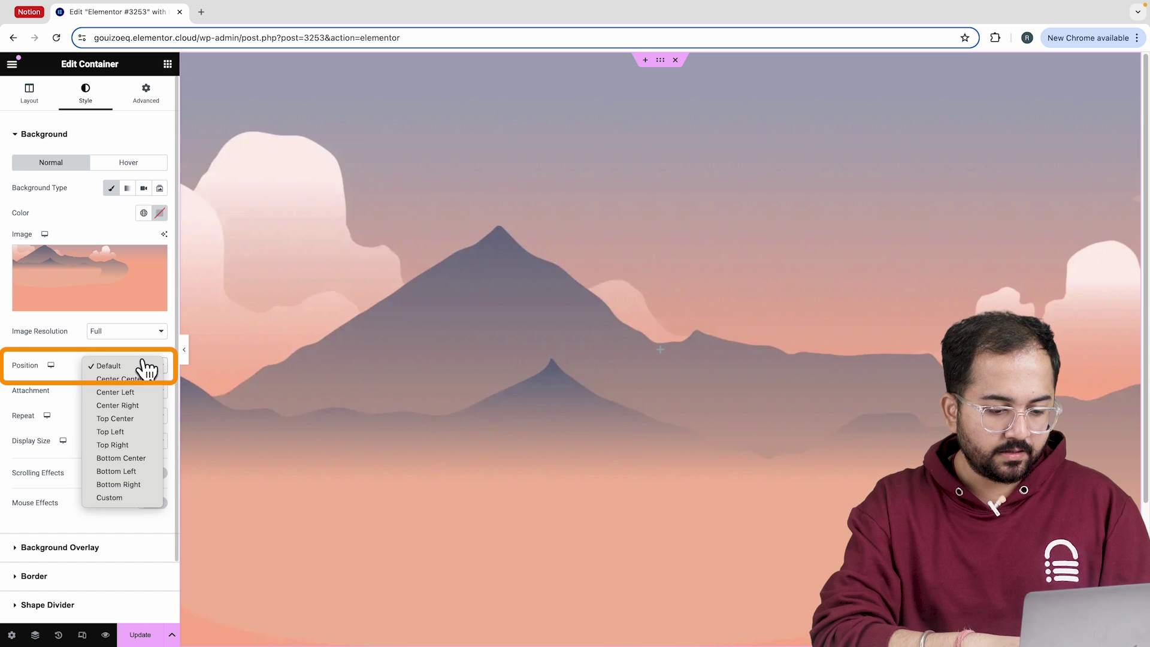
pyautogui.click(145, 379)
pyautogui.click(142, 441)
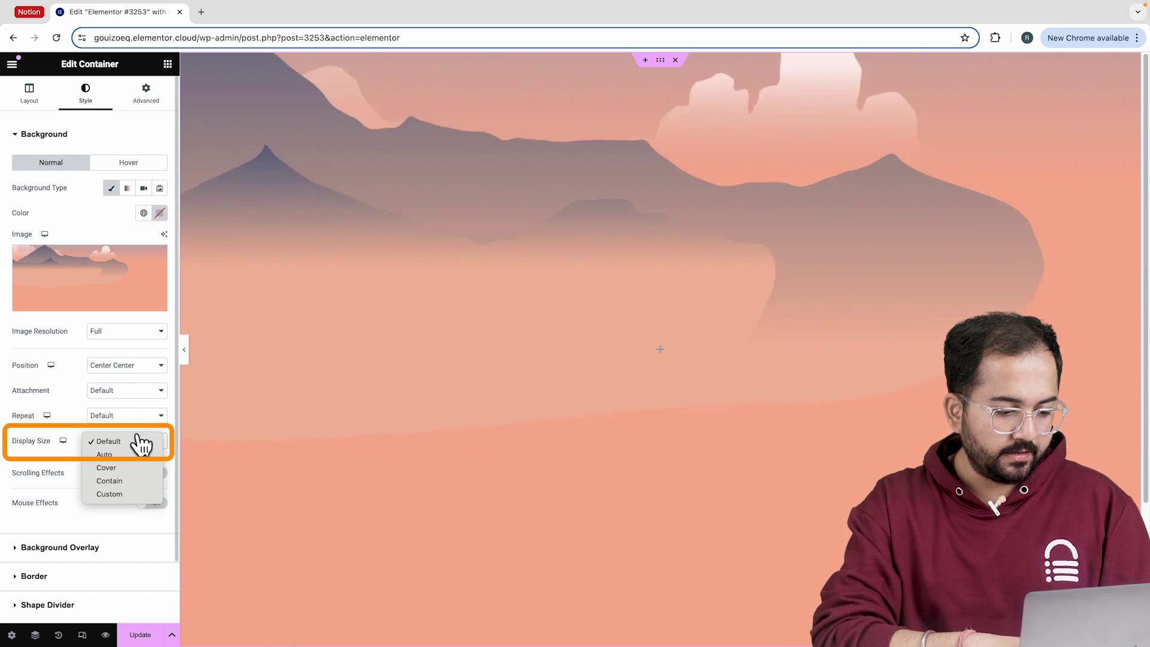
pyautogui.click(131, 467)
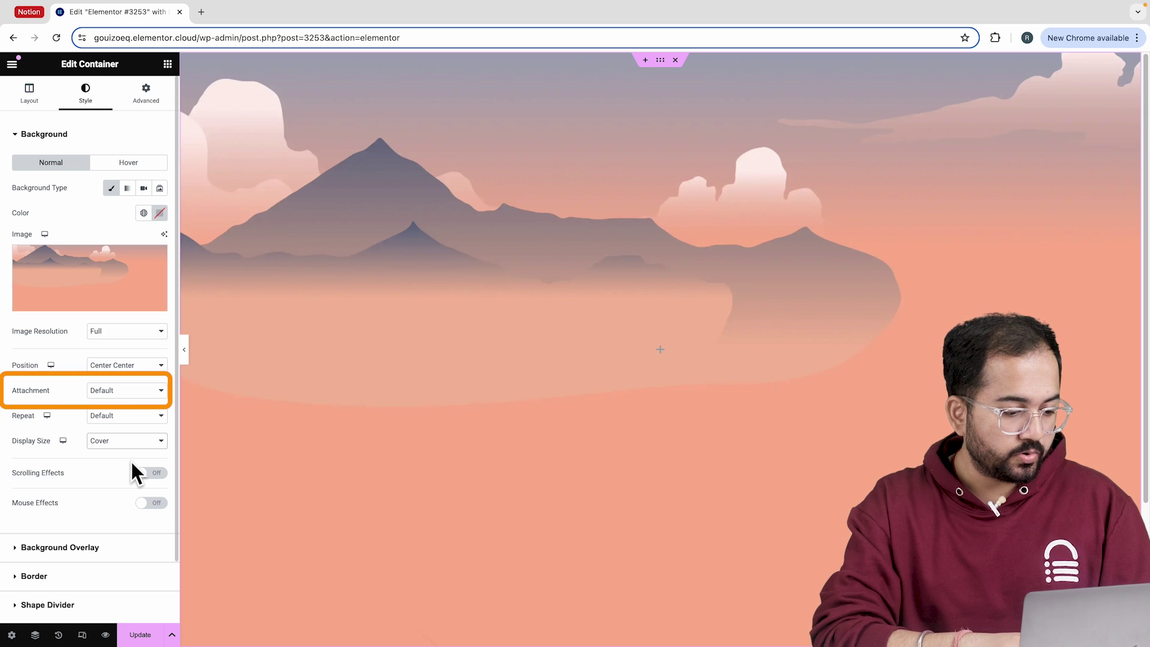
pyautogui.click(126, 390)
pyautogui.click(126, 416)
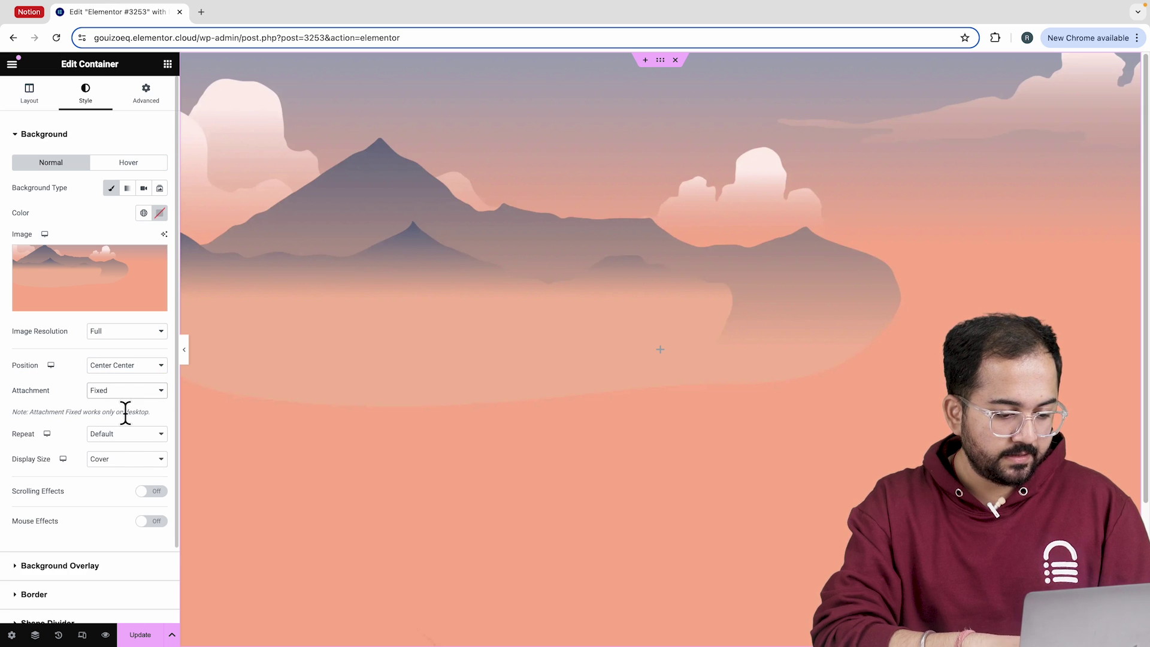
pyautogui.click(127, 434)
pyautogui.click(127, 433)
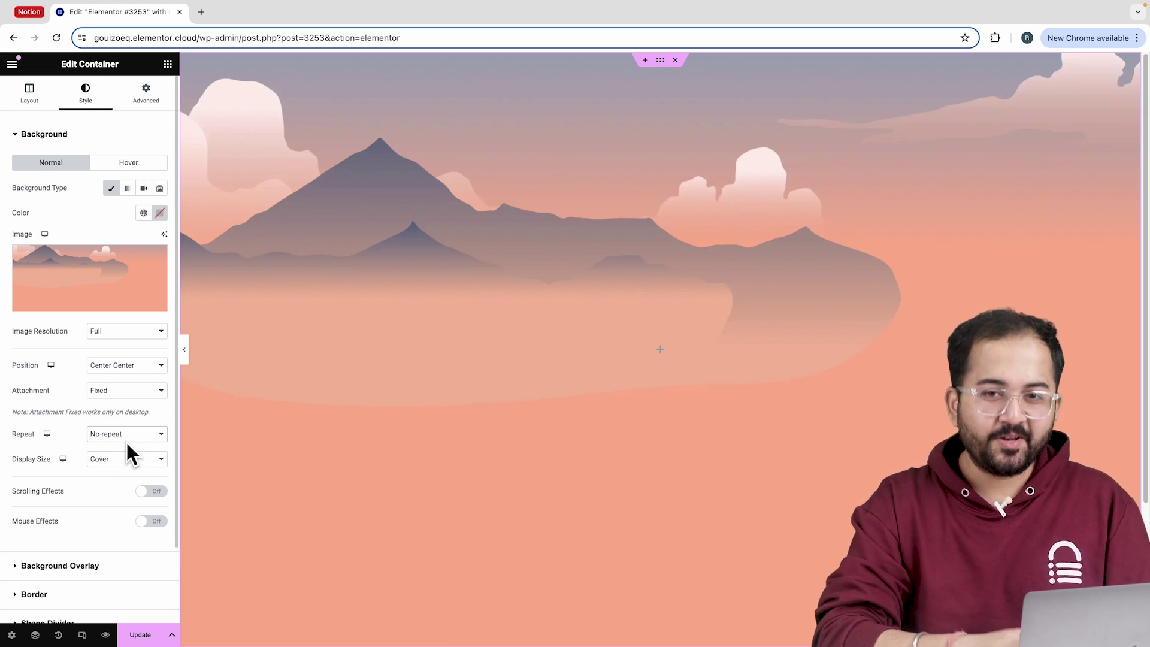
# Enable scrolling effects on the background with a Fade Out blur, level 3, viewport 50% to 80%, and check it on the page.
pyautogui.click(153, 493)
pyautogui.scroll(-2, 154, 496)
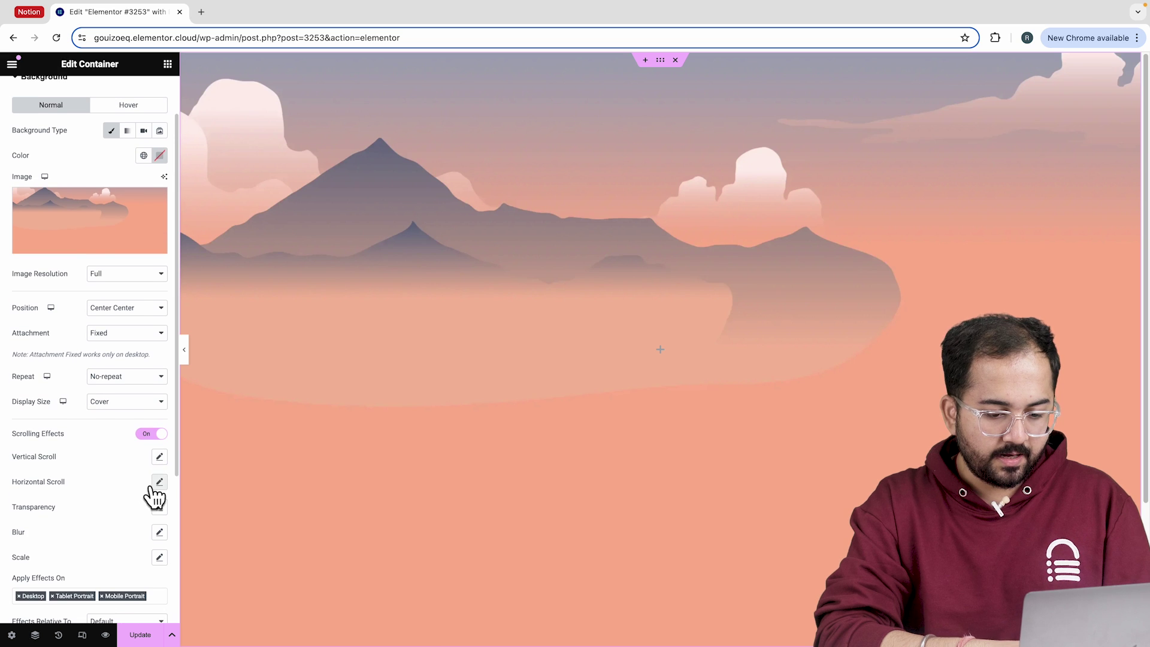
pyautogui.click(160, 533)
pyautogui.click(141, 569)
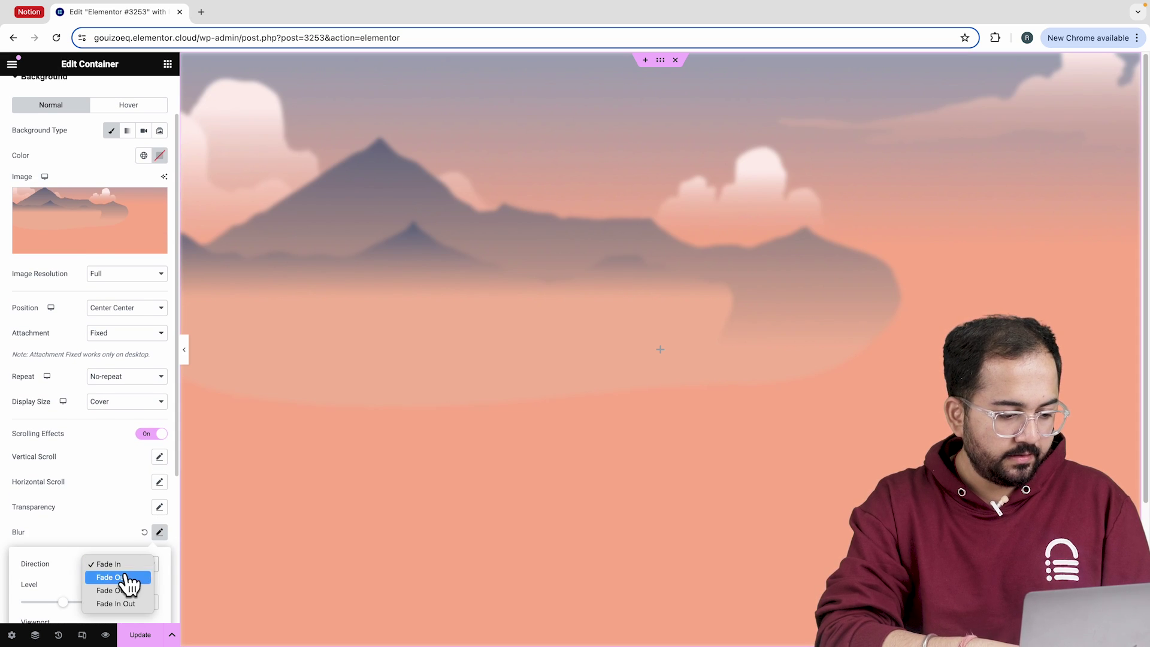
pyautogui.click(124, 574)
pyautogui.scroll(-3, 124, 575)
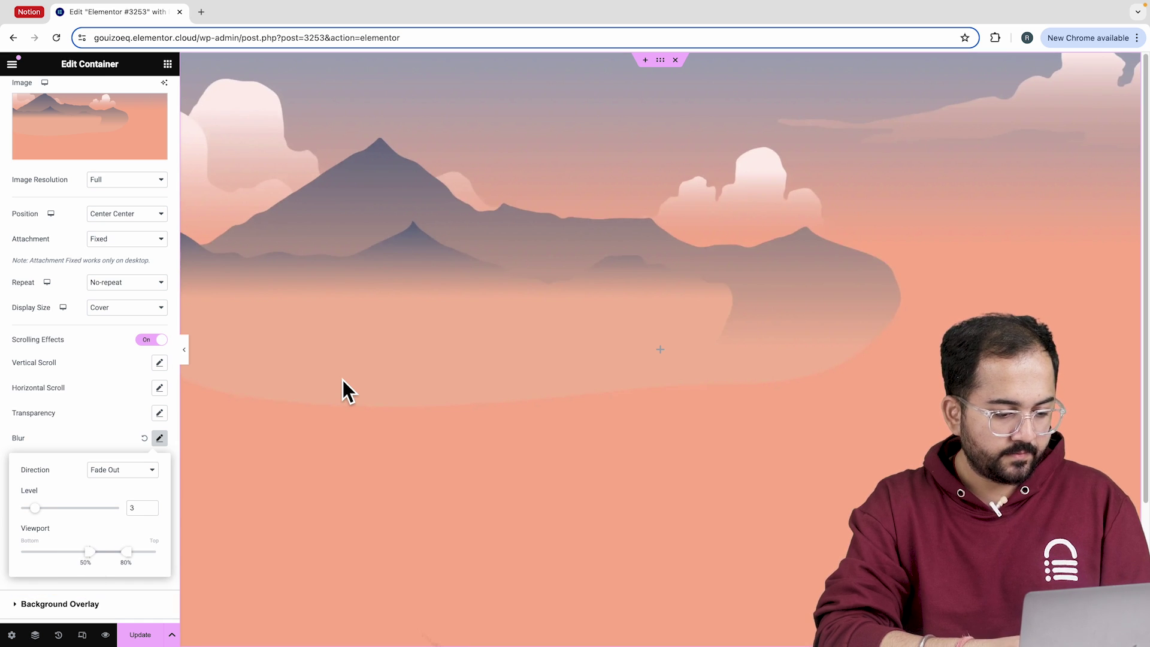
pyautogui.scroll(-2, 343, 380)
pyautogui.scroll(-1, 343, 380)
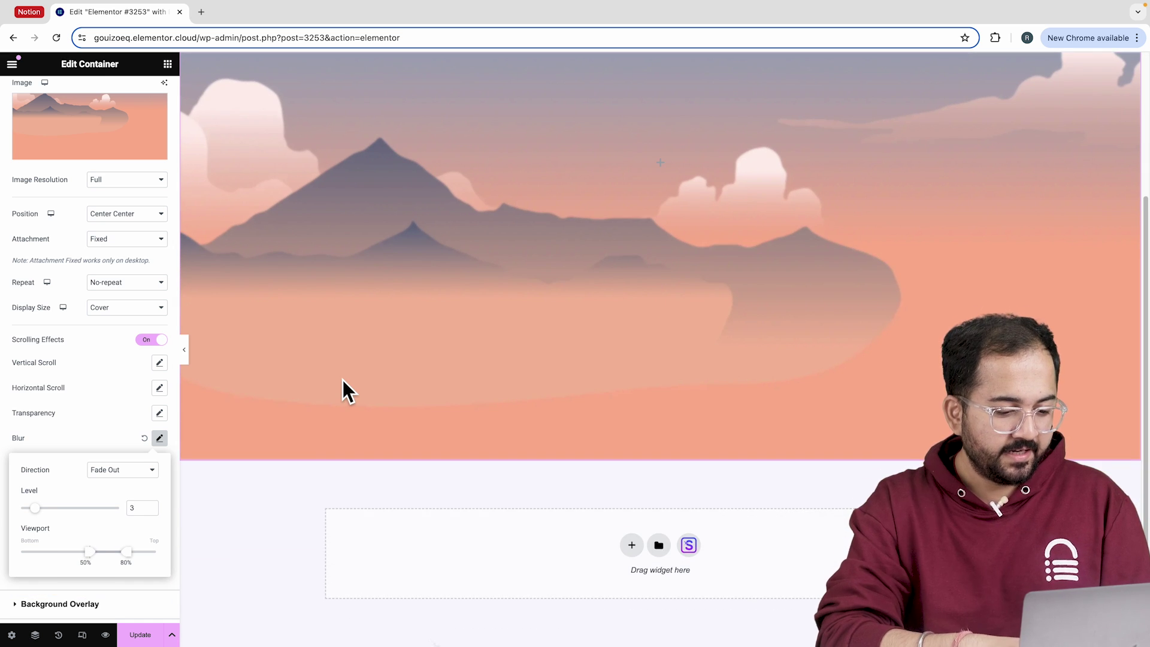
pyautogui.scroll(3, 343, 380)
pyautogui.click(342, 379)
# Add an Image widget inside the container and set its image resolution to Full.
pyautogui.click(168, 64)
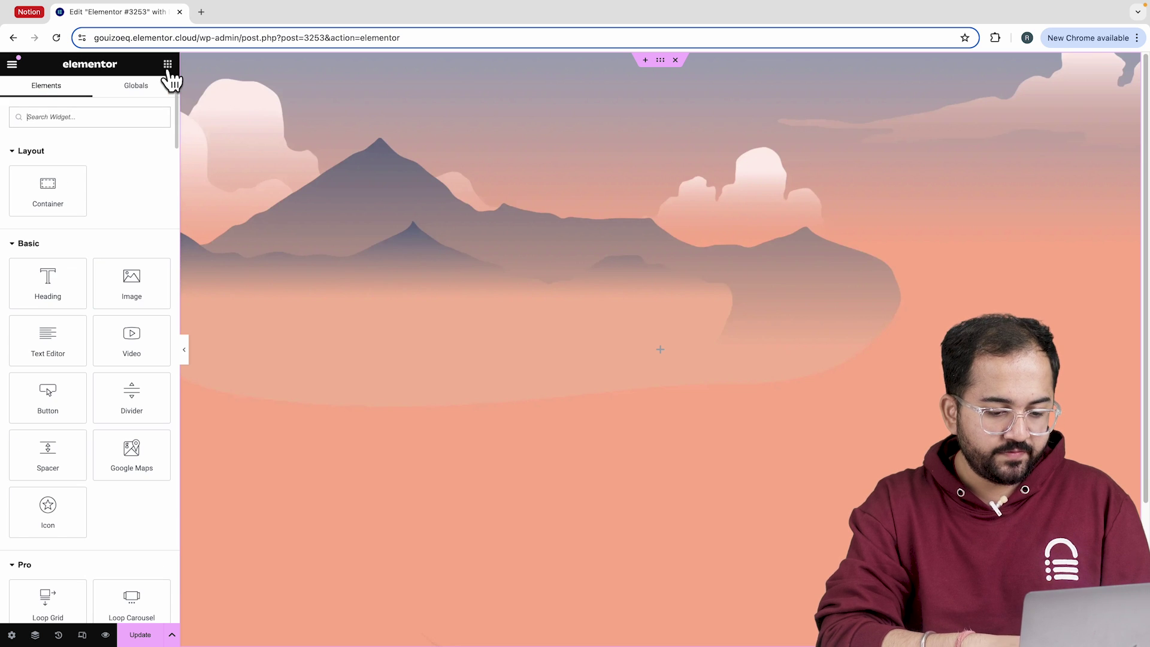
pyautogui.moveTo(132, 283); pyautogui.dragTo(364, 336)
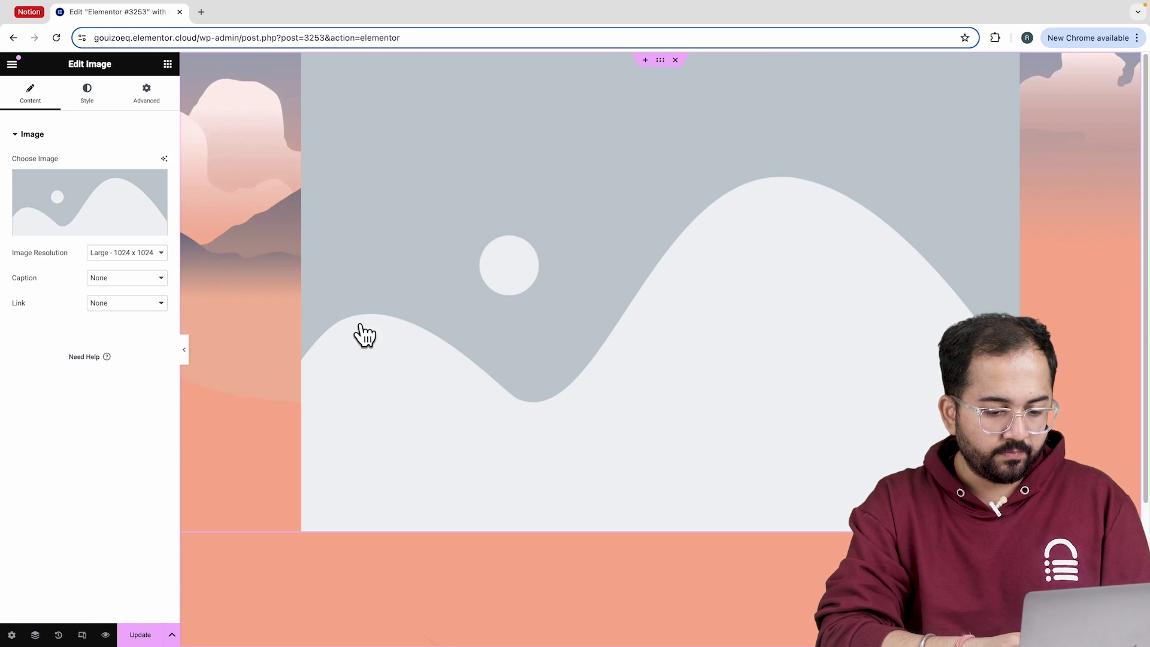
pyautogui.click(157, 254)
pyautogui.click(159, 345)
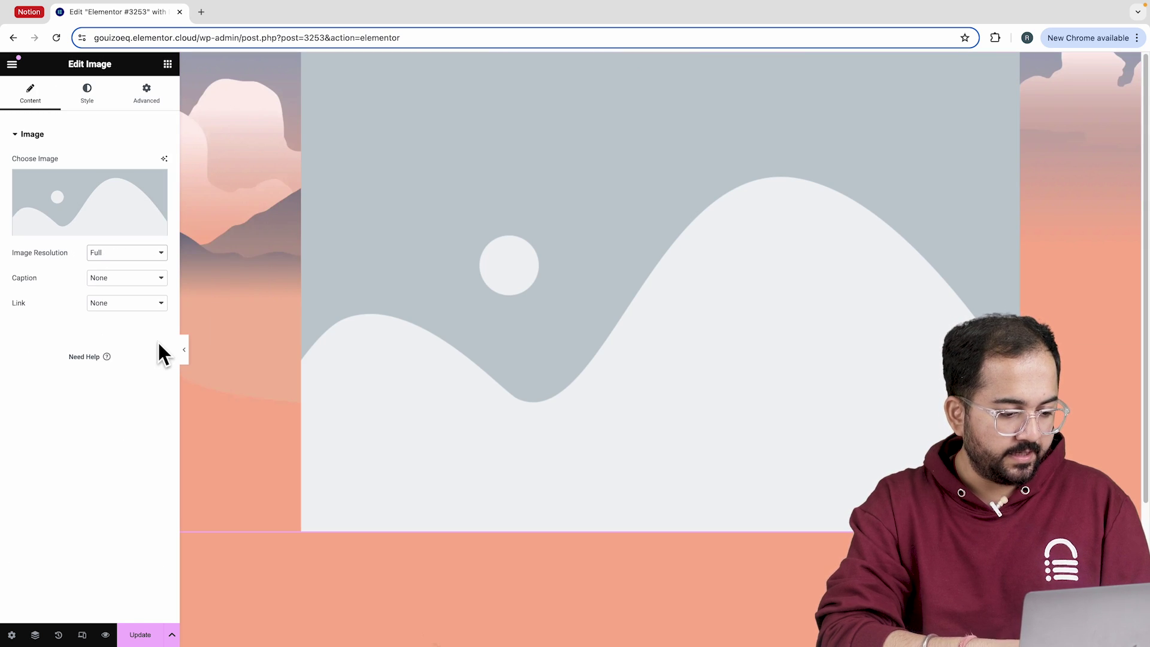
# Set the image widget's position to Absolute.
pyautogui.click(146, 99)
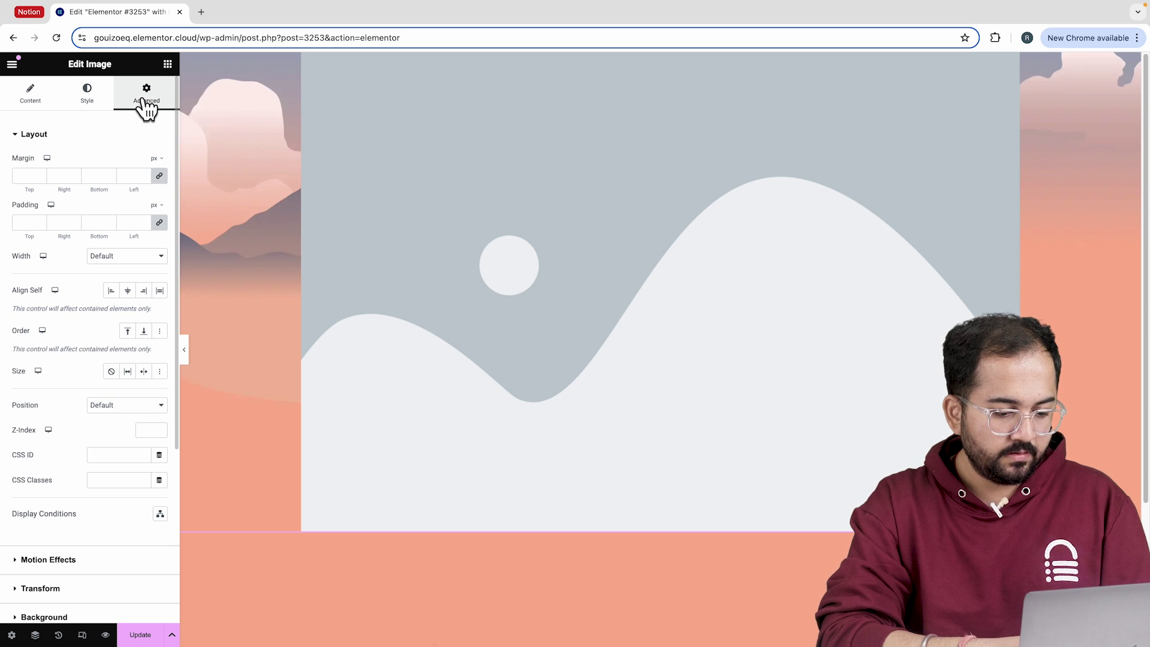
pyautogui.click(155, 407)
pyautogui.click(145, 416)
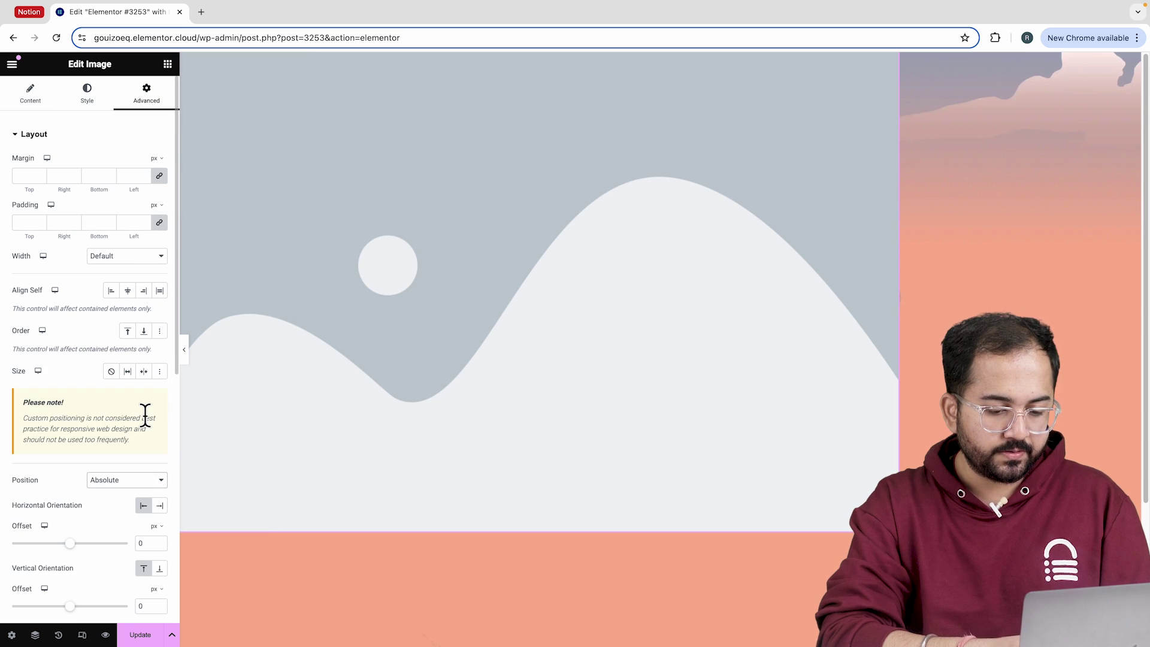
pyautogui.scroll(-3, 145, 416)
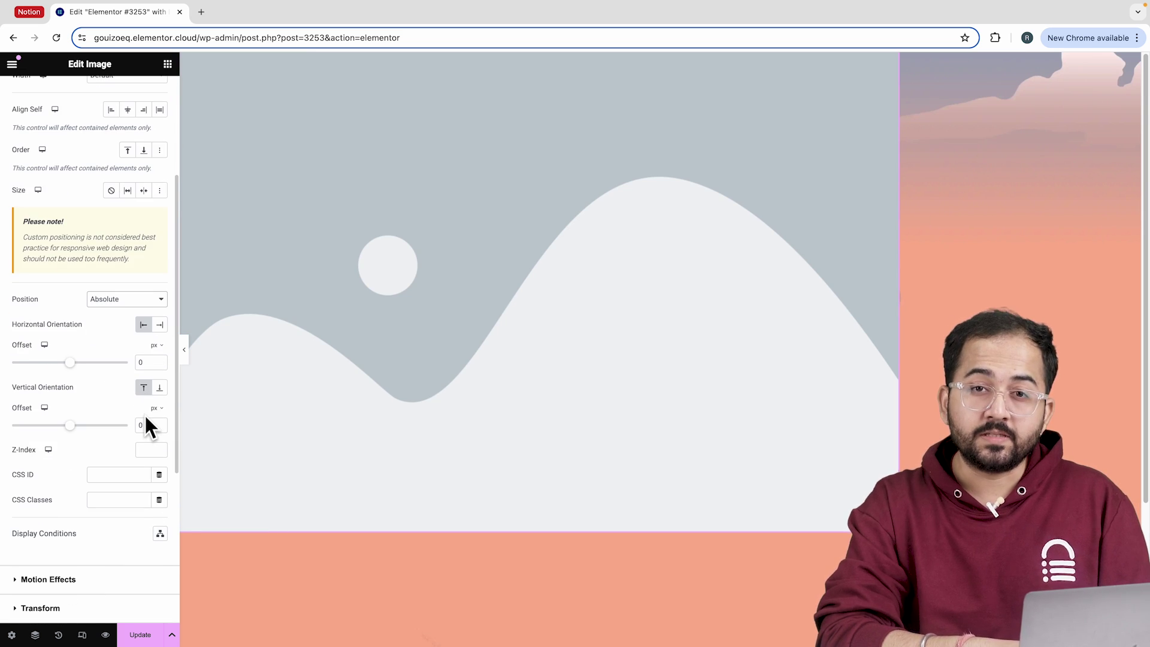
# Duplicate the placeholder image four times so the container holds five image widgets.
pyautogui.click(405, 324)
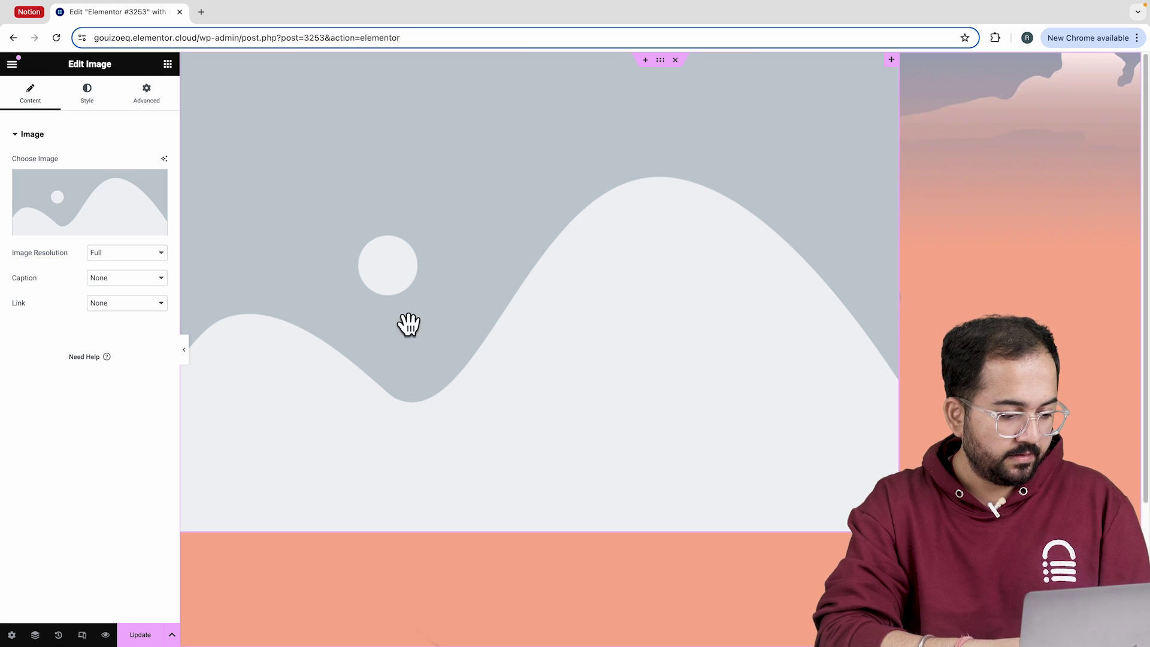
pyautogui.rightClick(423, 231)
pyautogui.click(449, 272)
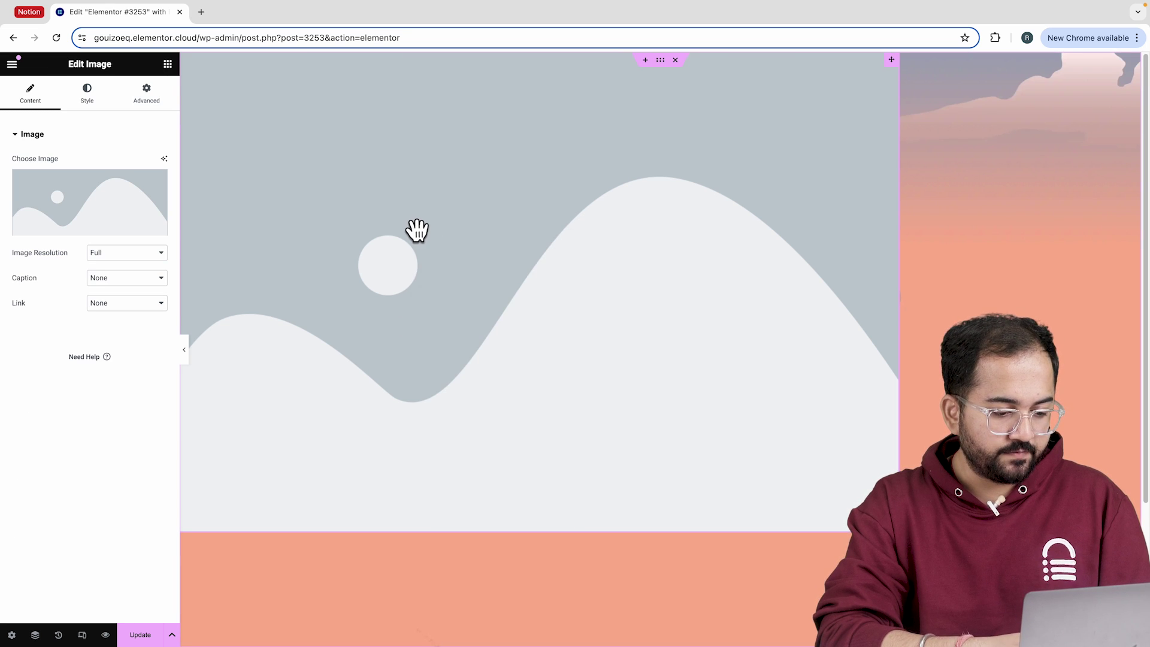
pyautogui.rightClick(418, 231)
pyautogui.click(441, 258)
pyautogui.rightClick(413, 218)
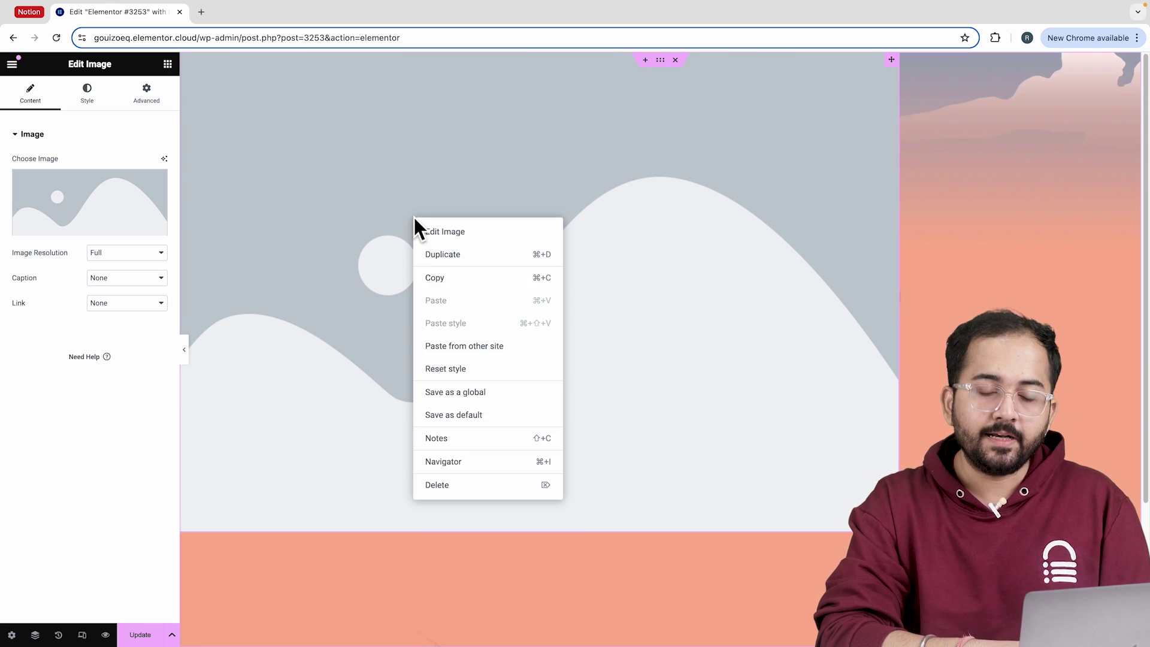
pyautogui.click(435, 252)
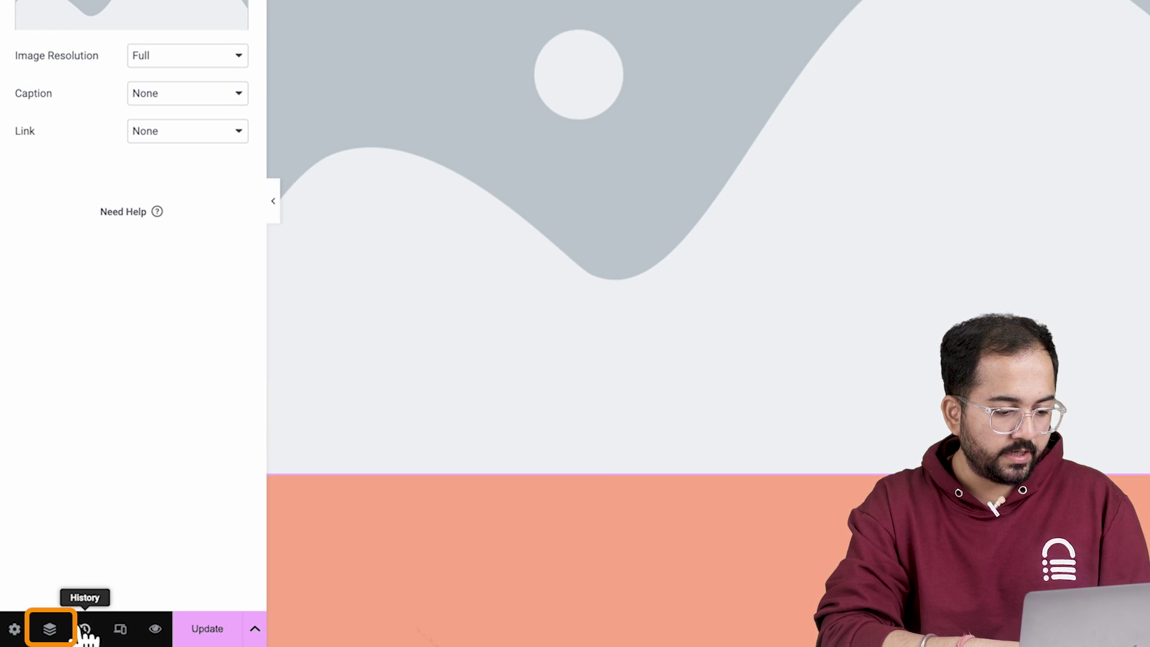
# Show the Navigator and set the last image widget to the purple-grey mountain picture with the tall right-hand peak.
pyautogui.click(35, 634)
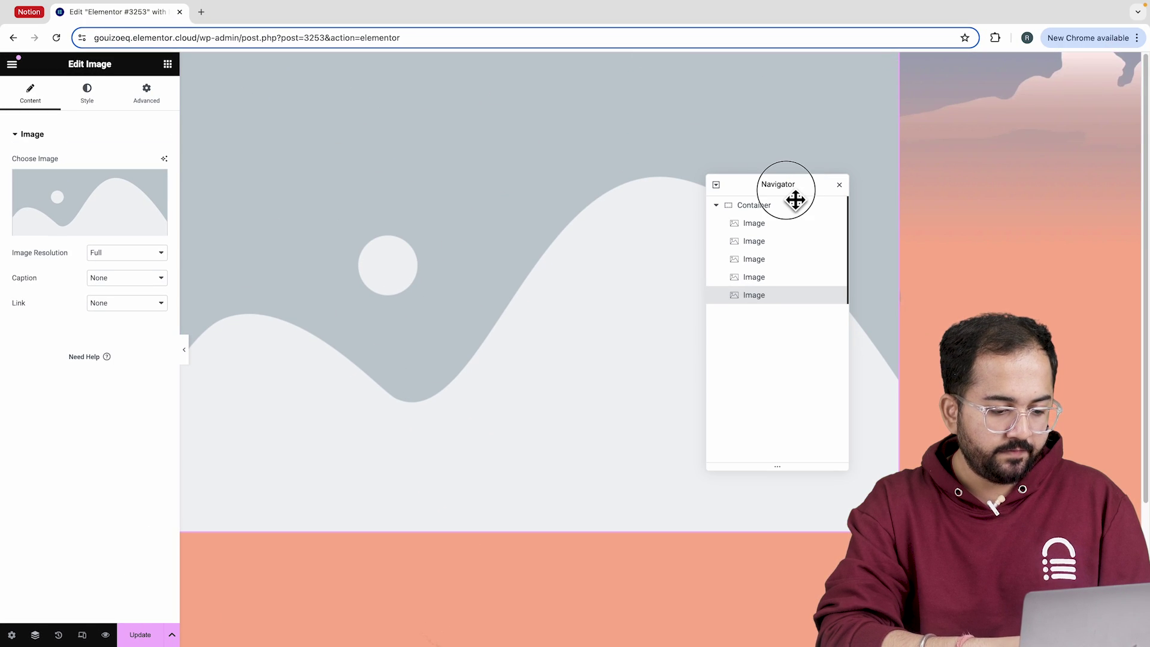
pyautogui.moveTo(795, 200); pyautogui.dragTo(1076, 184)
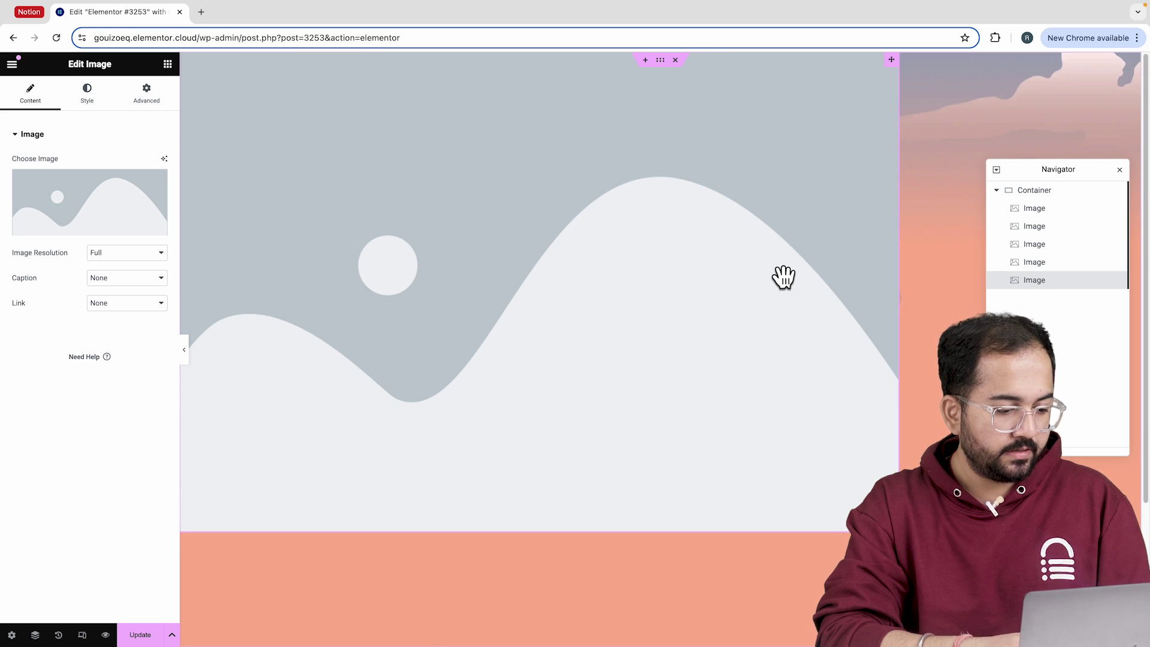
pyautogui.click(106, 209)
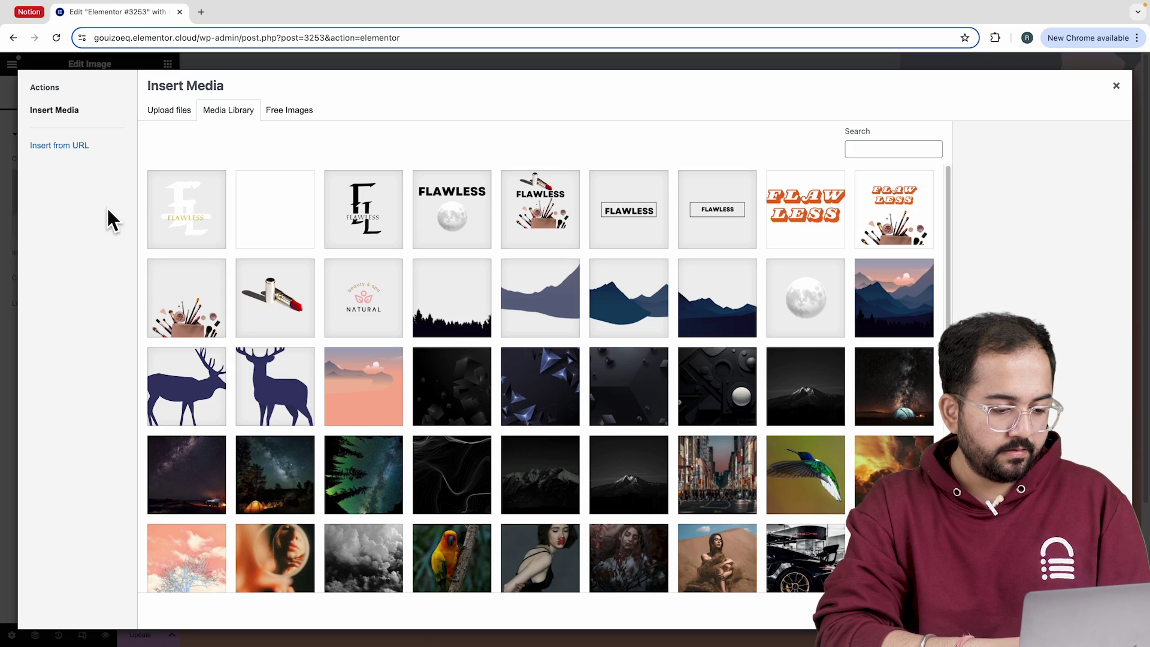
pyautogui.click(579, 305)
pyautogui.click(1089, 610)
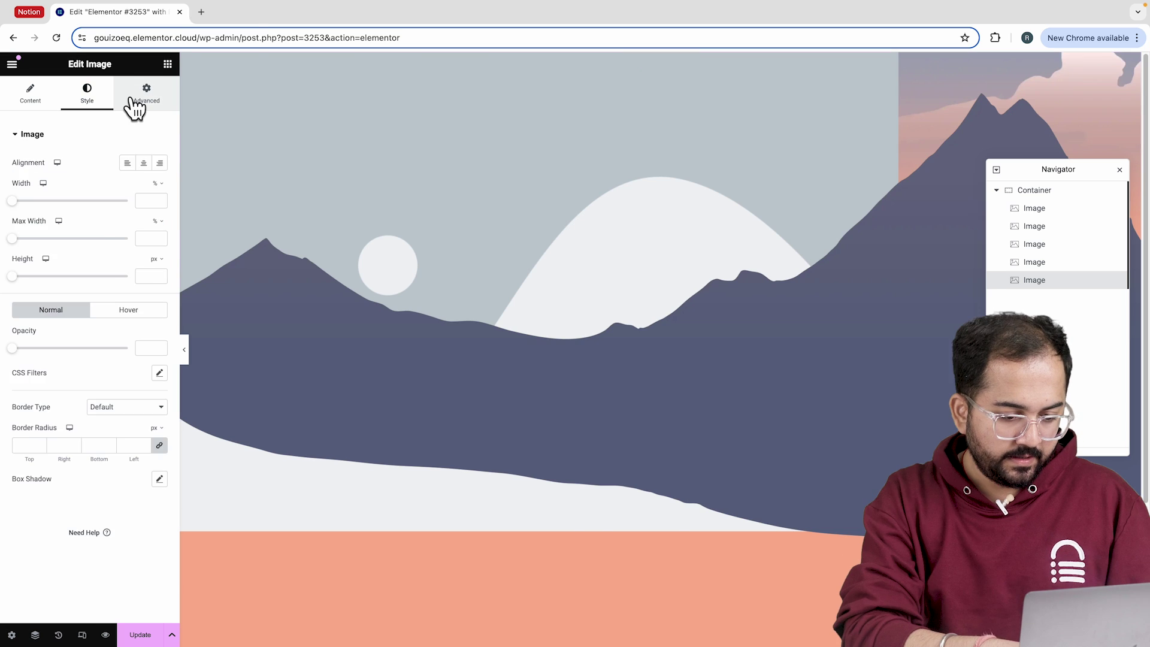
# Assign a z-index to the purple-grey mountain image.
pyautogui.click(134, 103)
pyautogui.scroll(-4, 128, 365)
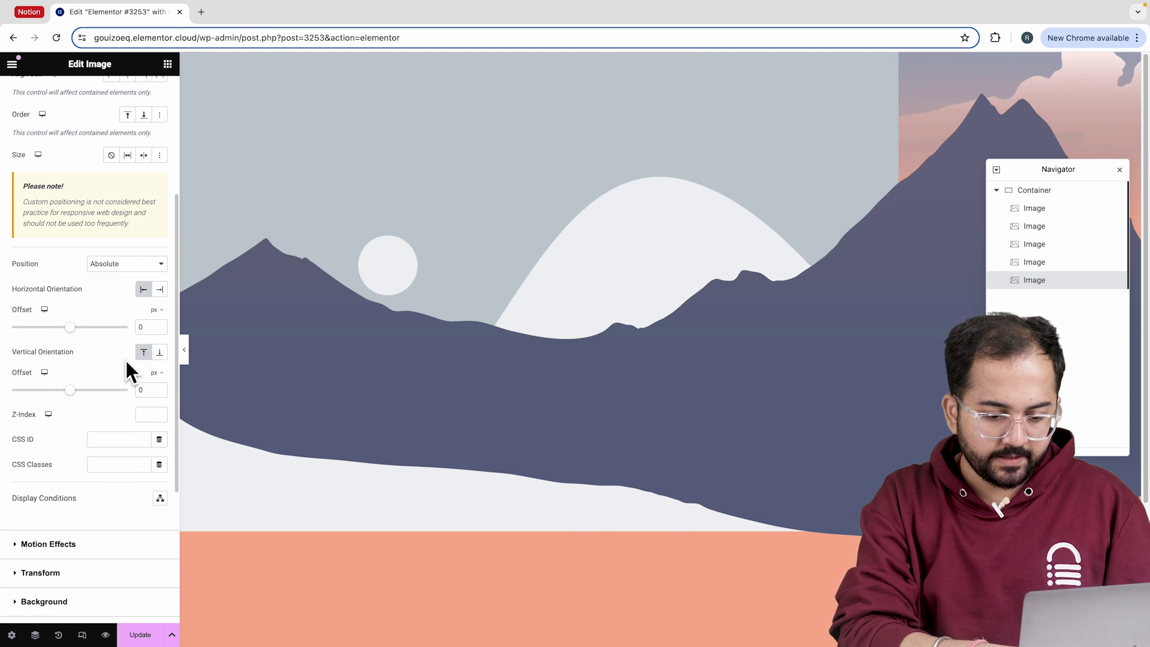
pyautogui.click(161, 388)
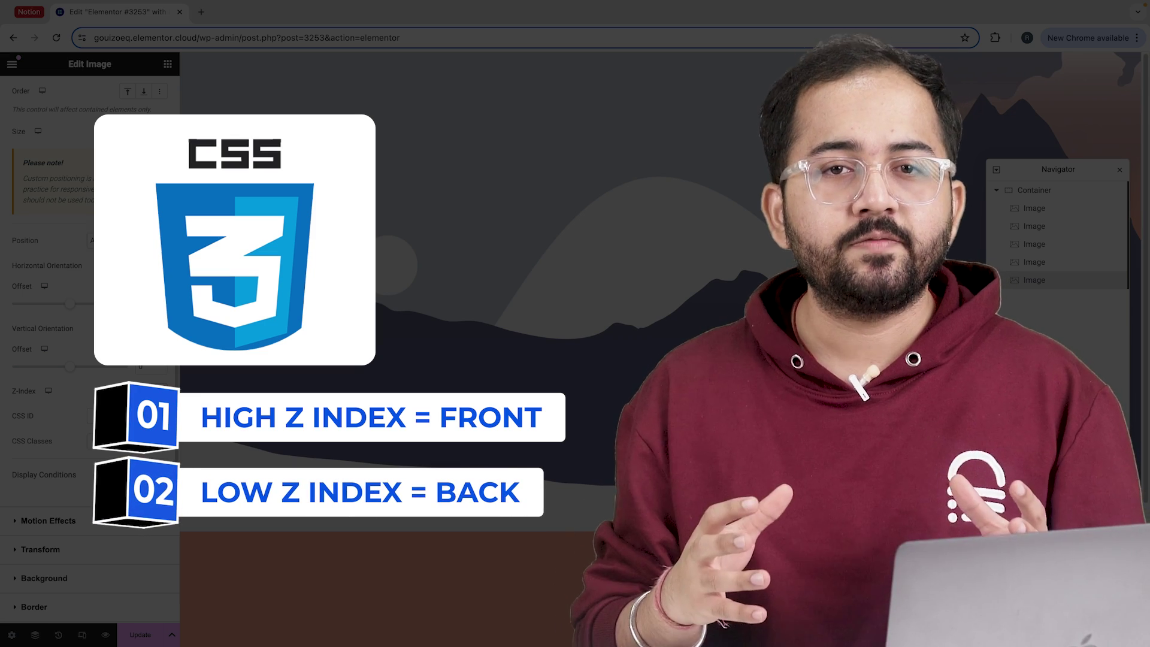
# Enable scrolling effects on the purple-grey mountain image, with horizontal scroll to the left at speed 2.
pyautogui.click(57, 520)
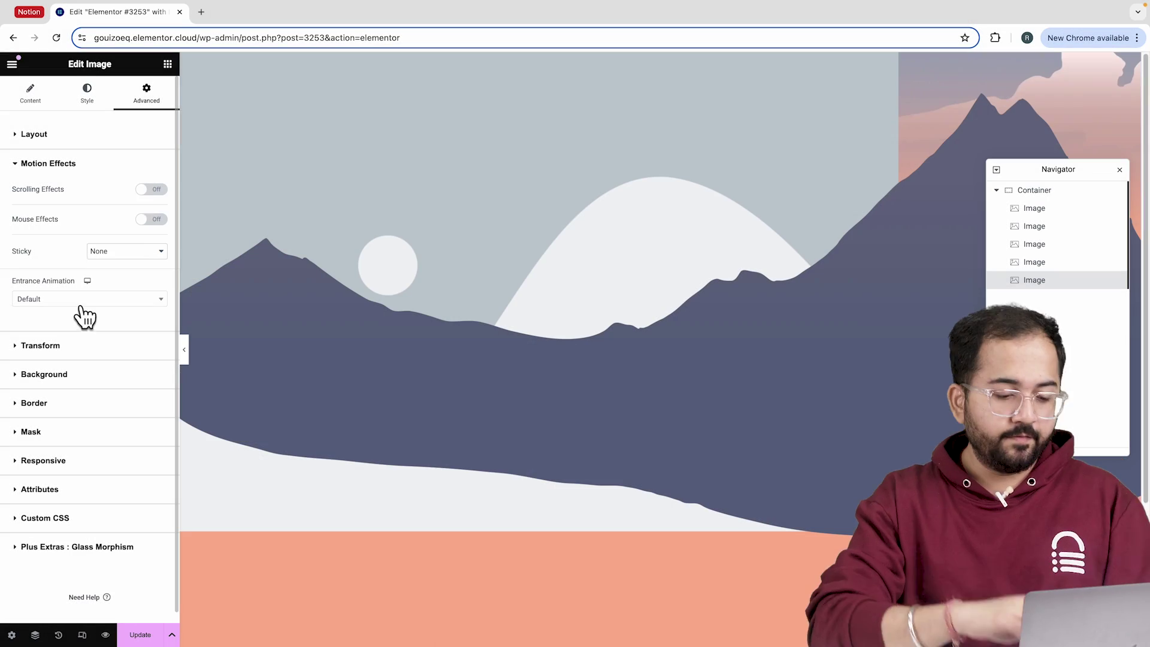
pyautogui.click(151, 190)
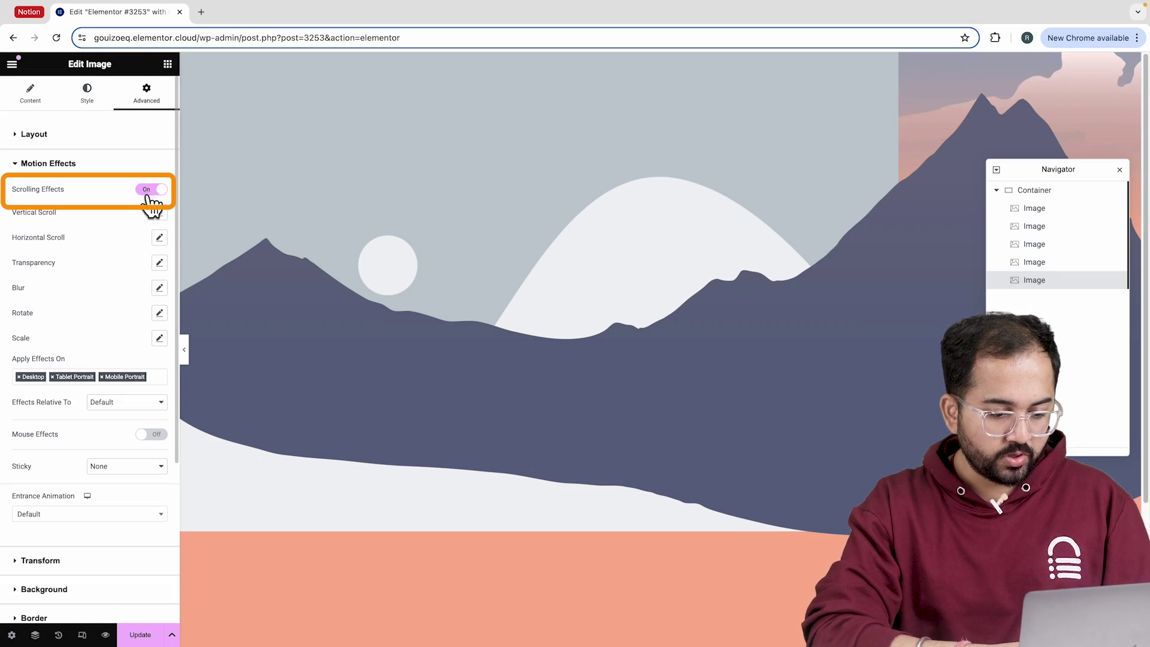
pyautogui.click(159, 238)
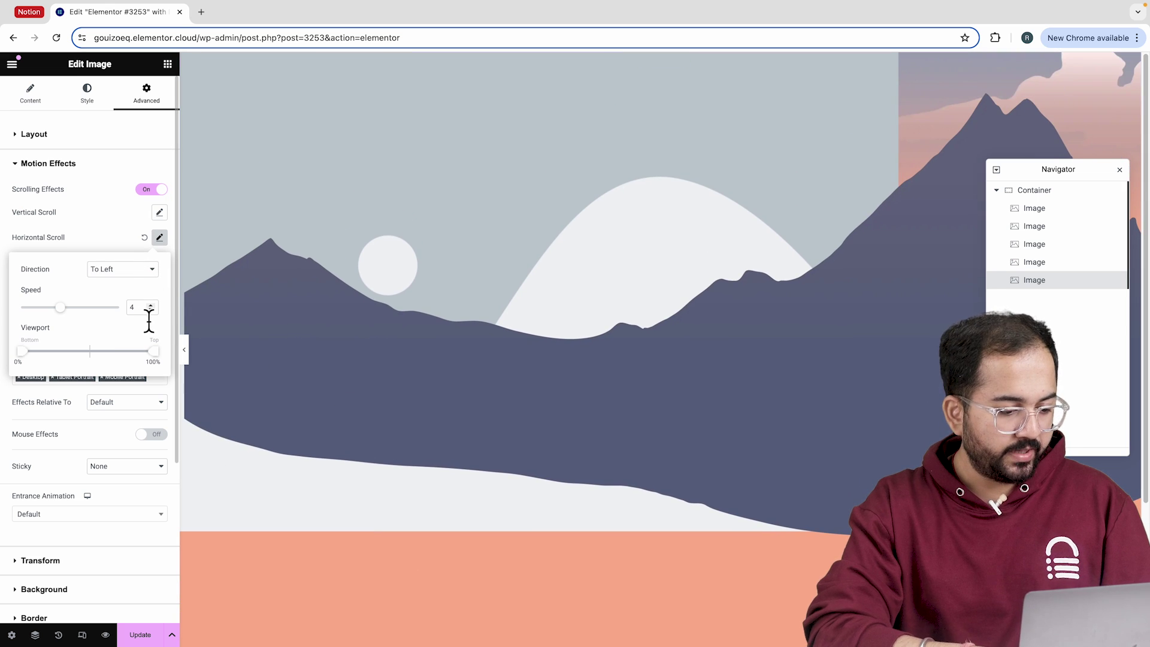
pyautogui.click(151, 310)
pyautogui.click(151, 310)
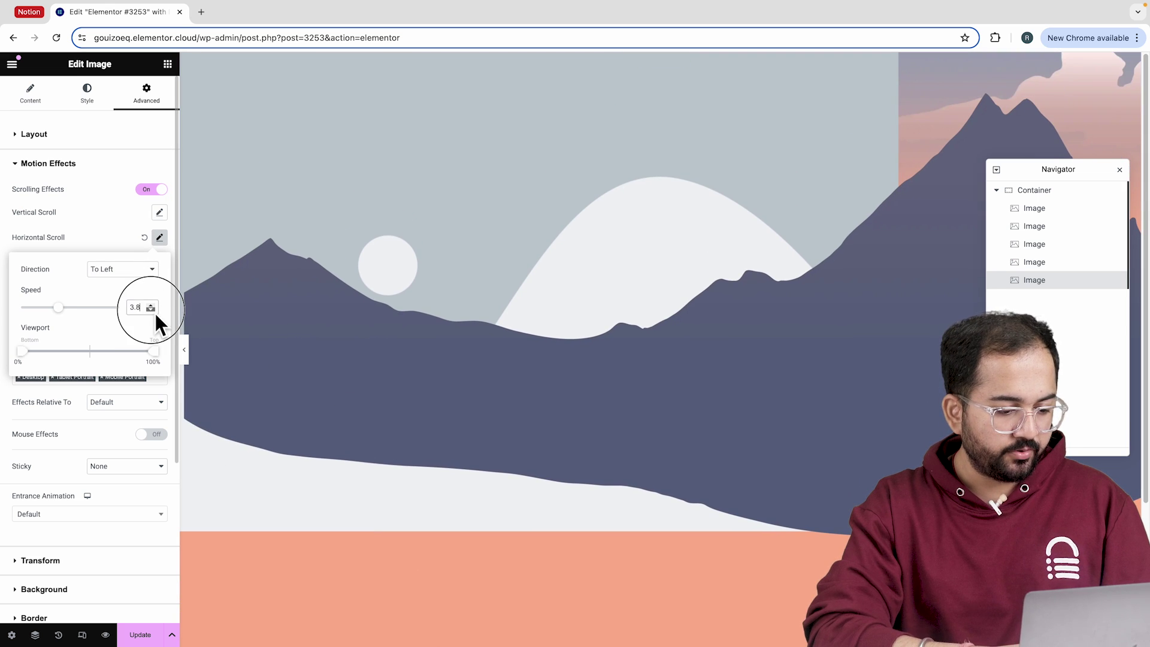
pyautogui.click(151, 309)
pyautogui.scroll(-3, 319, 330)
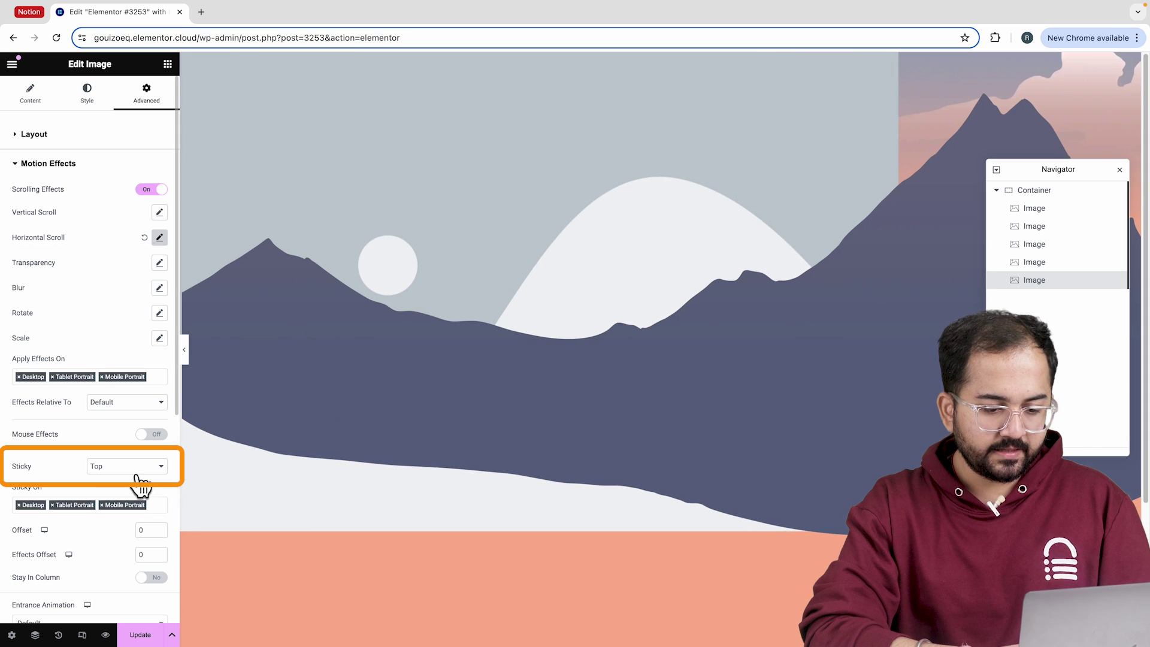
# Make the purple-grey mountain image sticky to the bottom and give it the Slide In Up entrance animation.
pyautogui.click(137, 473)
pyautogui.click(135, 479)
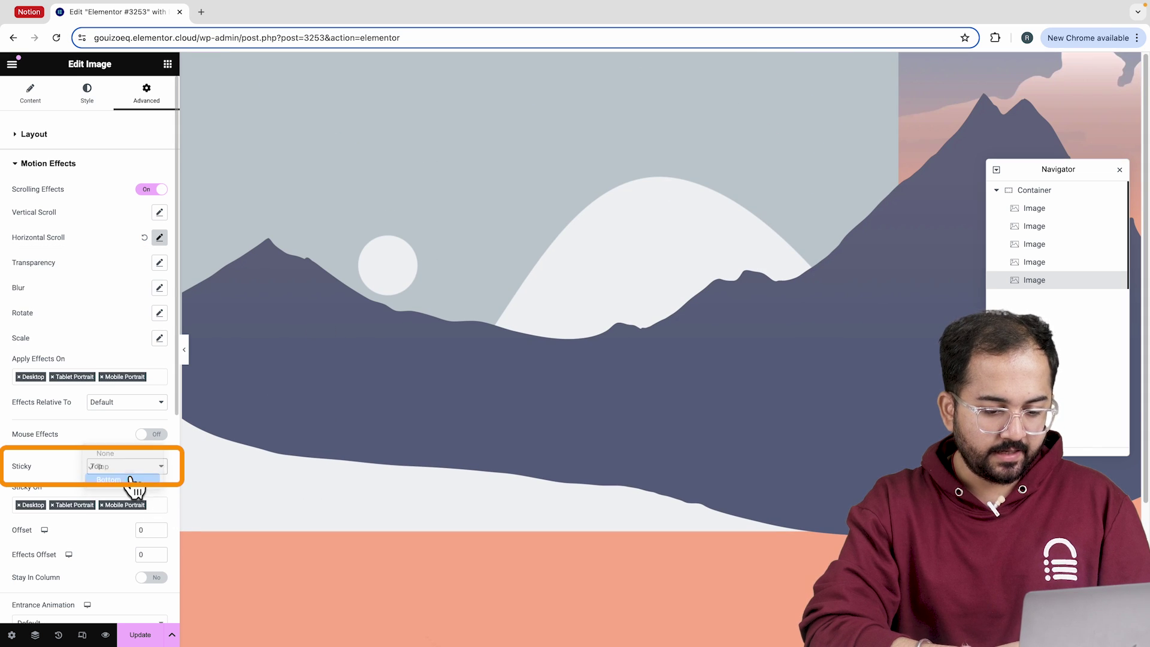
pyautogui.scroll(-1, 114, 547)
pyautogui.click(114, 546)
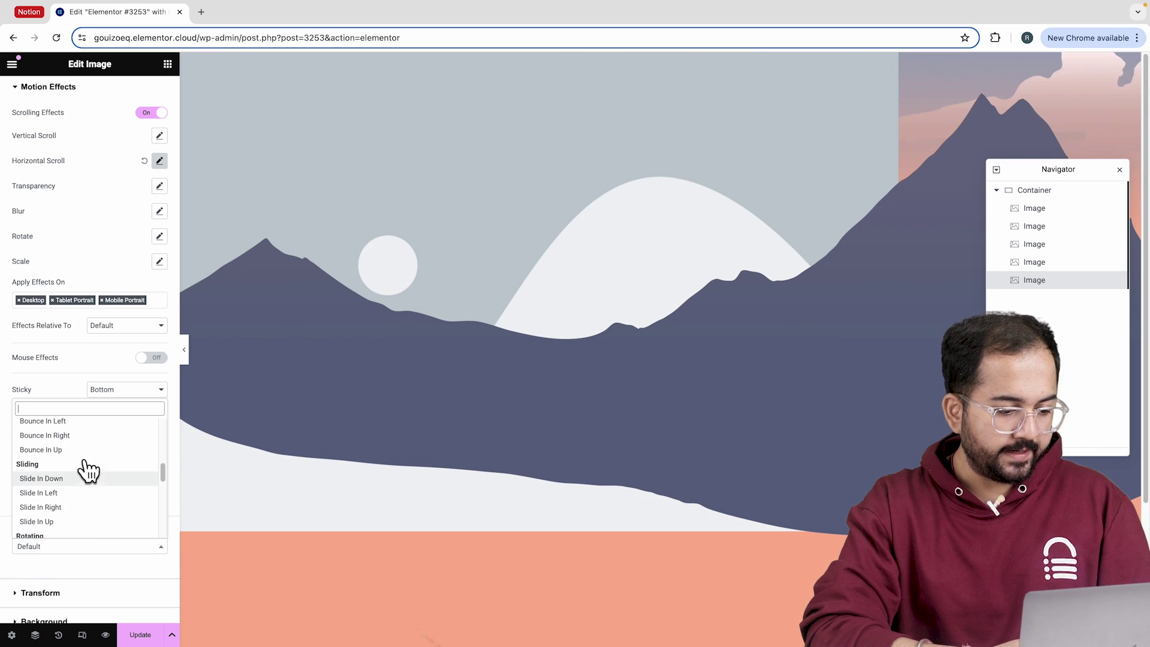
pyautogui.click(73, 522)
pyautogui.scroll(-2, 246, 423)
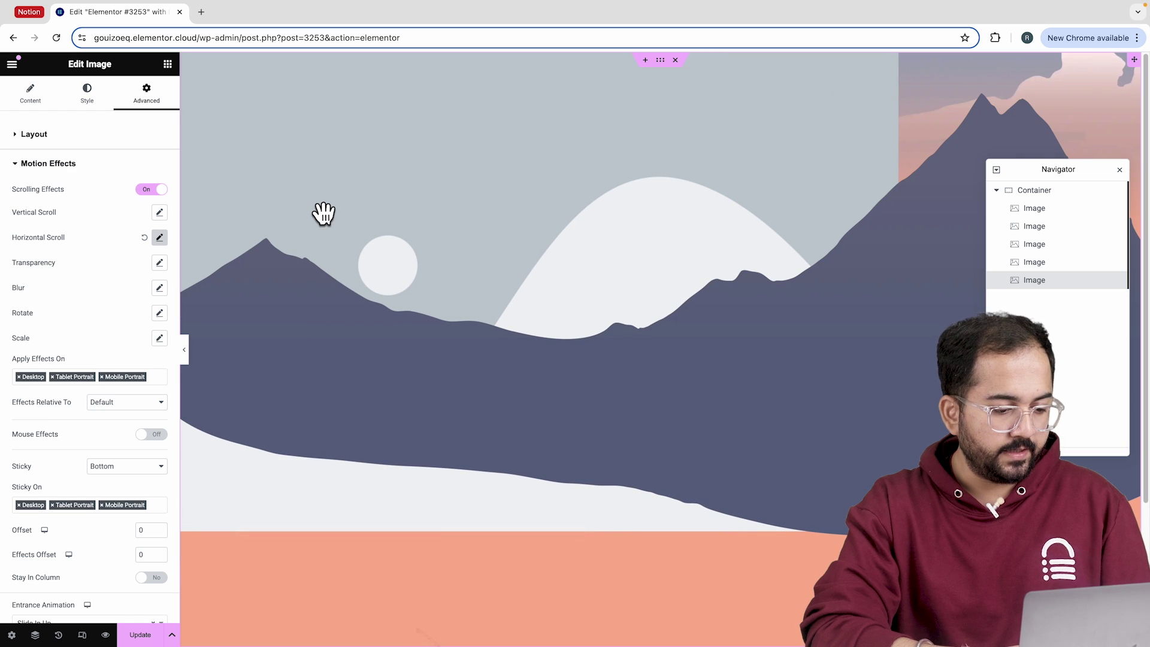
# Rename the last image widget Background Mountains and set the fourth image widget to the Mountain-2.webp picture.
pyautogui.doubleClick(1036, 280)
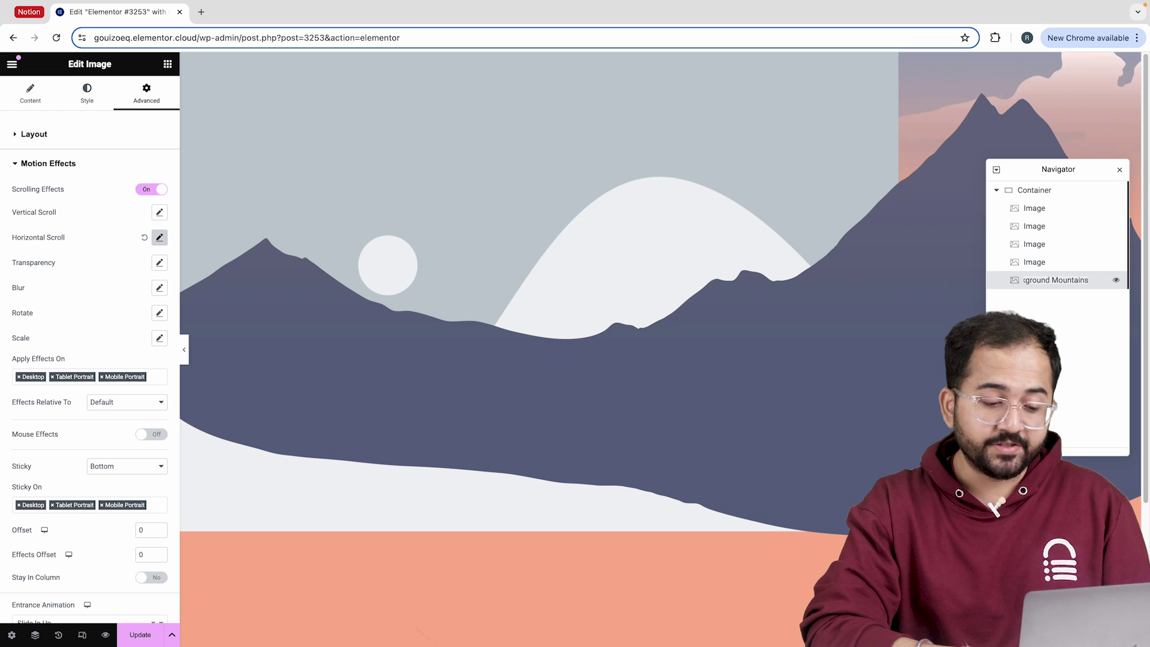
pyautogui.click(1069, 267)
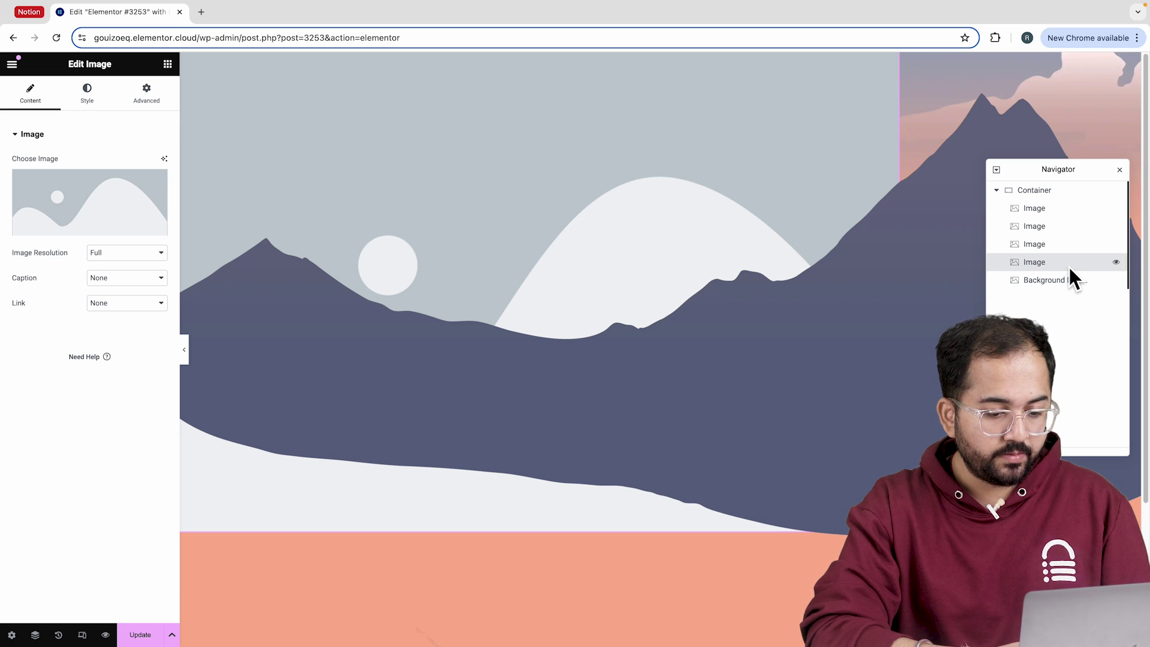
pyautogui.click(124, 206)
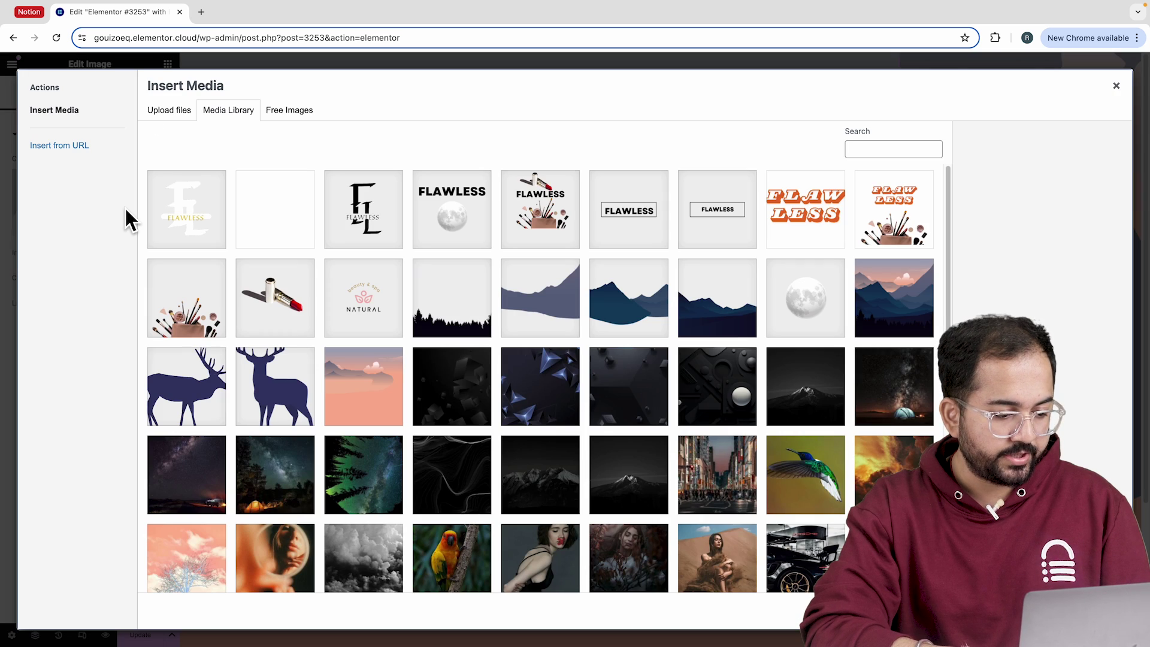
pyautogui.click(611, 286)
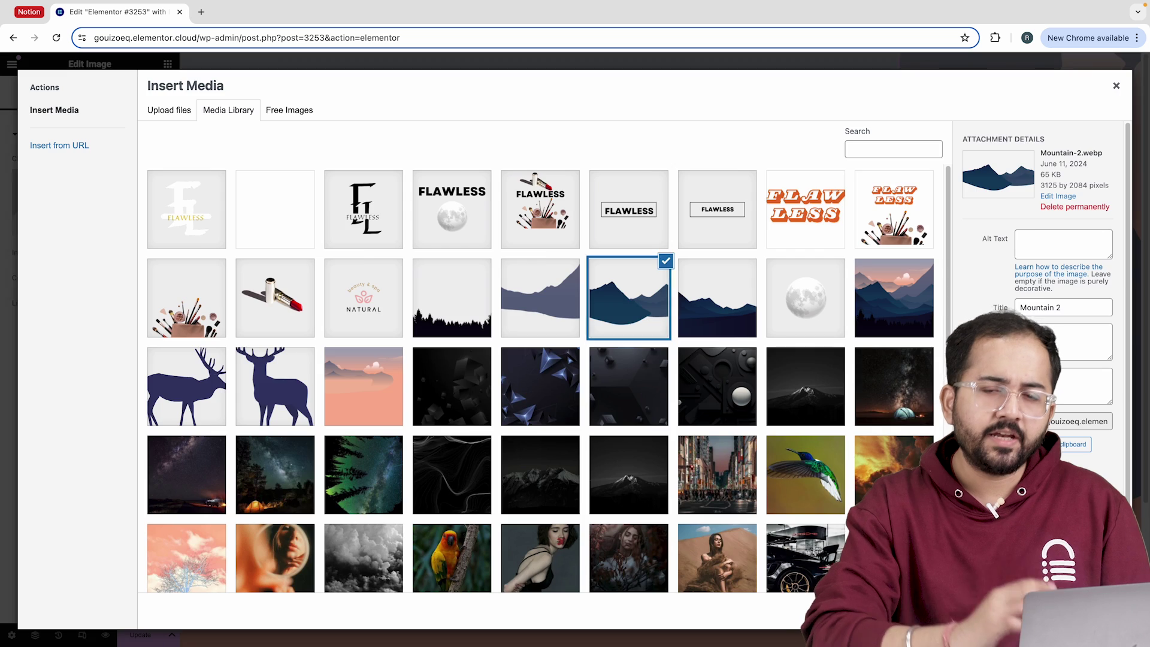
pyautogui.click(1091, 610)
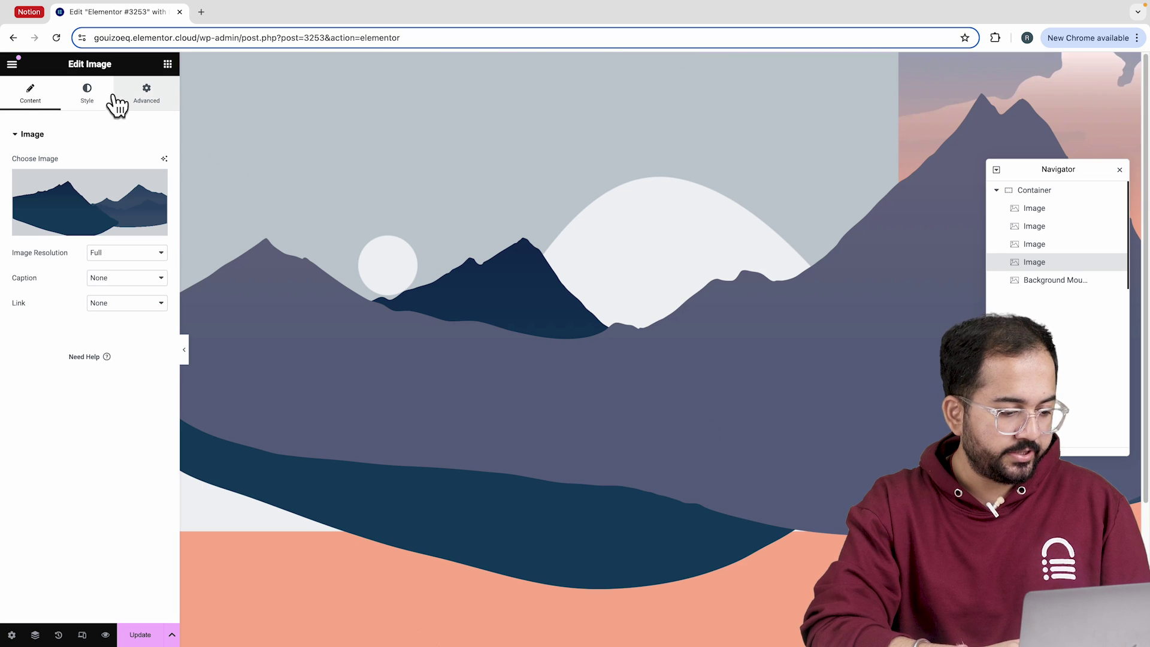
# Set the fourth image widget's z-index to 3.
pyautogui.click(138, 96)
pyautogui.scroll(-10, 123, 386)
pyautogui.click(164, 303)
pyautogui.write('3')
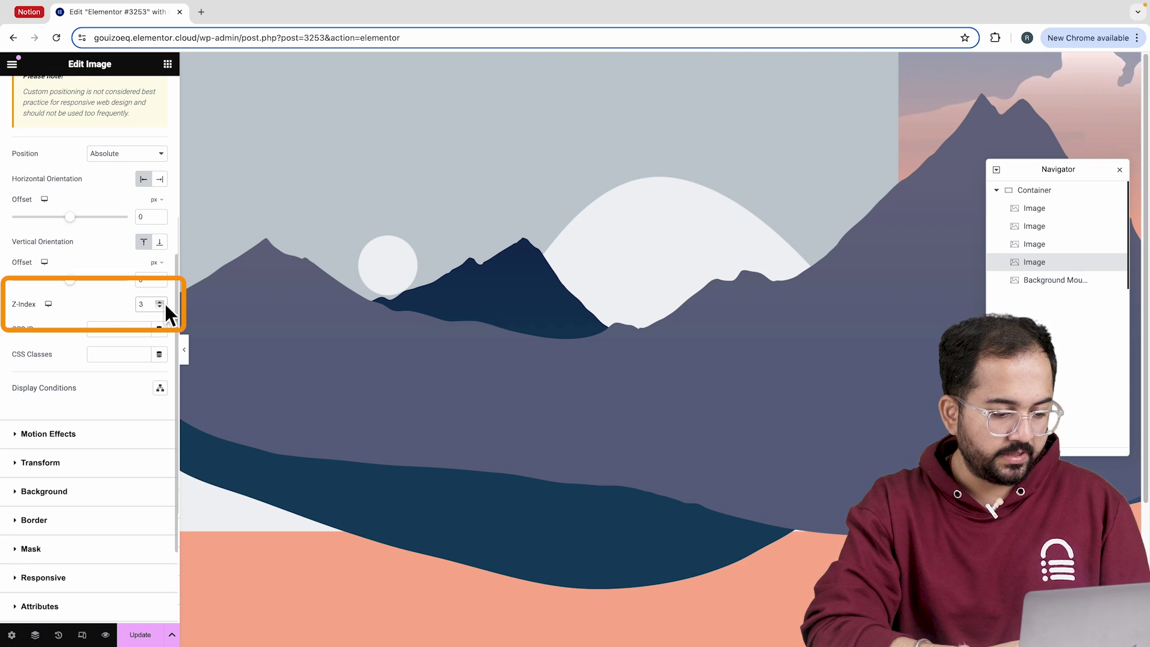
# Enable scrolling effects on the fourth image widget, with horizontal scroll to the right at speed 2.
pyautogui.click(77, 412)
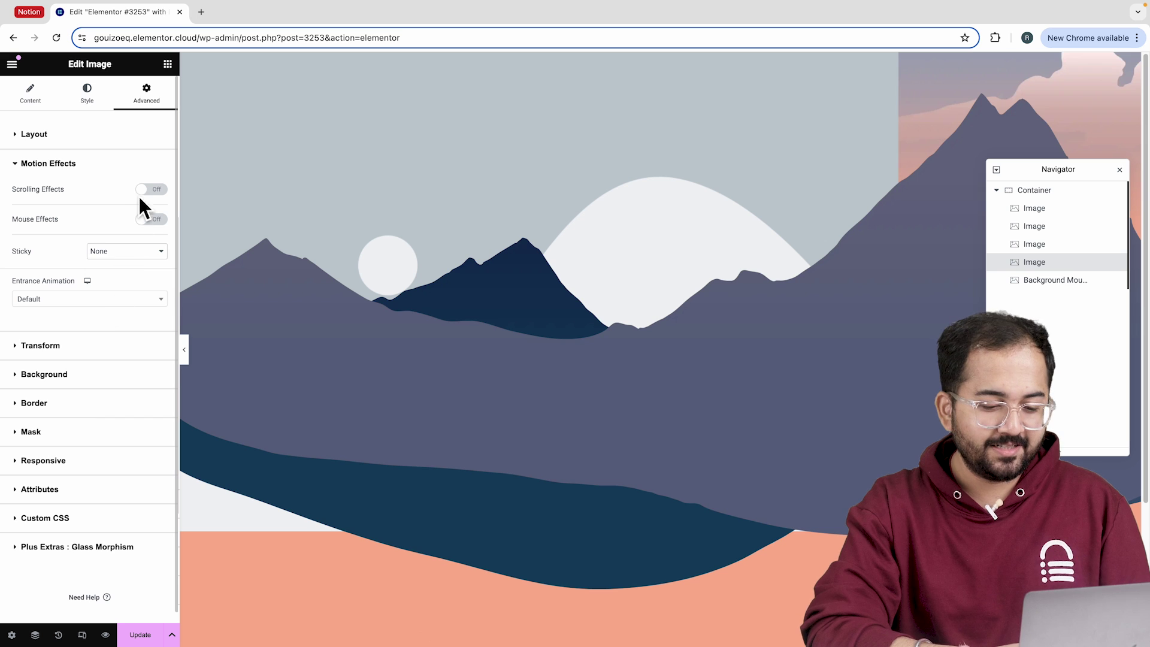
pyautogui.click(148, 190)
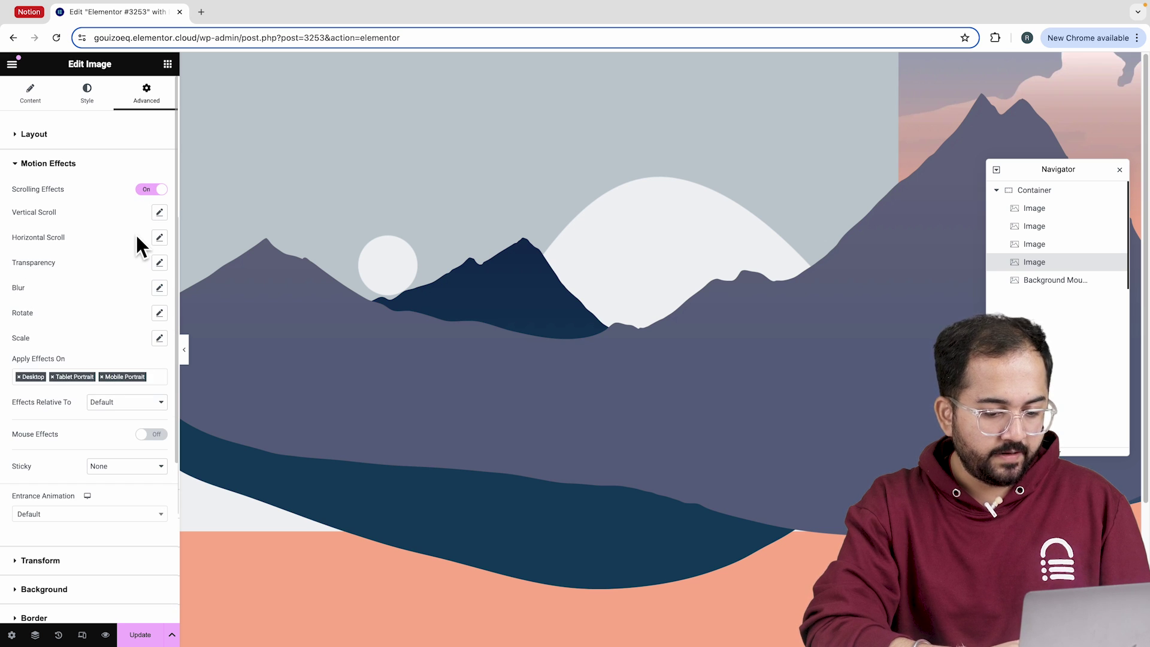
pyautogui.click(160, 238)
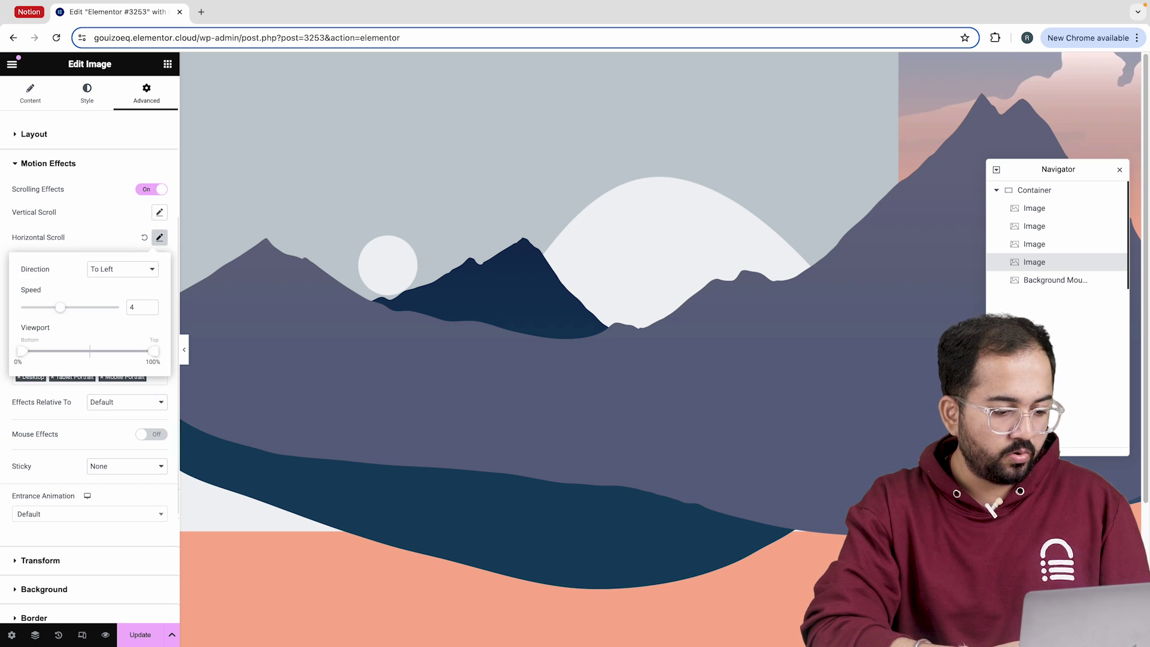
pyautogui.click(149, 271)
pyautogui.click(144, 282)
pyautogui.click(153, 311)
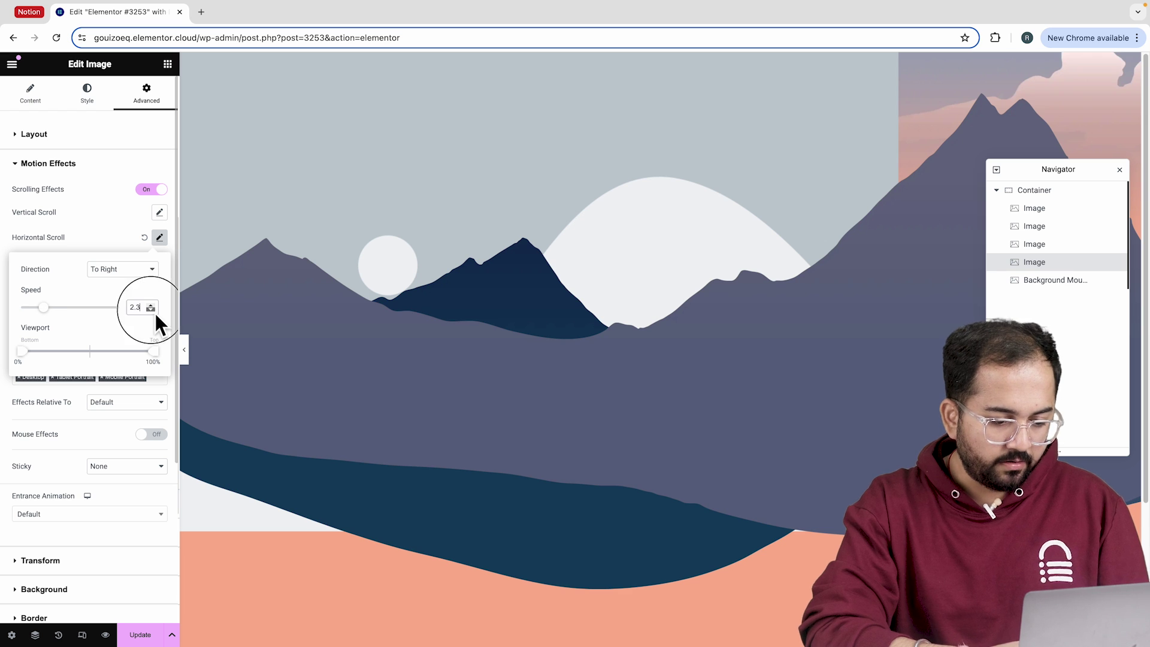
pyautogui.press('BackSpace')
pyautogui.press('BackSpace')
pyautogui.click(119, 228)
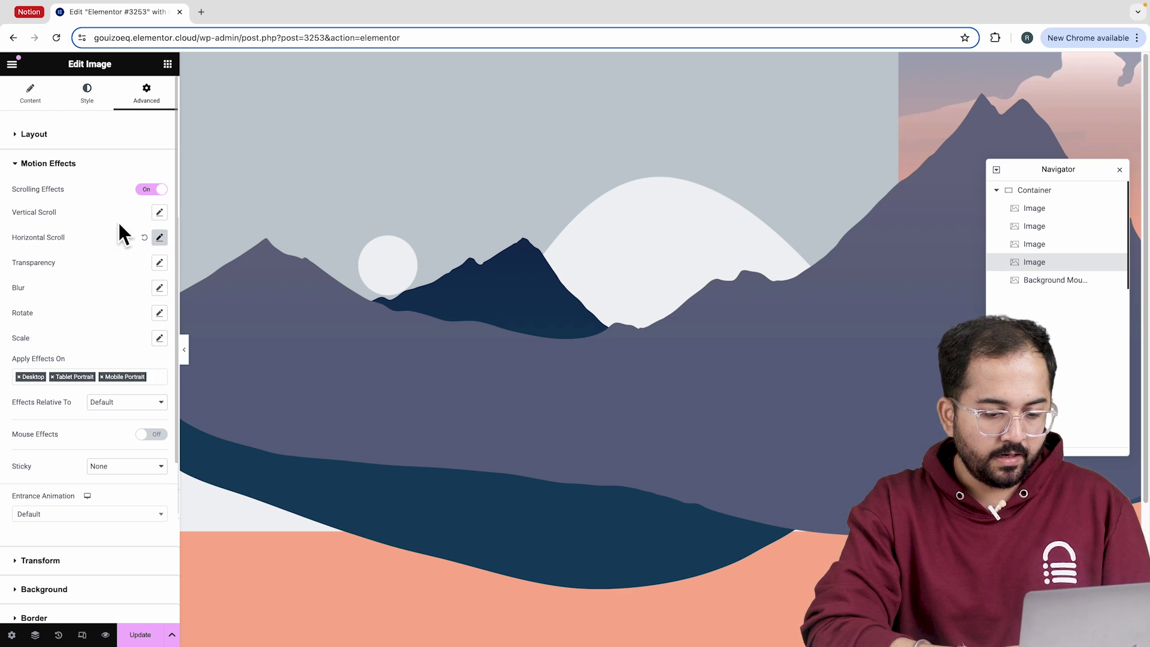
# Add a Fade Out blur scrolling effect at level 2 to the fourth image widget and make it sticky to the bottom.
pyautogui.click(160, 288)
pyautogui.click(132, 319)
pyautogui.click(133, 320)
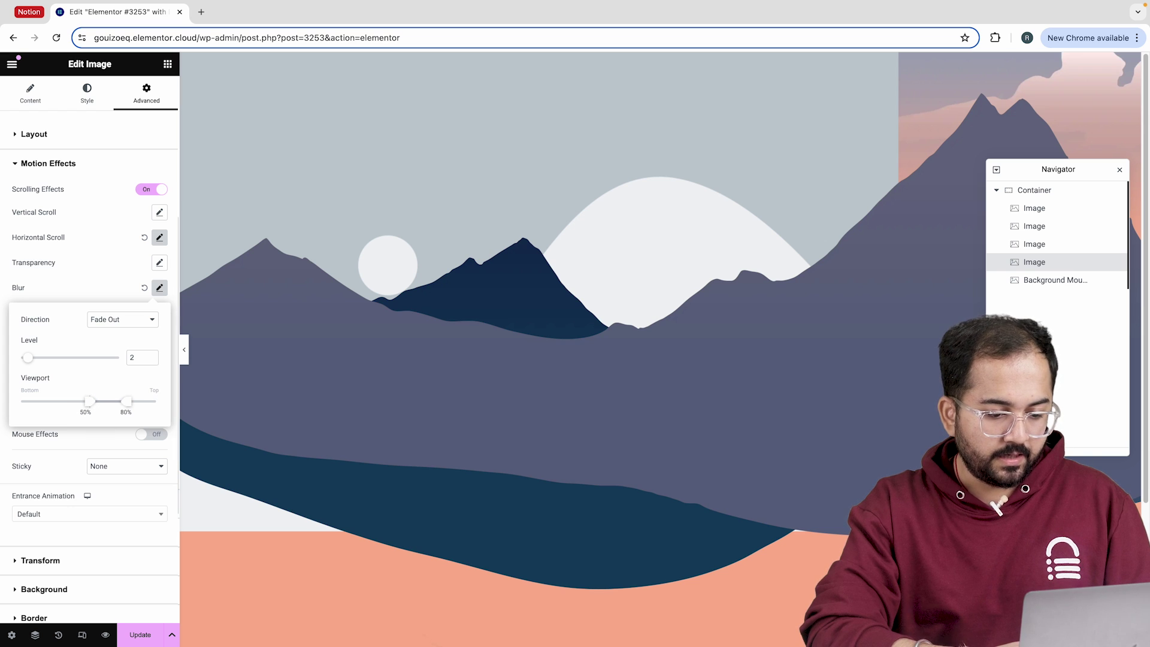
pyautogui.doubleClick(153, 355)
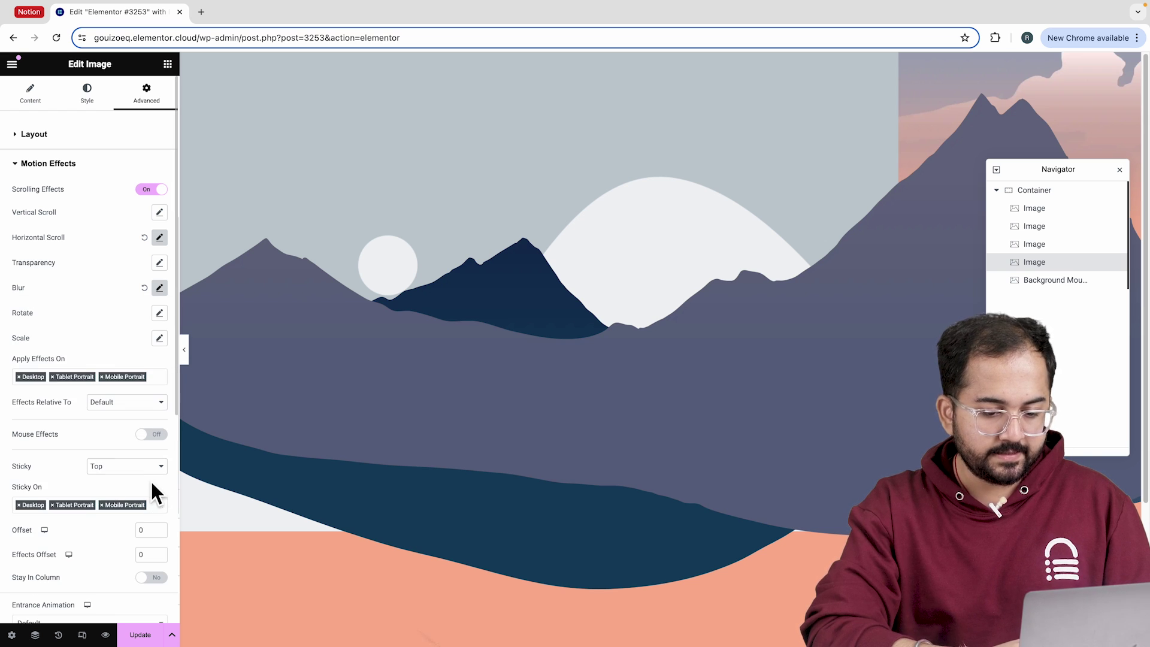
pyautogui.click(139, 471)
pyautogui.click(142, 479)
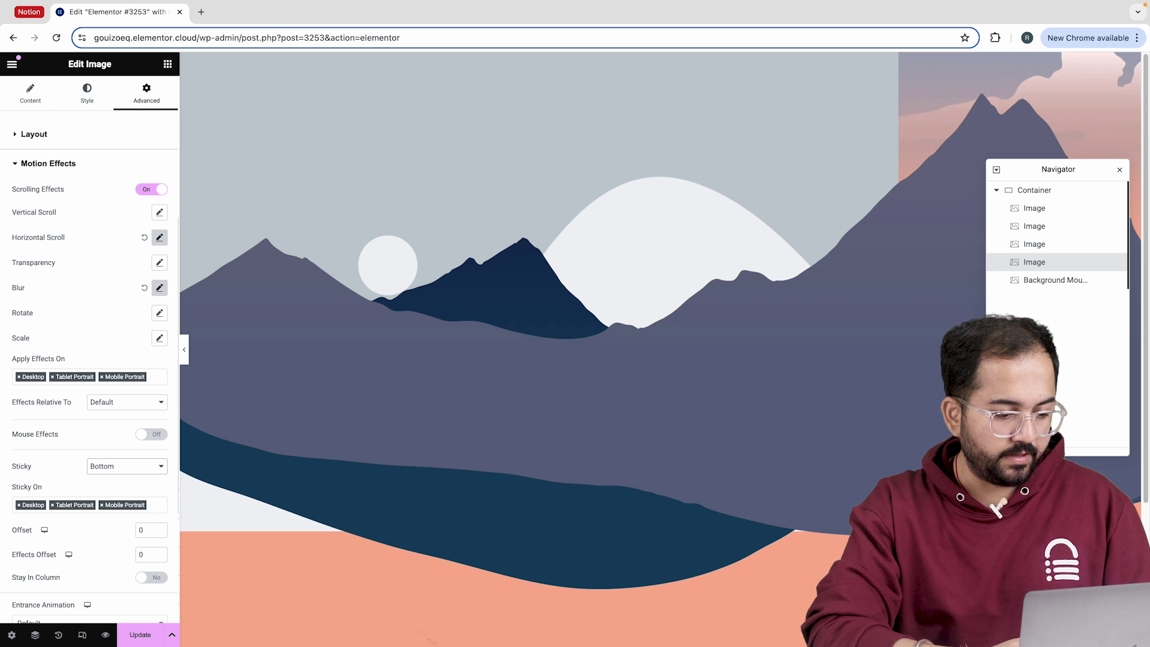
# Rename the fourth image widget Middle Mountains.
pyautogui.doubleClick(1042, 267)
pyautogui.write('middle Mountains')
# Set the third image widget to the dark navy mountain range picture from the media library.
pyautogui.click(1020, 247)
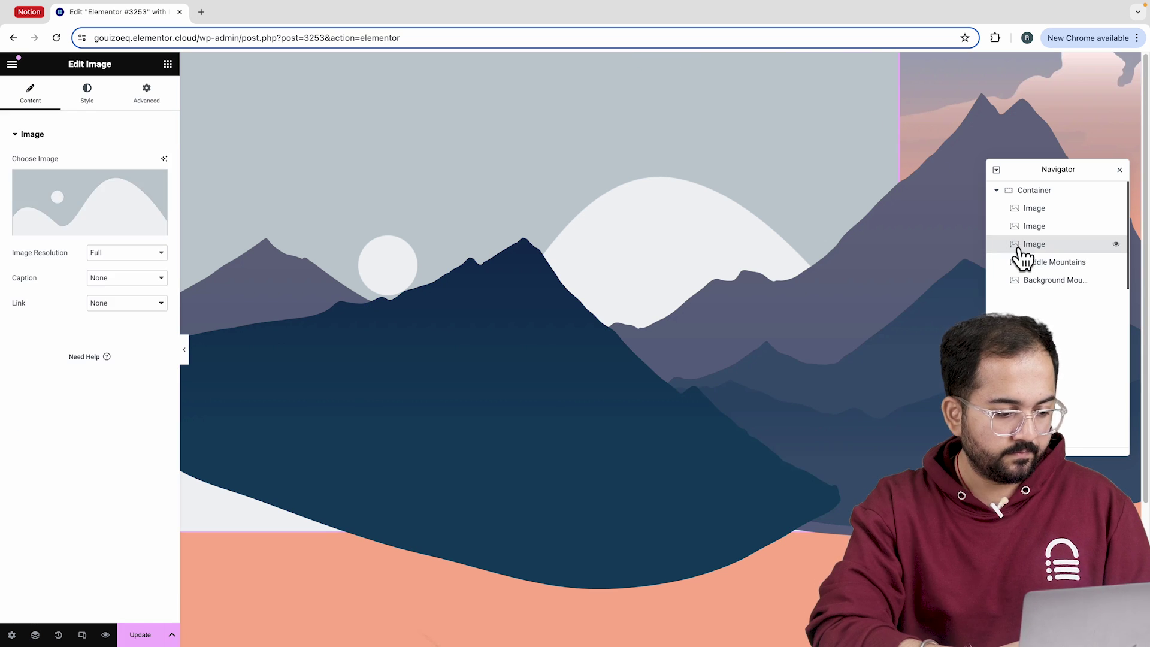
pyautogui.click(131, 214)
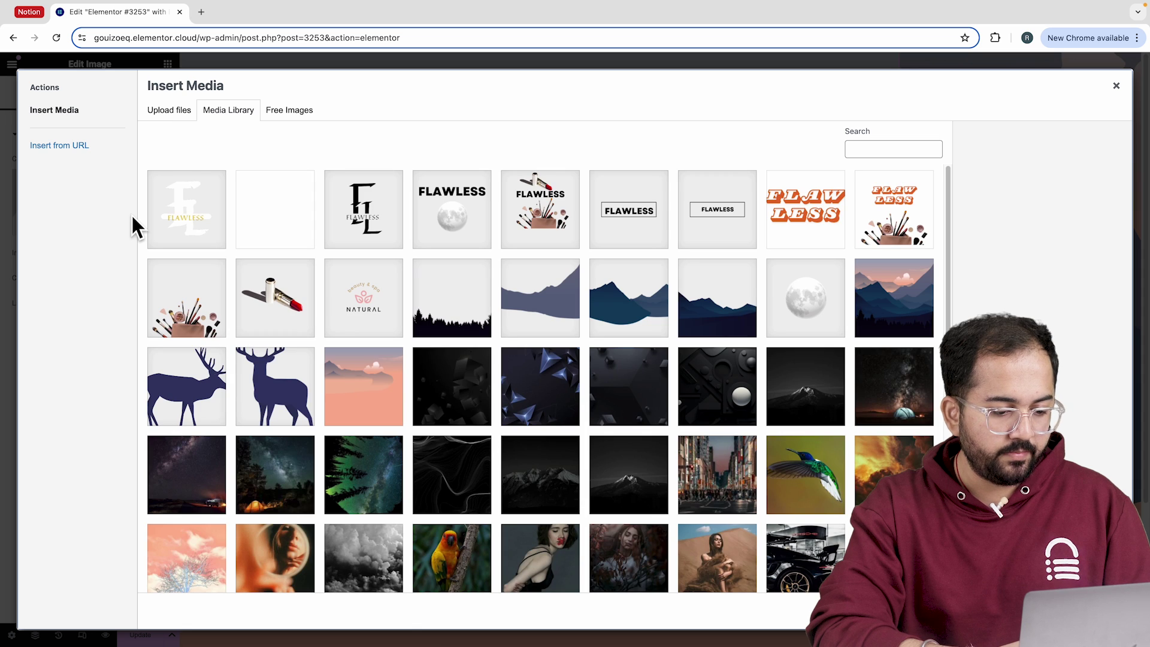
pyautogui.click(701, 303)
pyautogui.click(1094, 610)
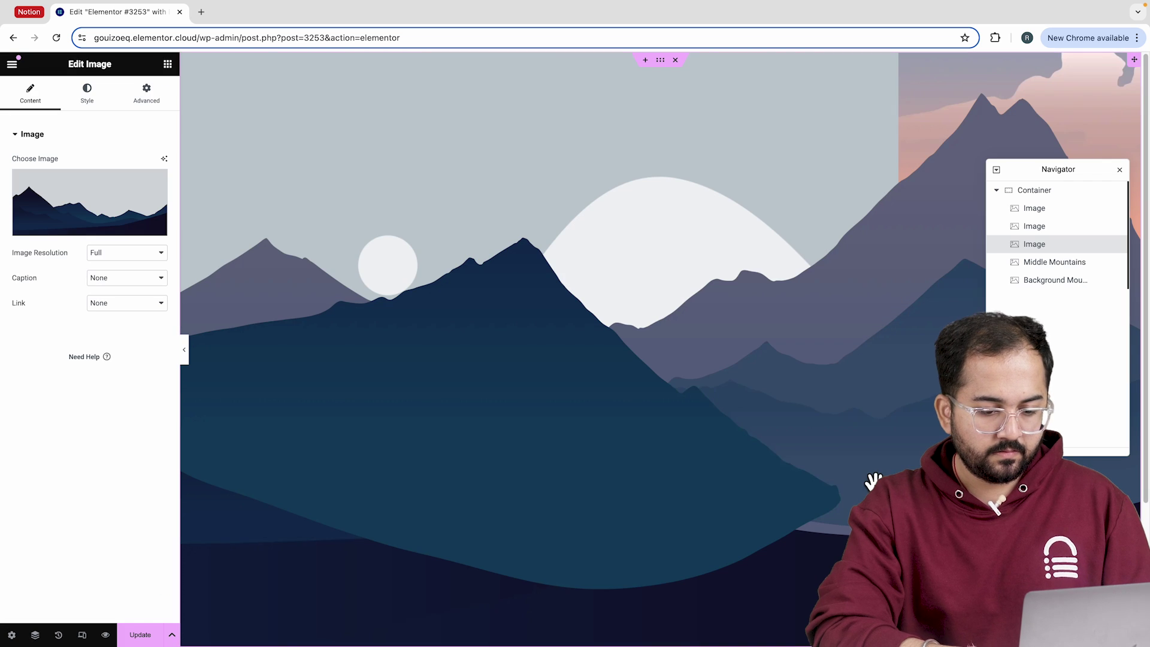
# Set the third image widget's z-index to 4.
pyautogui.click(146, 94)
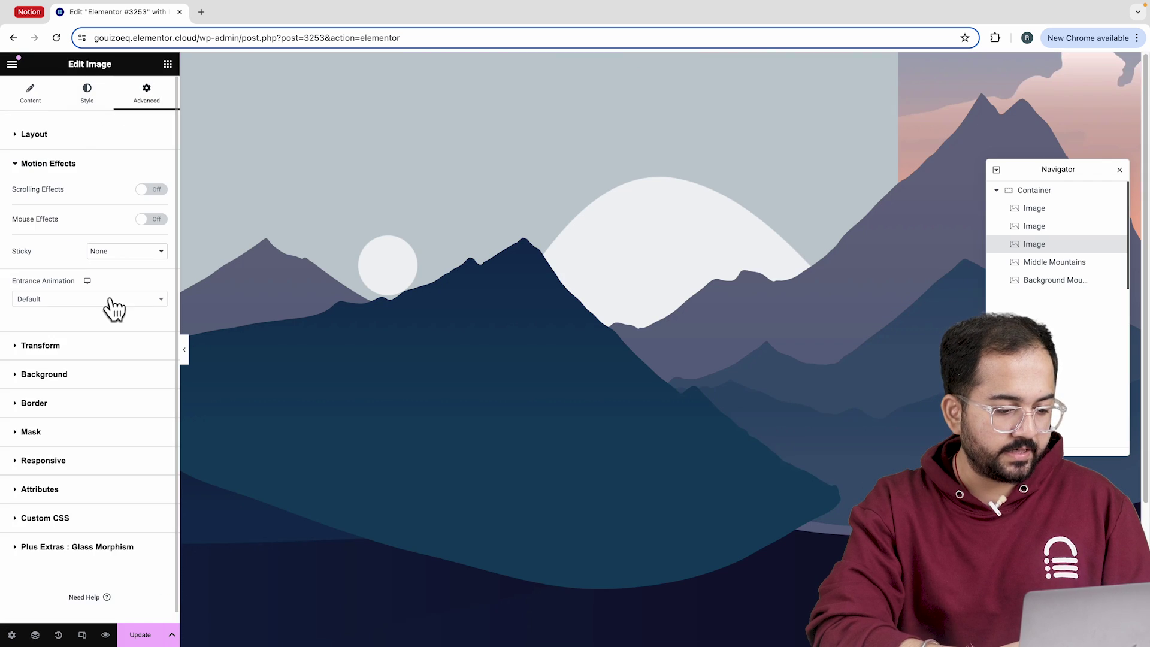
pyautogui.click(90, 138)
pyautogui.scroll(-4, 117, 310)
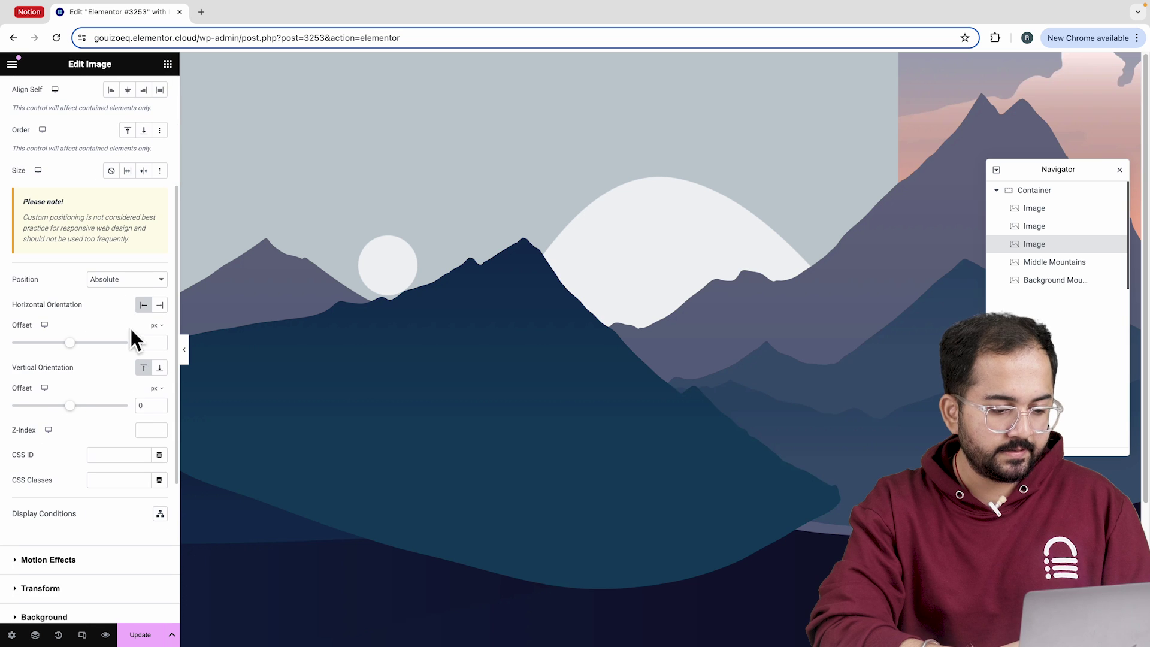
pyautogui.click(162, 429)
pyautogui.click(161, 429)
pyautogui.click(162, 429)
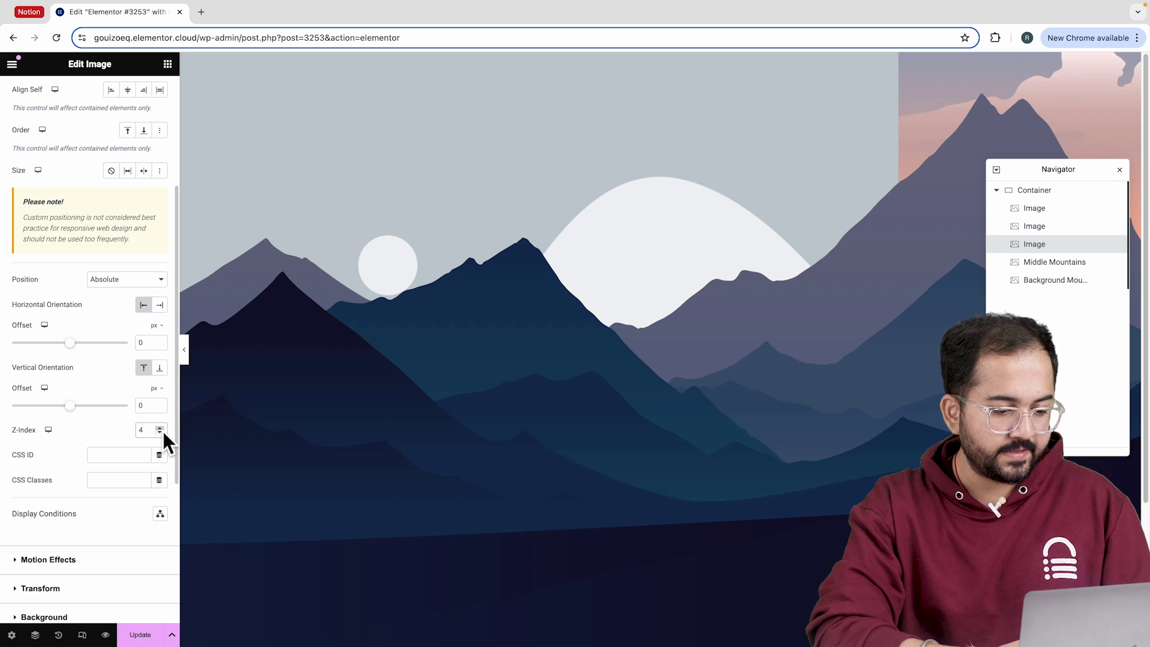
# Give the third image widget the Slide In Up entrance animation and make it sticky to the top.
pyautogui.click(115, 561)
pyautogui.click(126, 299)
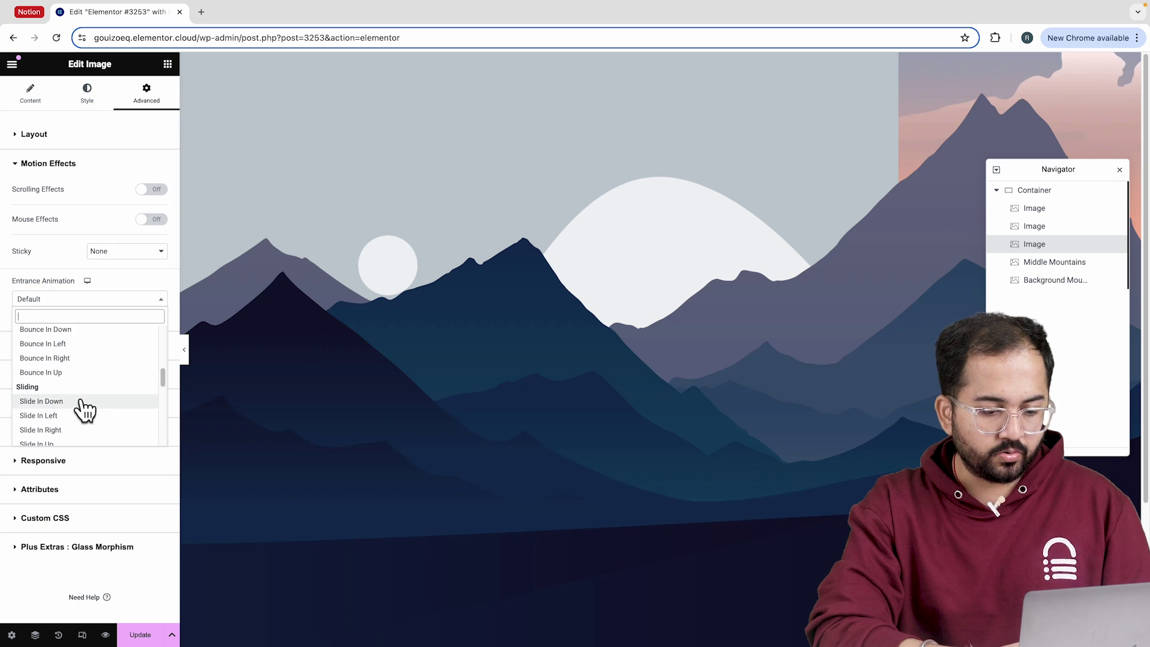
pyautogui.click(75, 442)
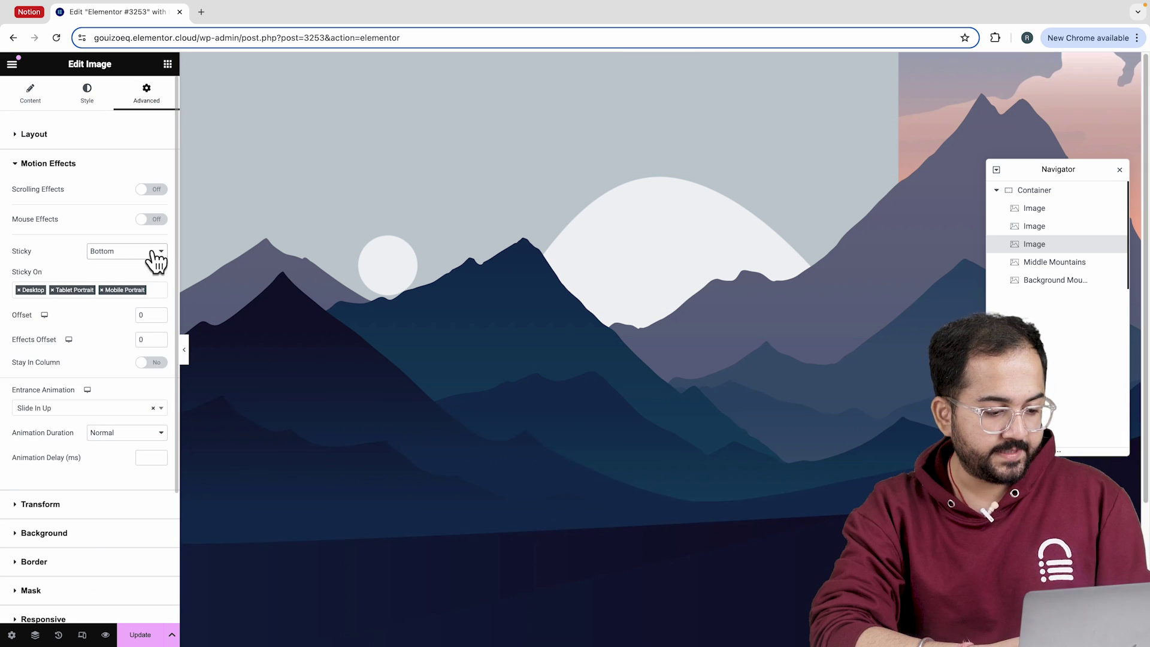
pyautogui.click(152, 252)
pyautogui.click(134, 238)
pyautogui.scroll(-3, 265, 311)
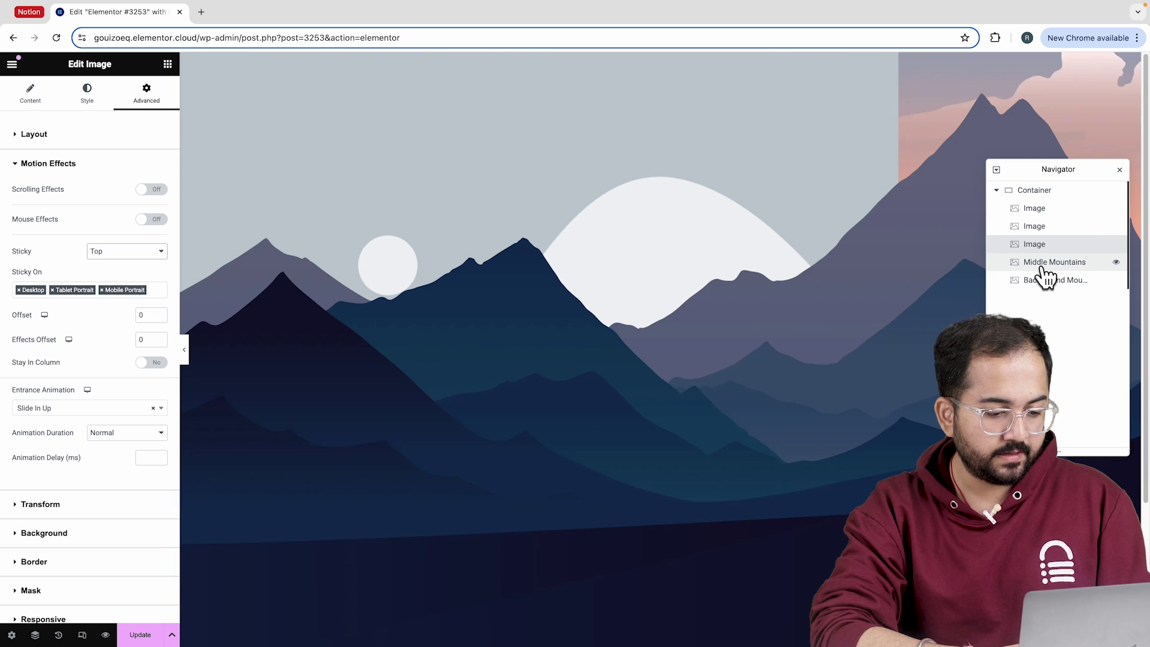
# Make the Middle Mountains image sticky to the top.
pyautogui.click(1045, 264)
pyautogui.scroll(-6, 159, 413)
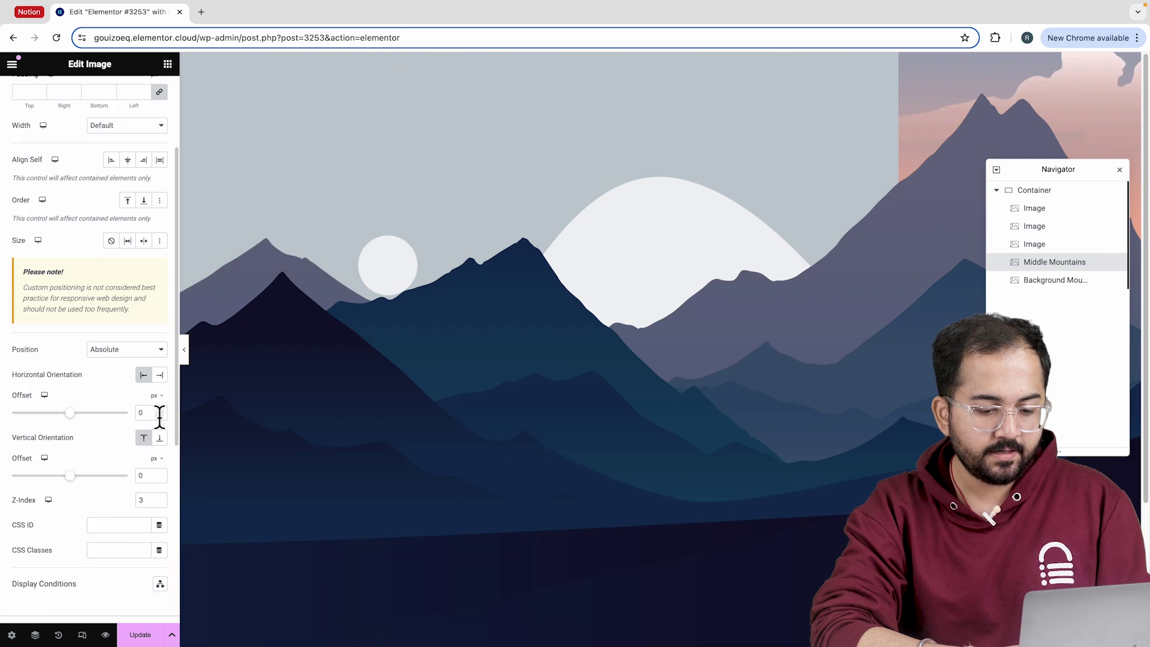
pyautogui.click(135, 412)
pyautogui.click(121, 466)
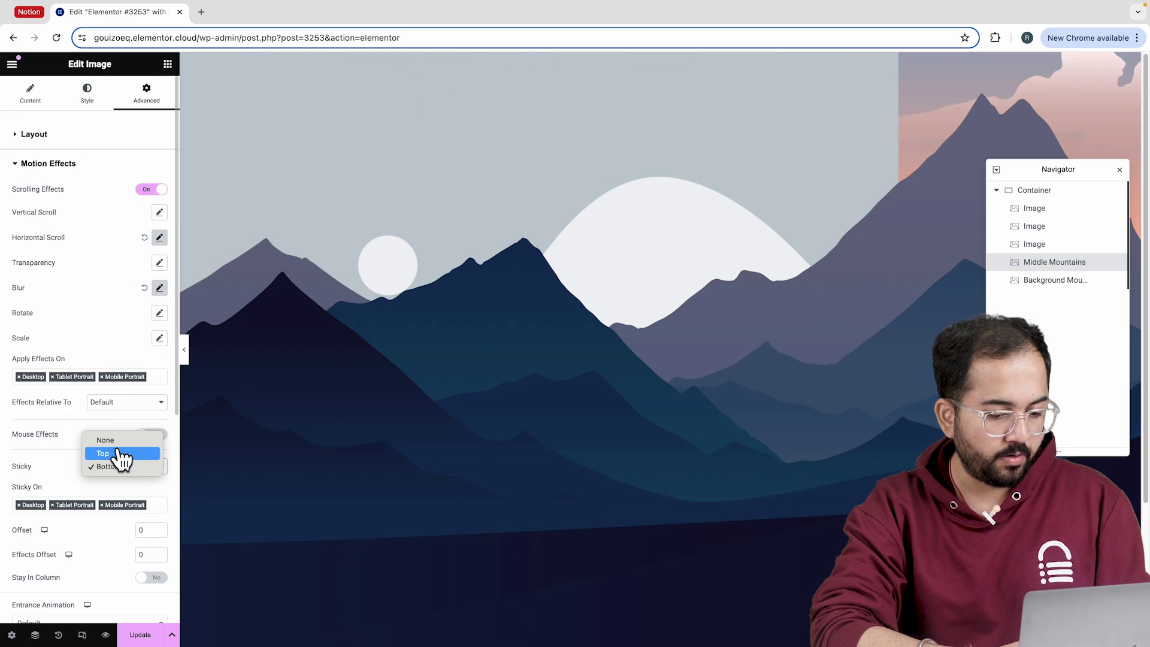
pyautogui.click(118, 452)
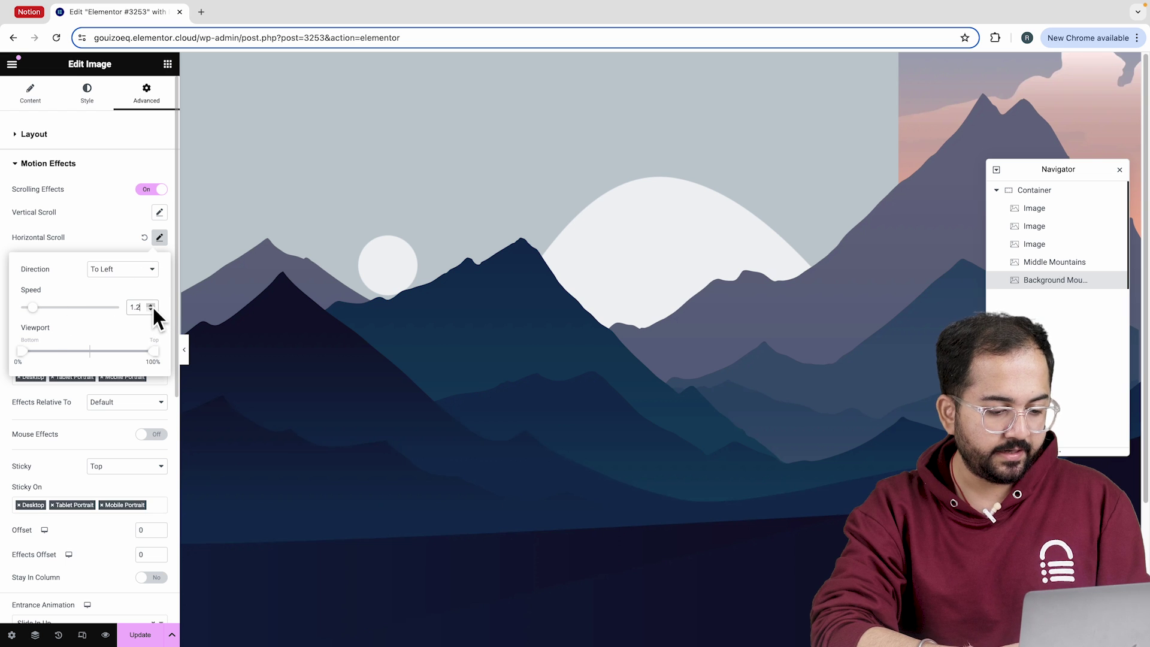
# Switch the Background Mountains image's blur scrolling effect to Fade Out and lower its level.
pyautogui.click(115, 248)
pyautogui.click(159, 288)
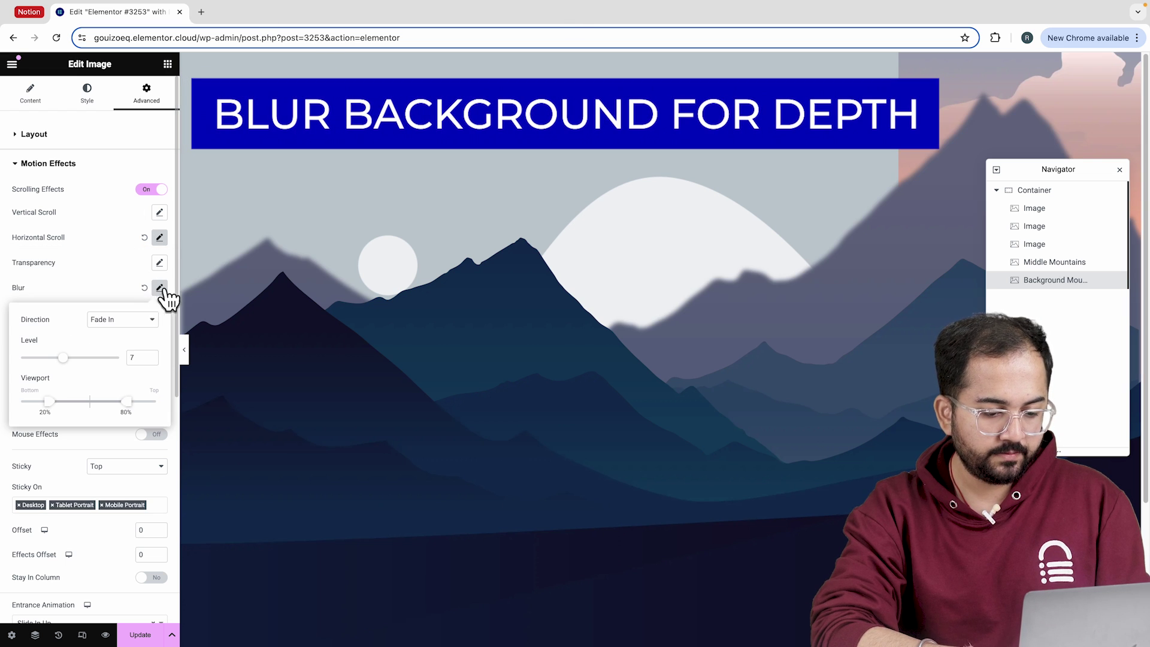
pyautogui.click(122, 319)
pyautogui.click(129, 332)
pyautogui.moveTo(63, 357); pyautogui.dragTo(39, 359)
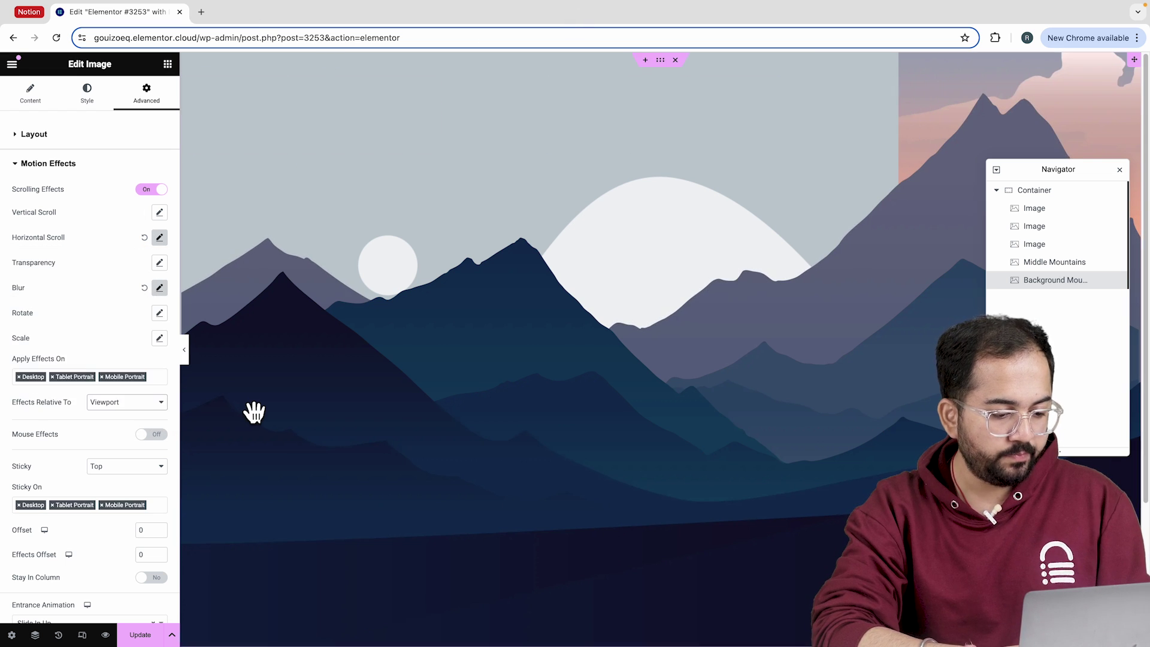
# Make the Background Mountains' scrolling effects relative to the entire page and limit their viewport range to 50–100%.
pyautogui.scroll(-3, 254, 412)
pyautogui.scroll(3, 254, 411)
pyautogui.click(120, 402)
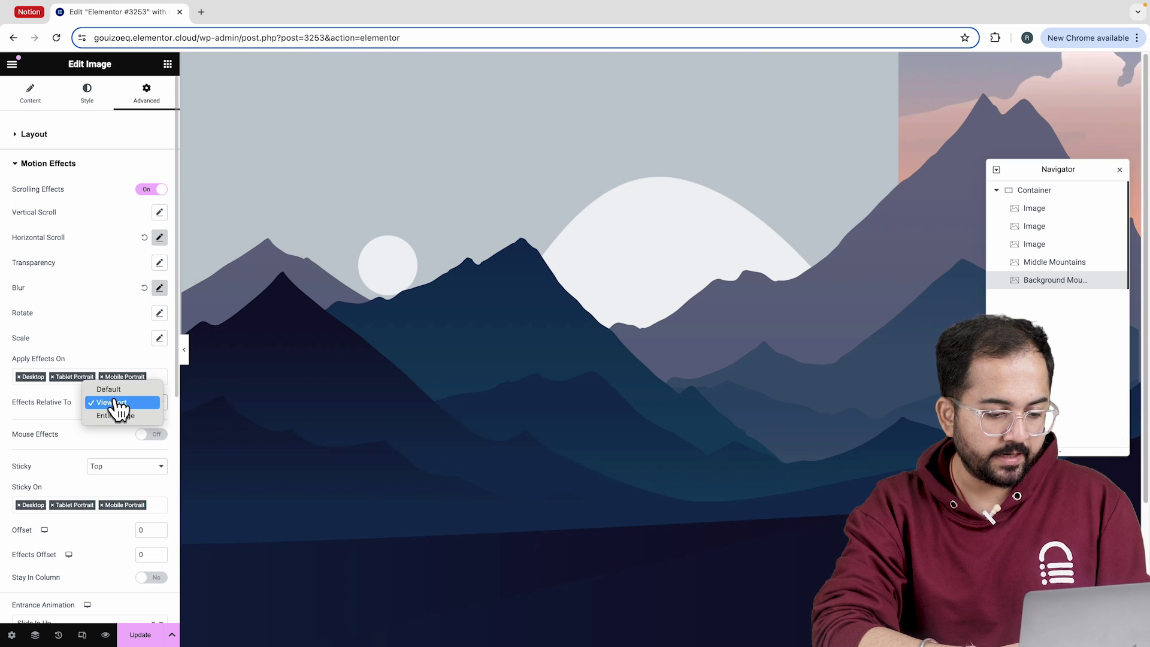
pyautogui.click(117, 415)
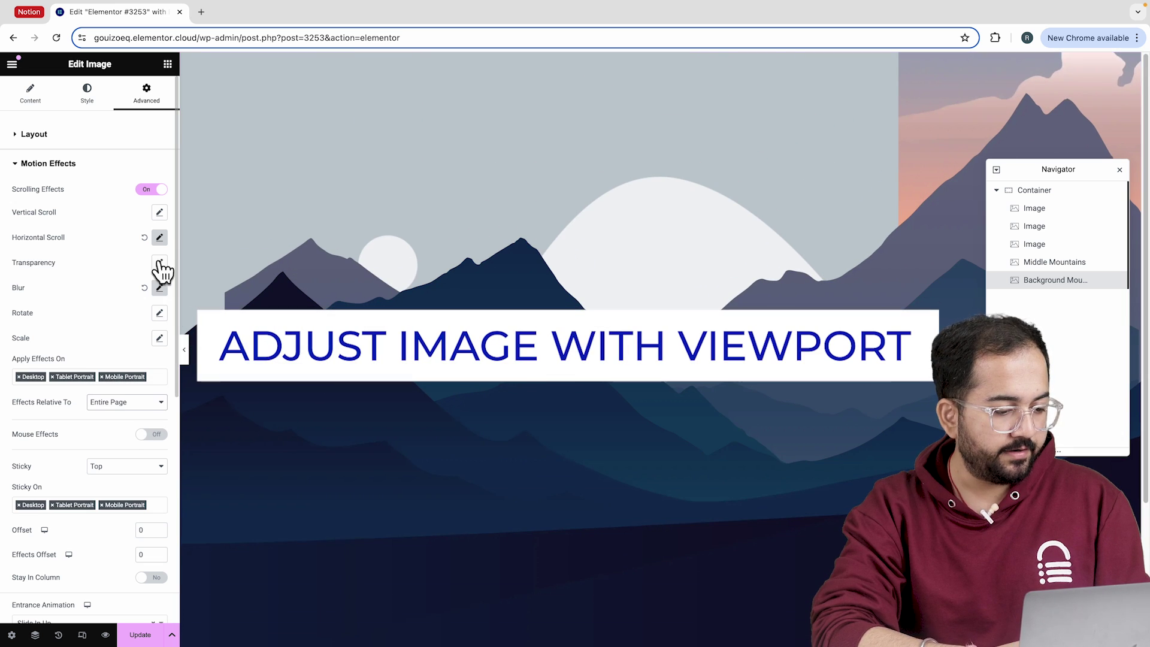
pyautogui.click(159, 237)
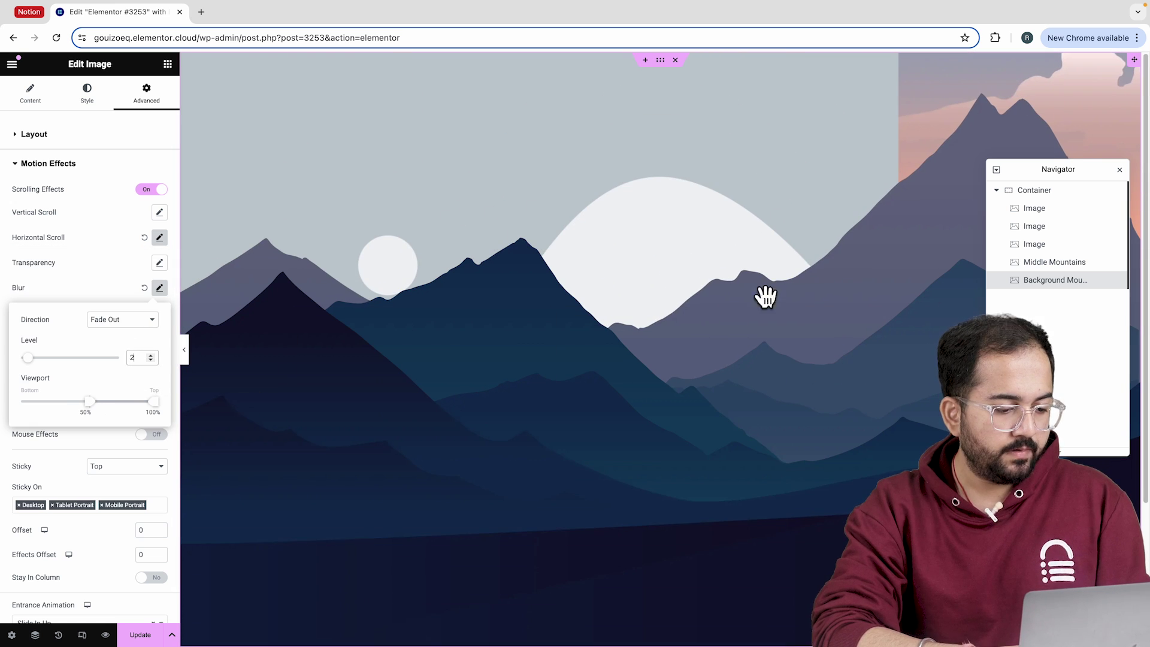
# Make the Middle Mountains' scrolling effects relative to the entire page, with a level 2 Fade Out blur over the 50–100% viewport.
pyautogui.click(1039, 264)
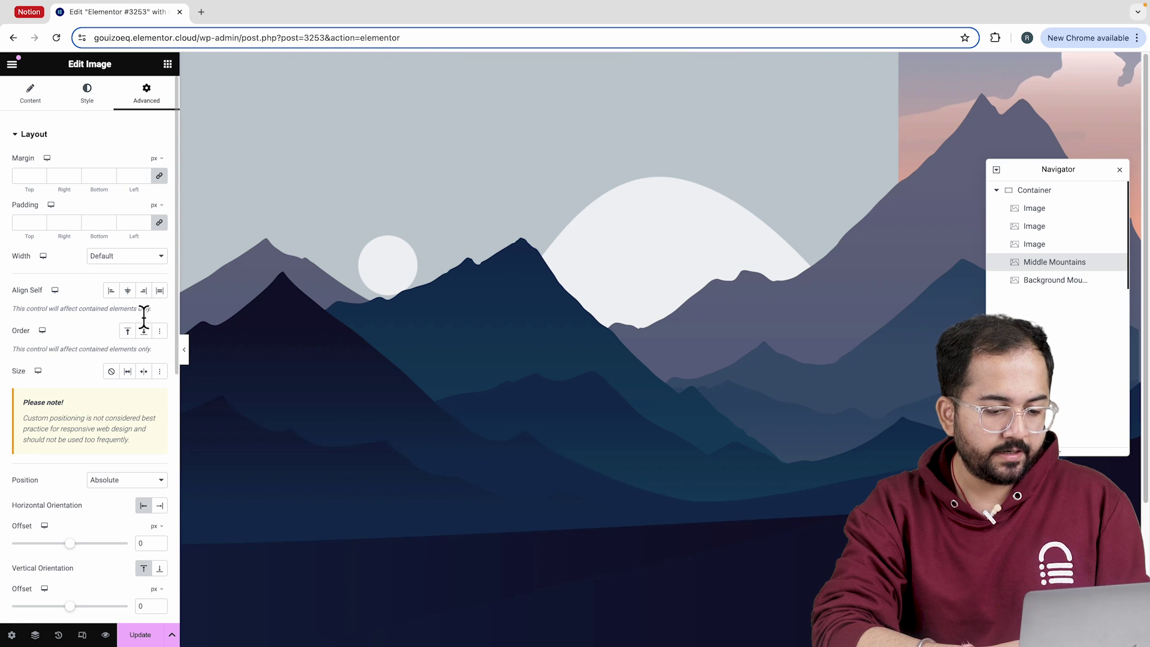
pyautogui.scroll(-5, 143, 316)
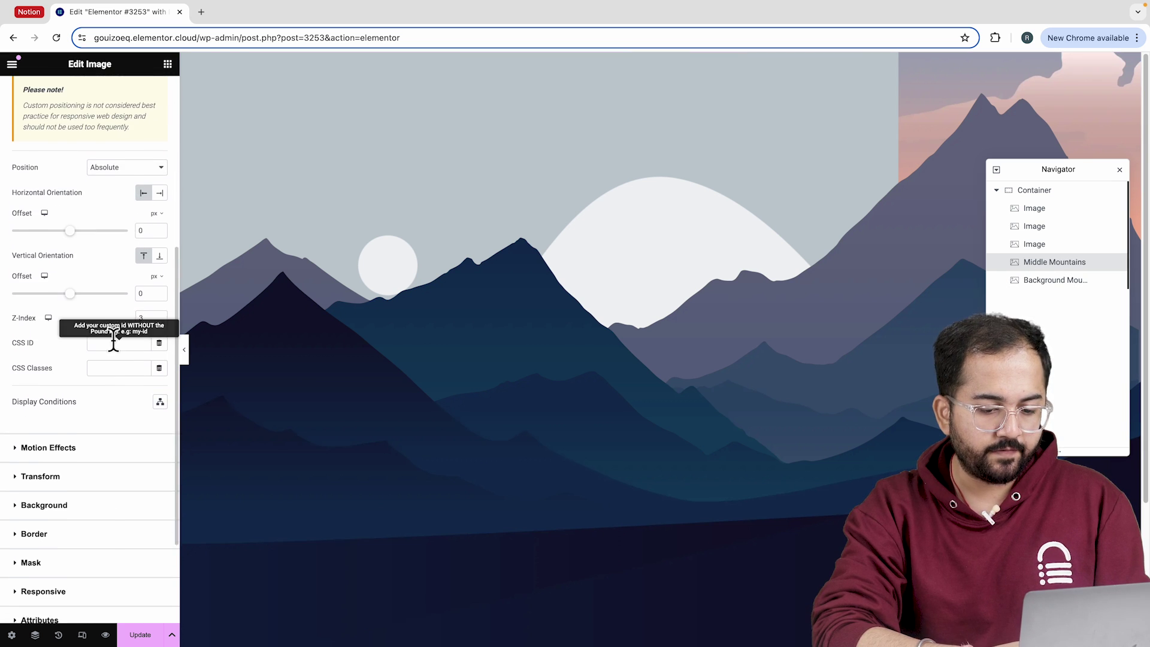
pyautogui.click(90, 447)
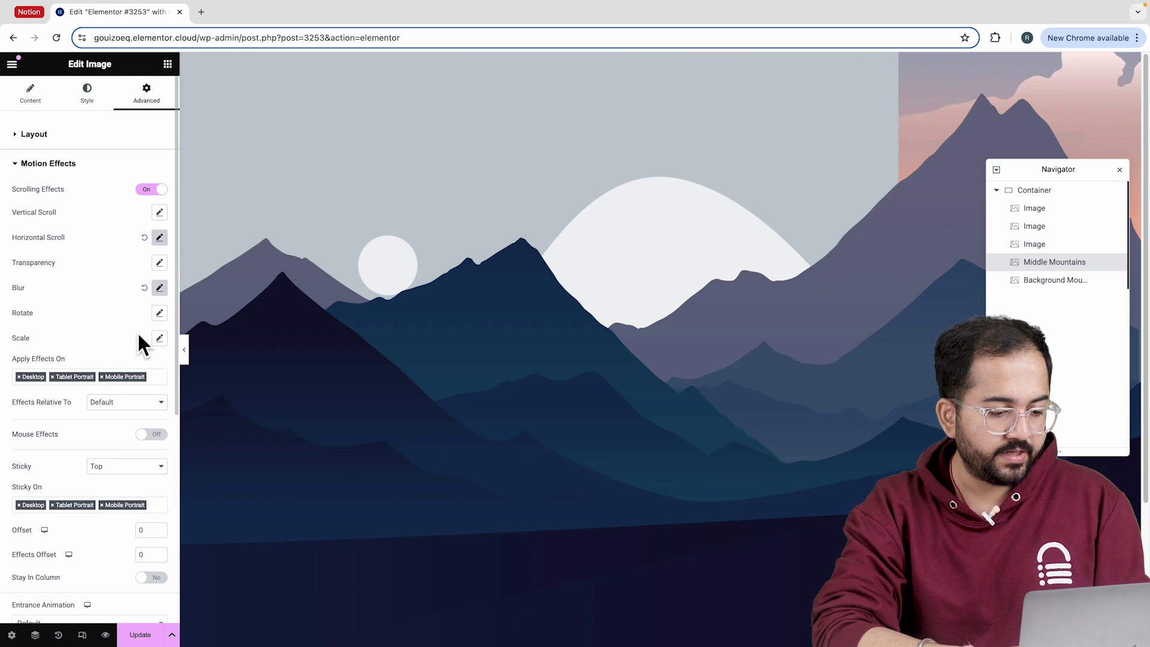
pyautogui.click(142, 406)
pyautogui.click(138, 428)
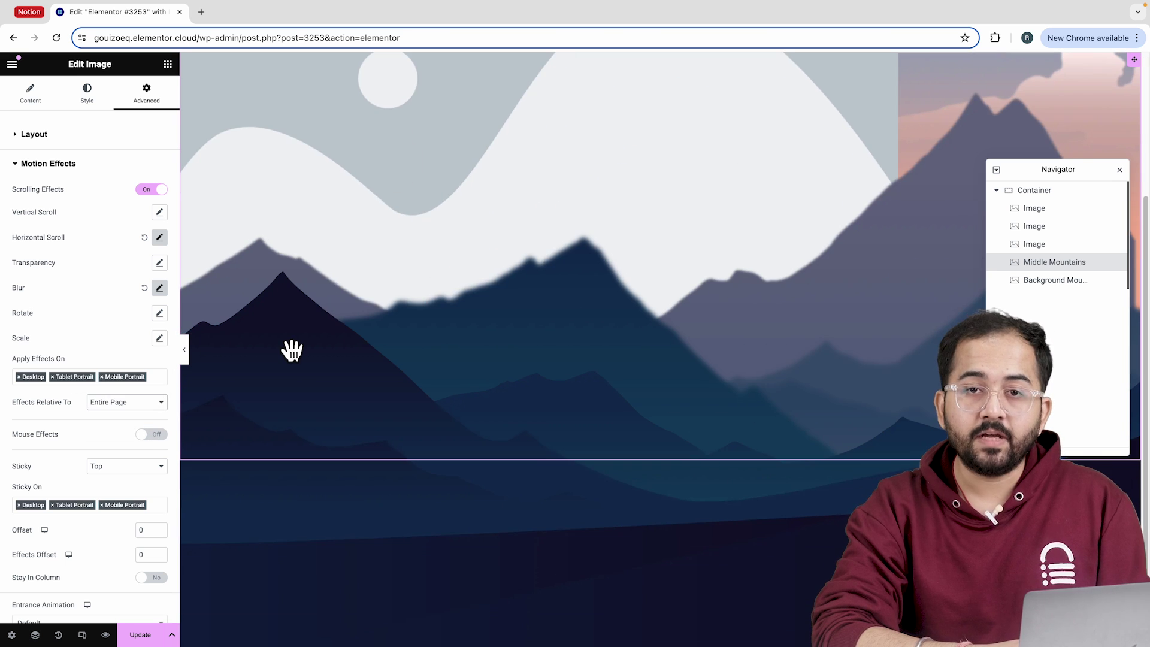
pyautogui.click(159, 290)
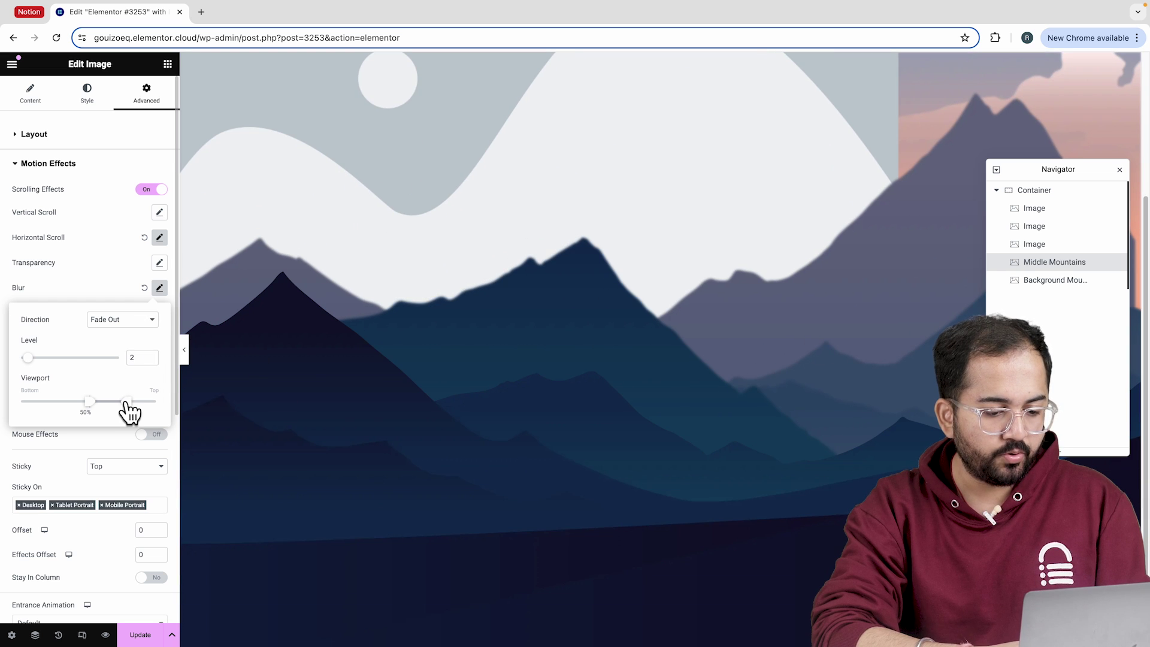
pyautogui.moveTo(125, 402); pyautogui.dragTo(172, 406)
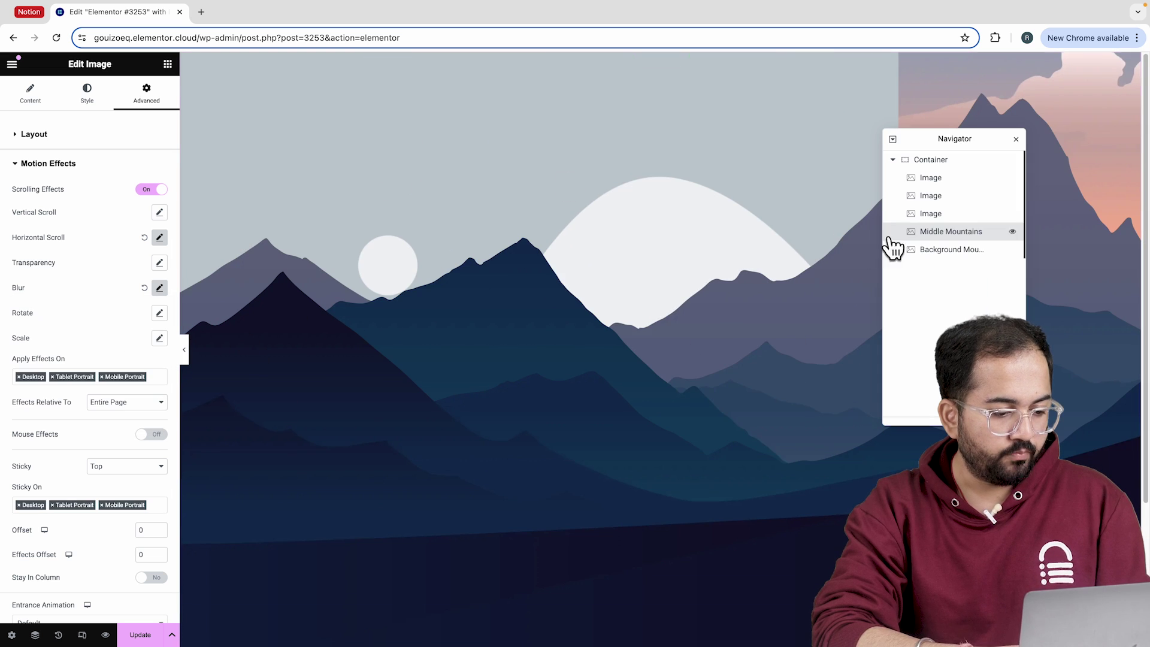
# Enable scrolling effects on the third image widget and make them relative to the entire page.
pyautogui.click(922, 213)
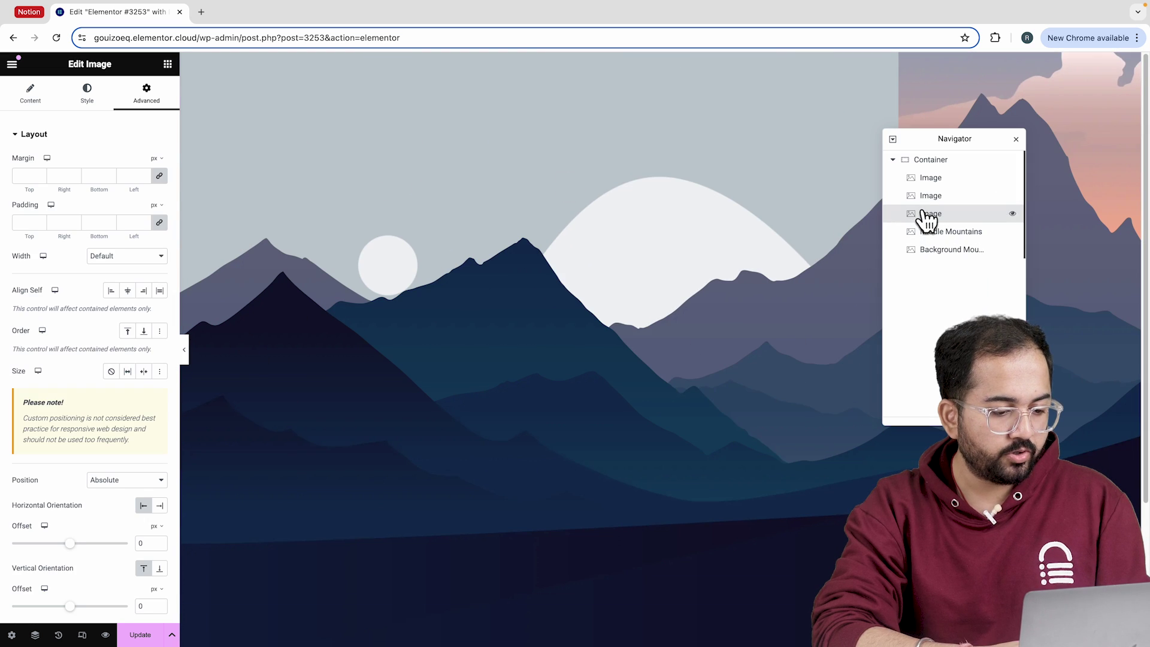
pyautogui.scroll(-1, 150, 387)
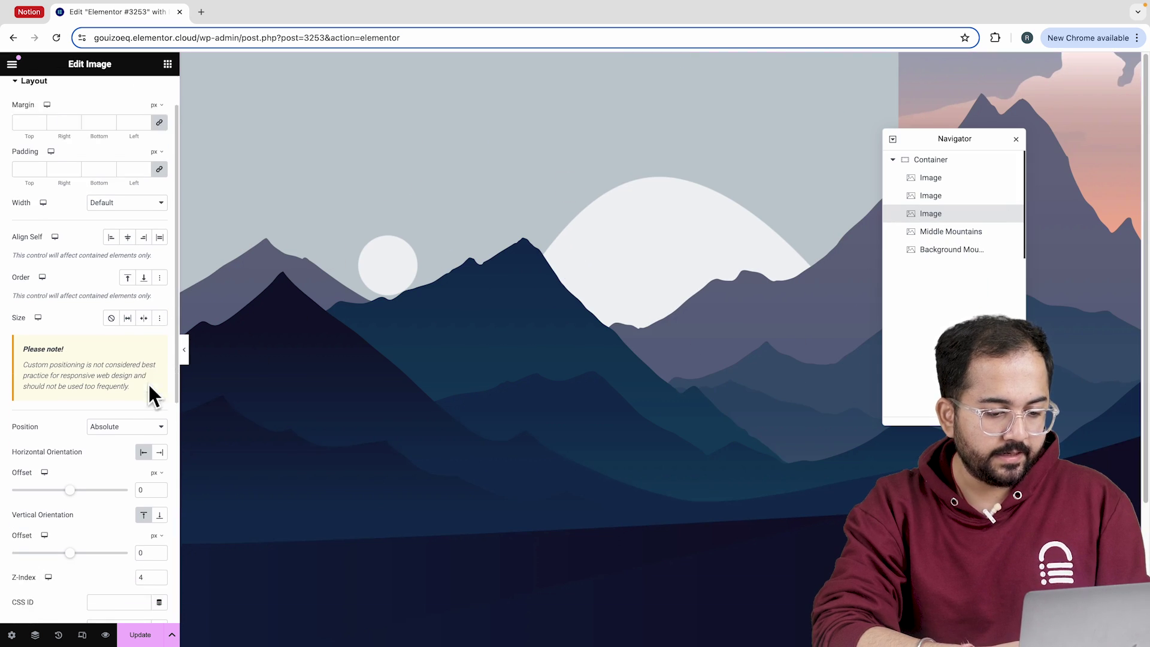
pyautogui.scroll(-3, 150, 386)
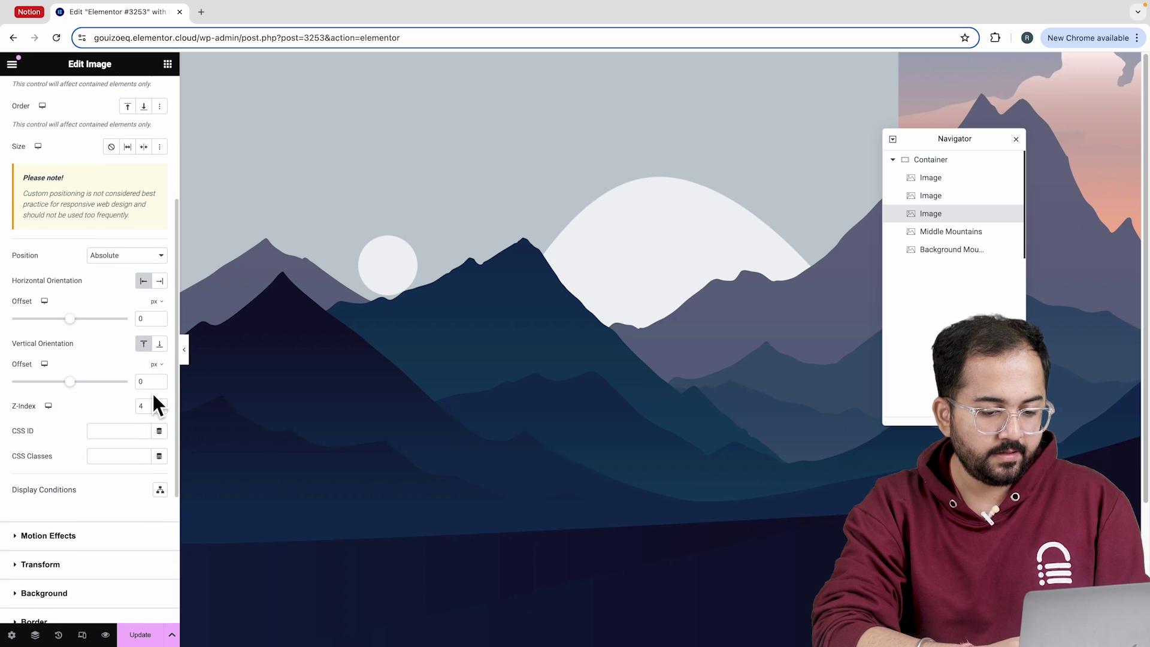
pyautogui.scroll(-1, 152, 394)
pyautogui.click(118, 437)
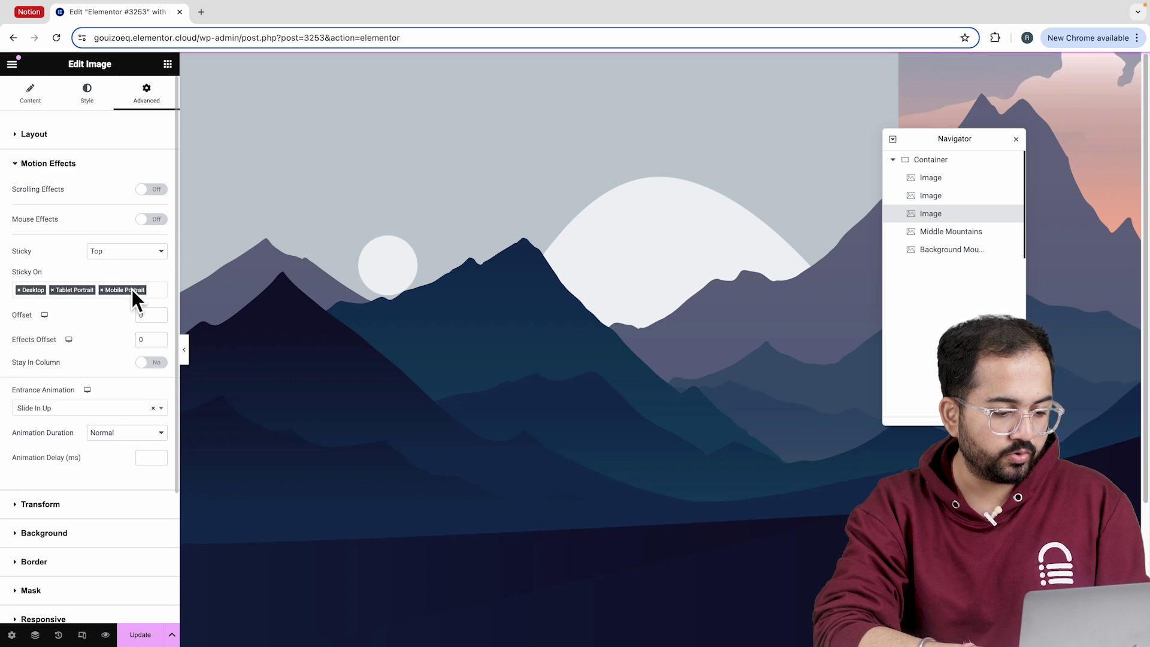
pyautogui.click(148, 190)
pyautogui.click(132, 394)
pyautogui.click(121, 429)
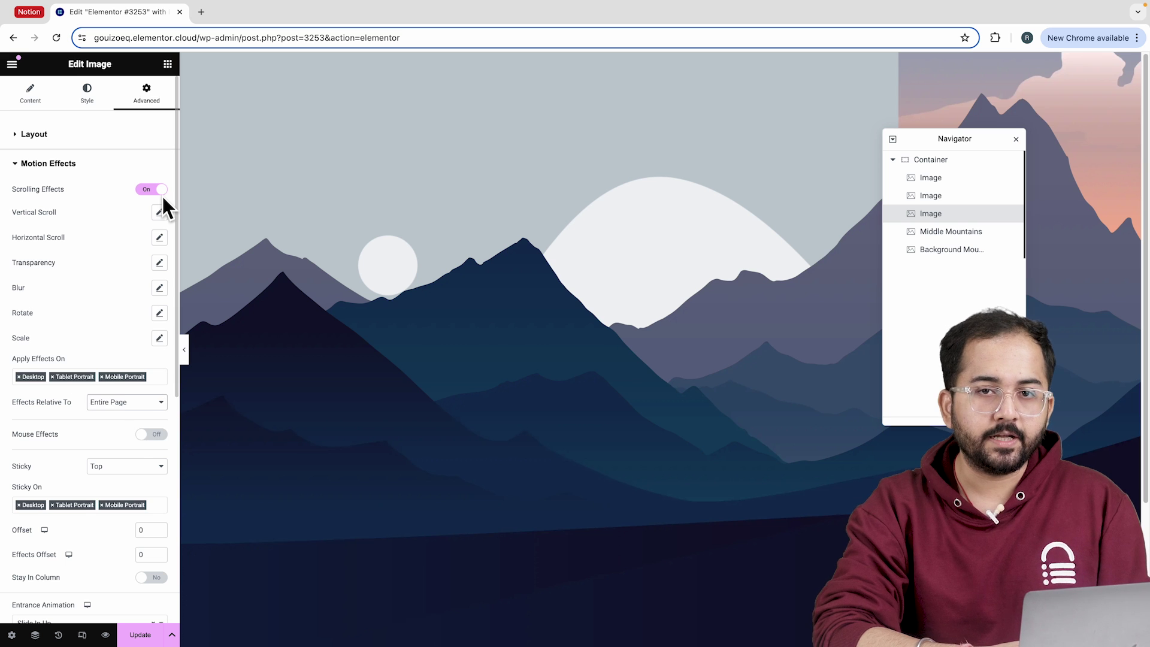
# Add a horizontal scroll to the left at speed 4 to the third image, starting its viewport range near the middle.
pyautogui.click(159, 237)
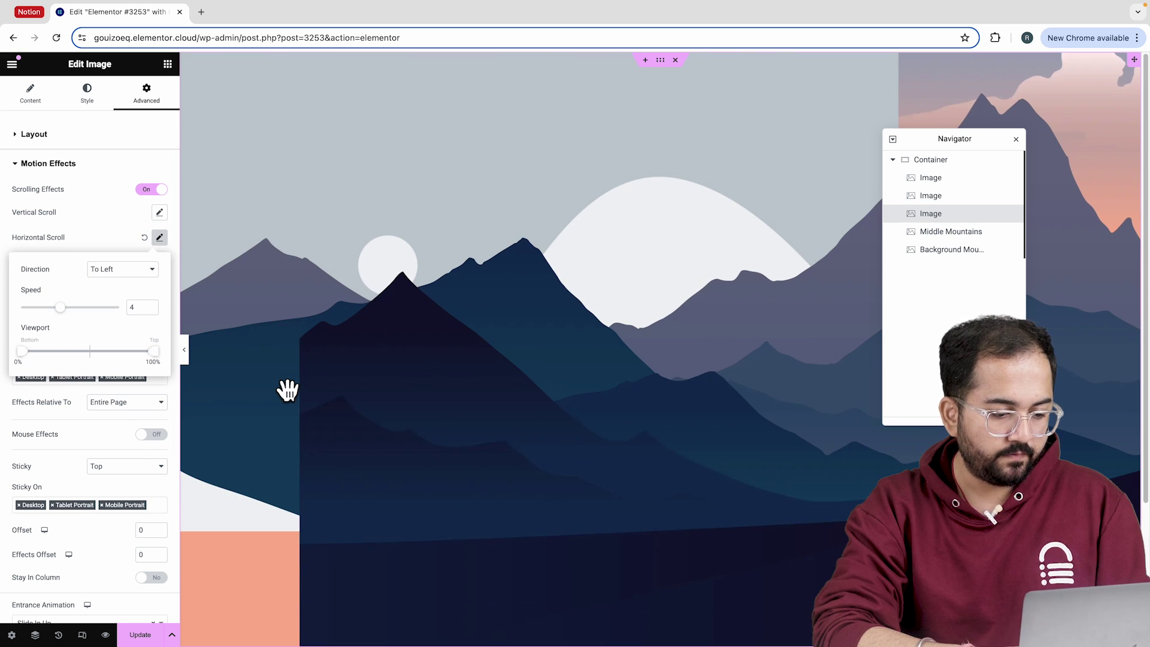
pyautogui.moveTo(117, 351); pyautogui.dragTo(282, 303)
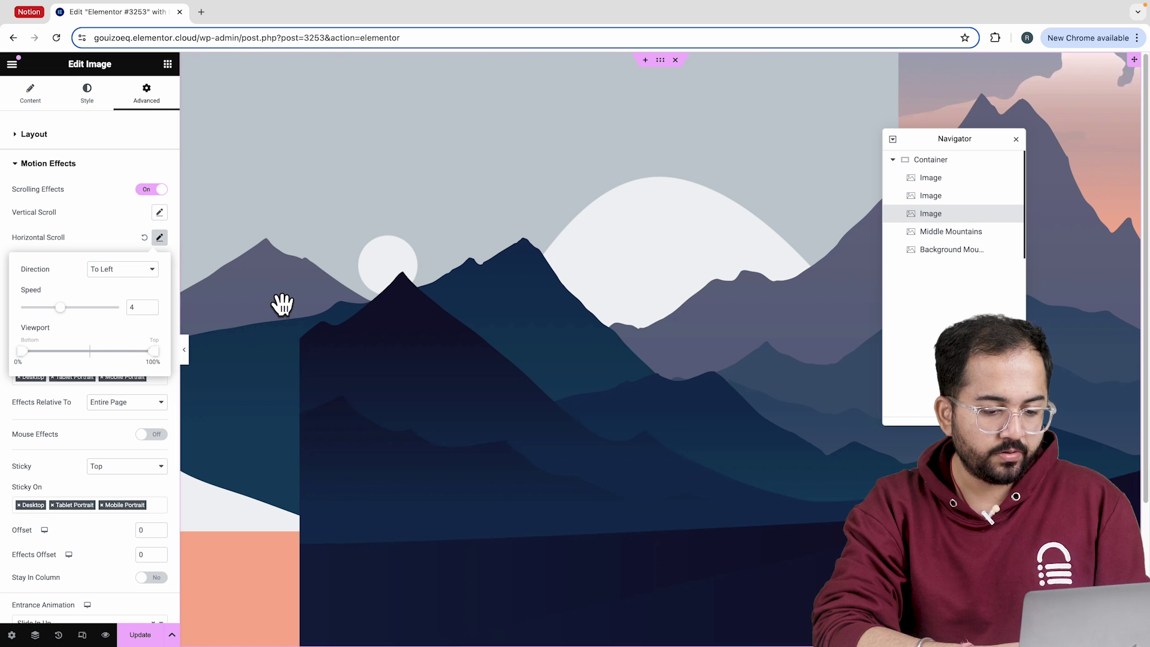
pyautogui.moveTo(40, 355); pyautogui.dragTo(90, 360)
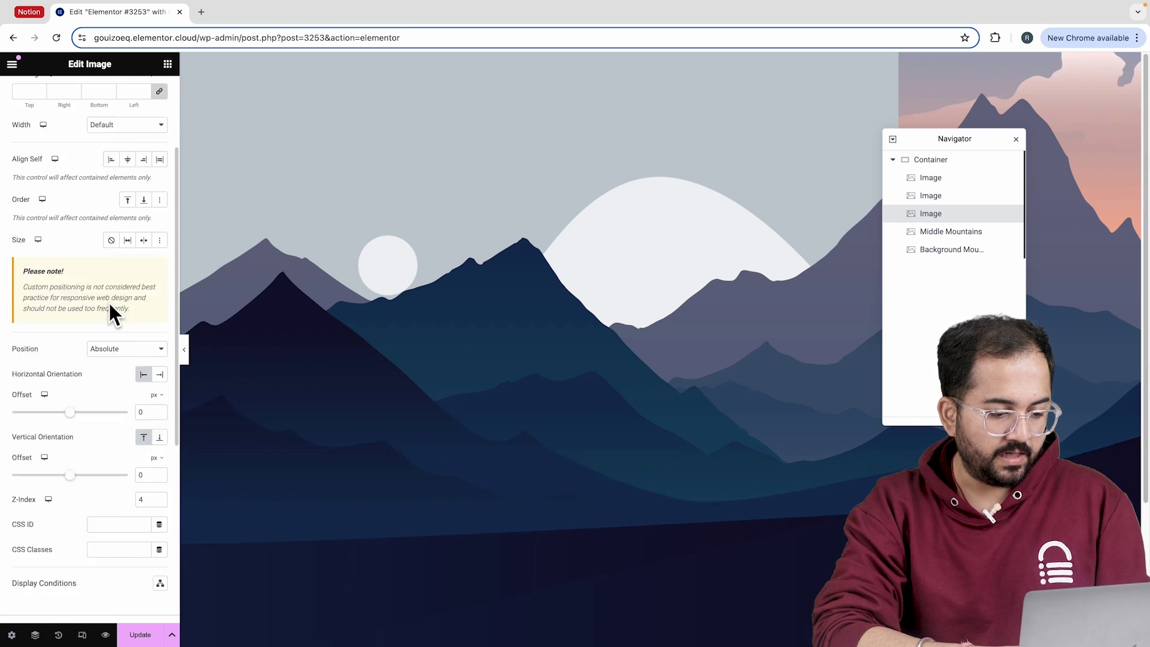
# Make the third image widget sticky to the top and rename it Foreground Mountains.
pyautogui.scroll(-3, 109, 303)
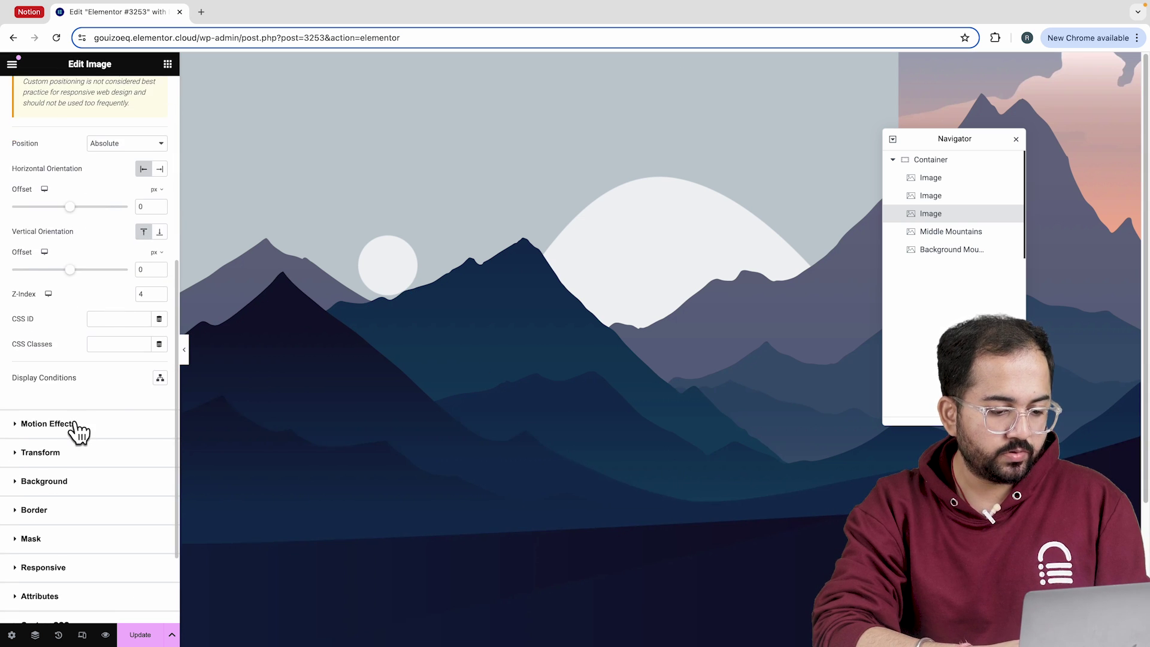
pyautogui.click(72, 432)
pyautogui.click(123, 430)
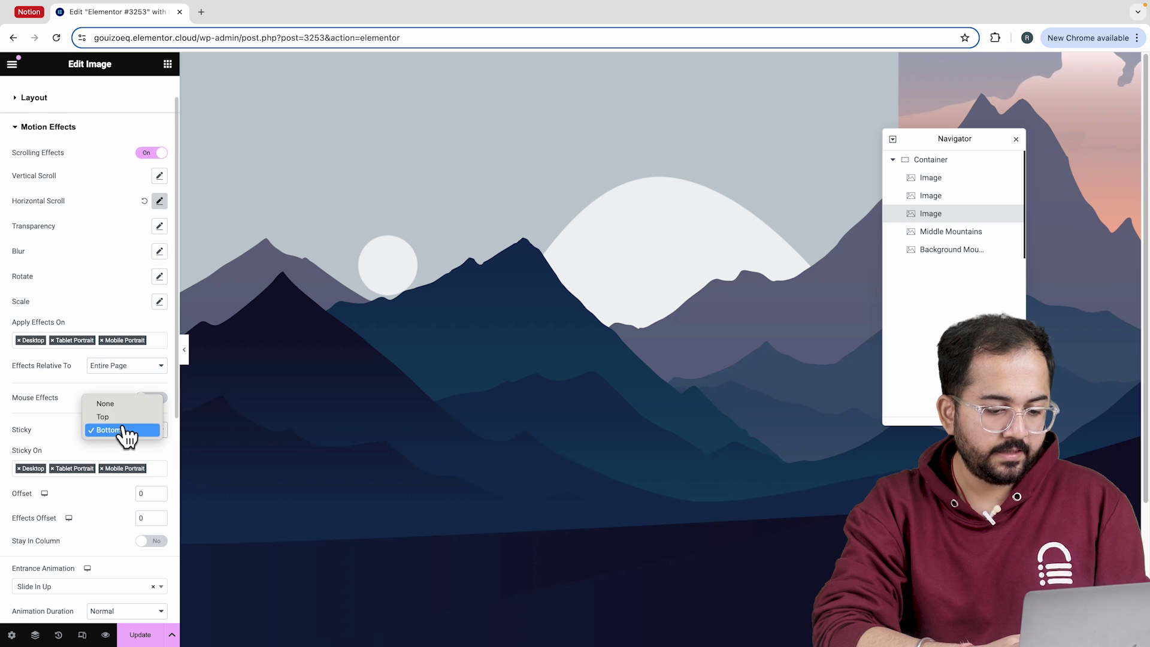
pyautogui.click(118, 415)
pyautogui.doubleClick(931, 214)
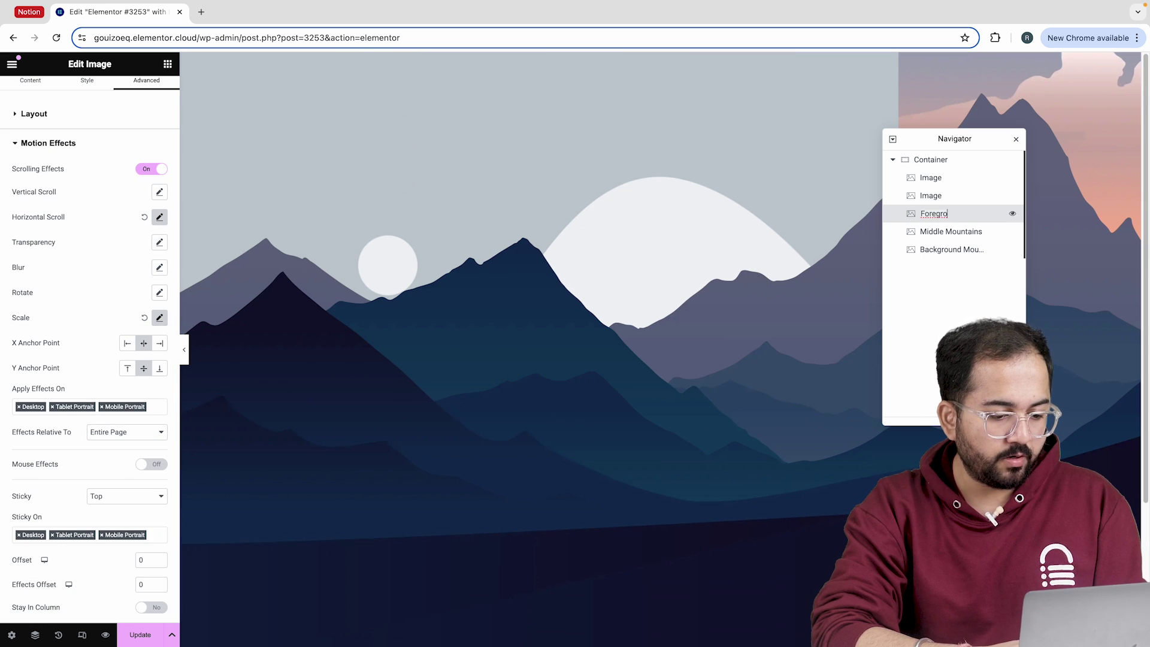
pyautogui.write('Foreground Mountains')
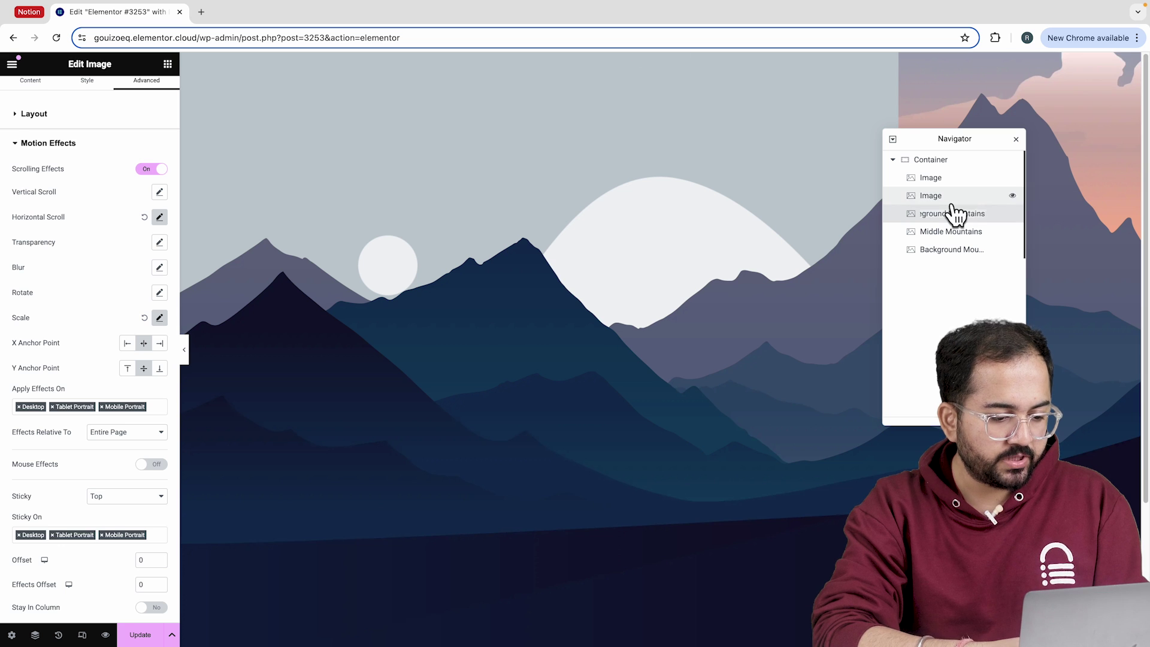
# Set the second image widget to the full moon picture from the media library and rename it Moon.
pyautogui.click(952, 200)
pyautogui.click(142, 207)
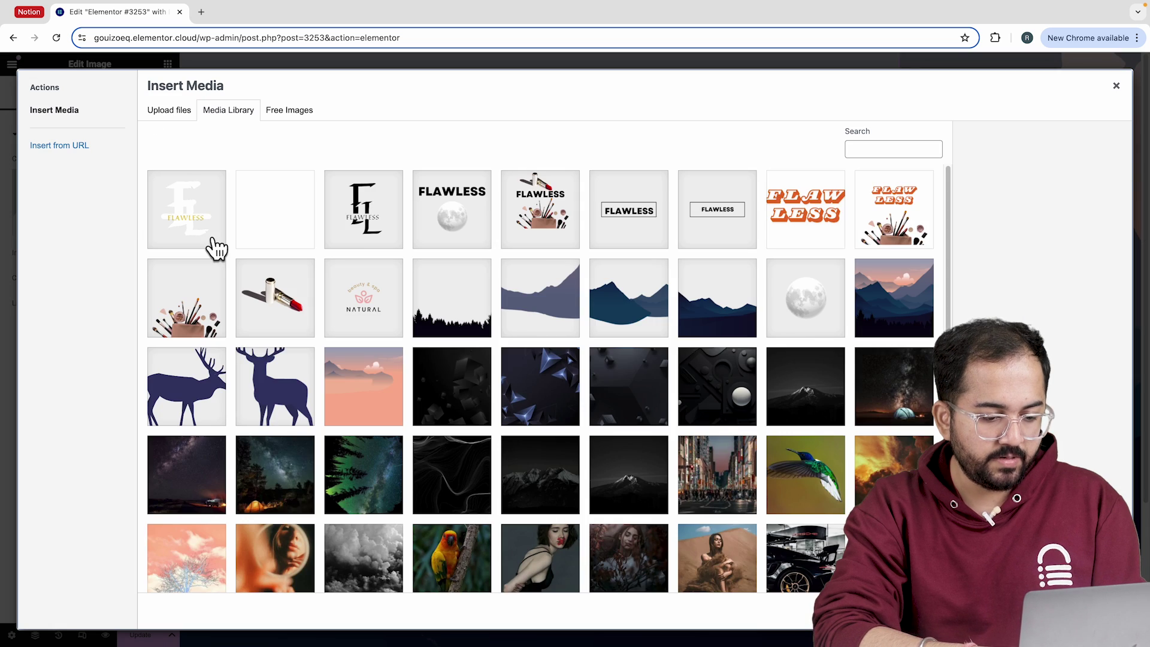
pyautogui.click(796, 317)
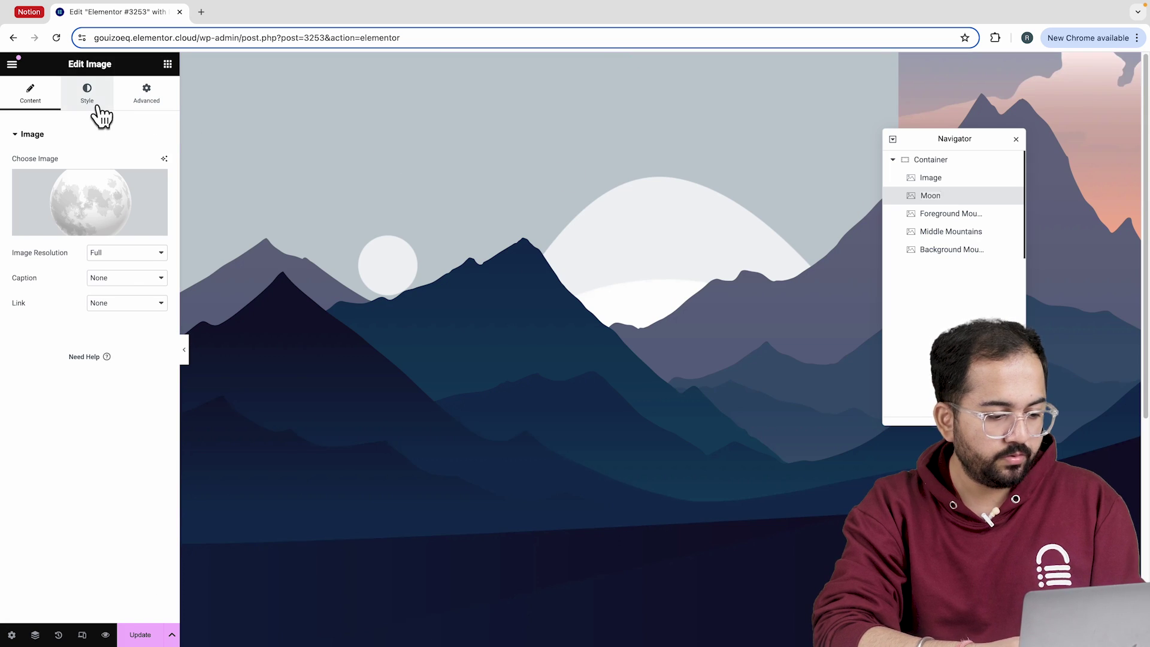
# Set the Moon image's resolution to Medium - 300 x 300.
pyautogui.click(90, 98)
pyautogui.click(42, 100)
pyautogui.click(114, 253)
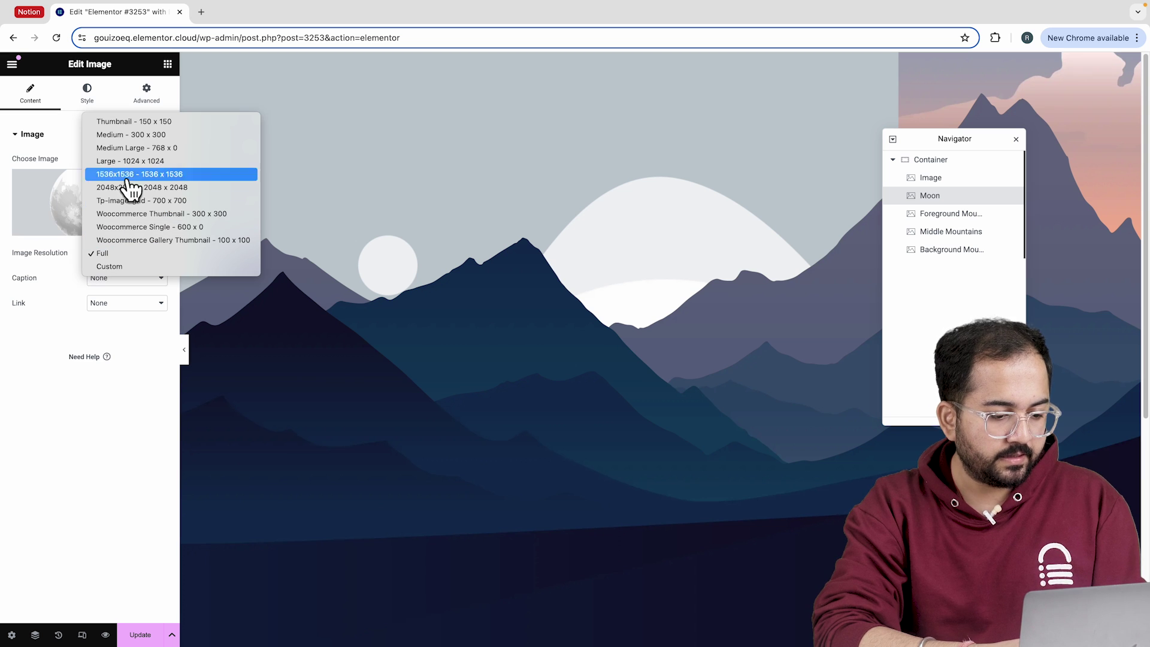
pyautogui.click(132, 136)
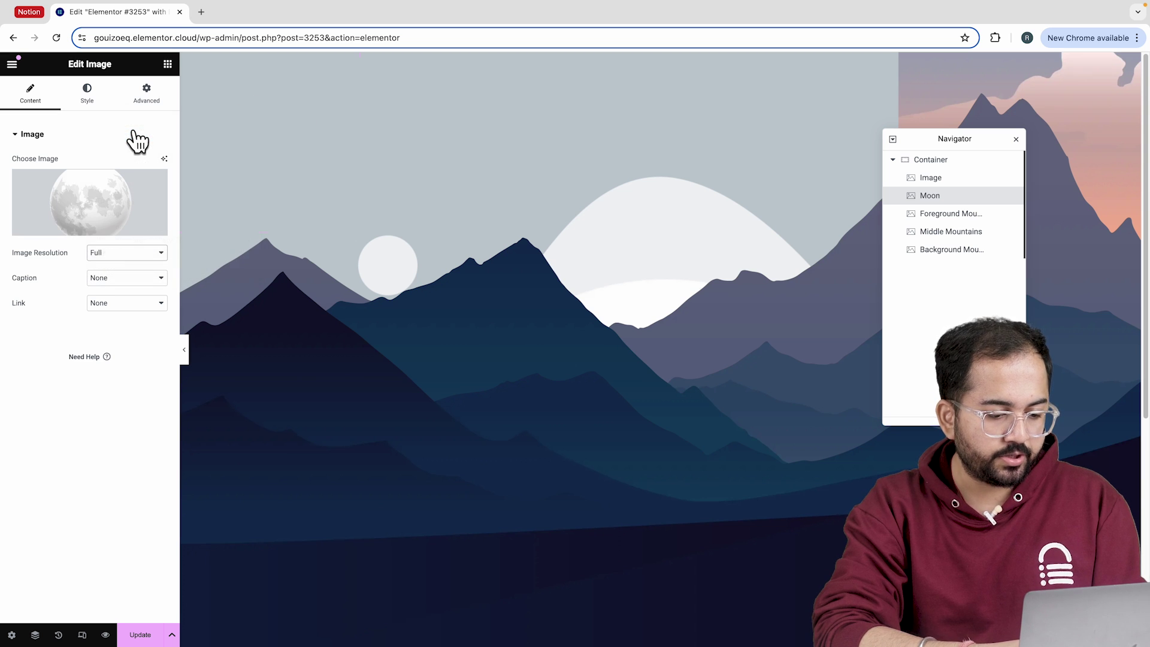
# Position the Moon image with a horizontal offset of 1000 px and a vertical offset of 110 px.
pyautogui.click(109, 109)
pyautogui.click(135, 111)
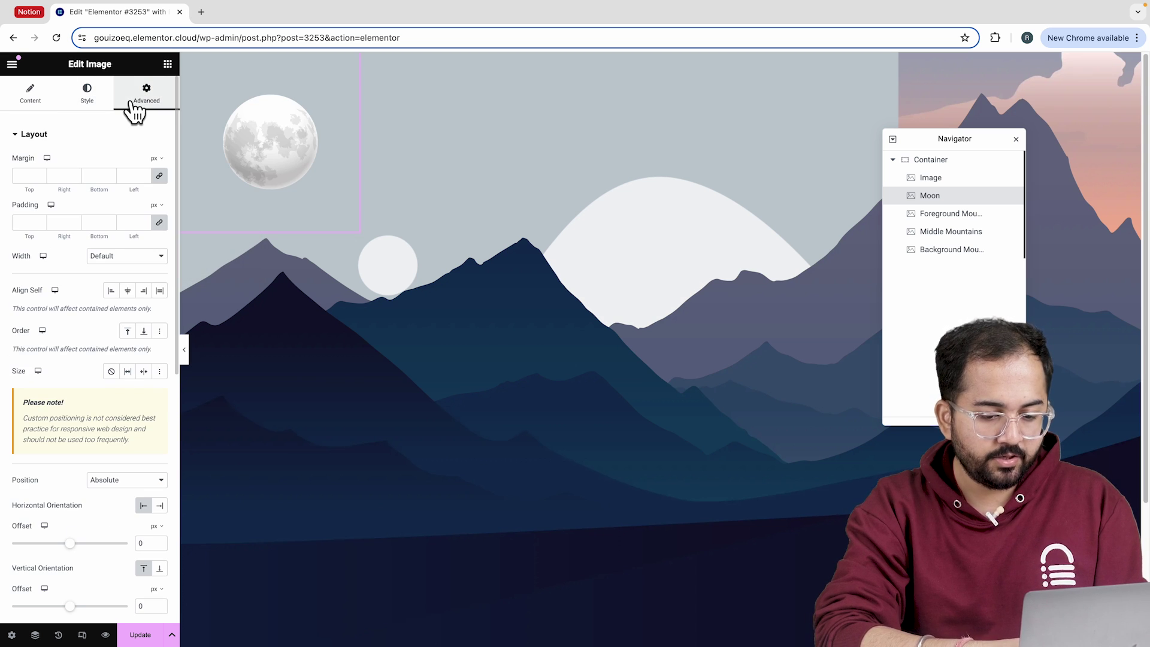
pyautogui.scroll(-3, 117, 320)
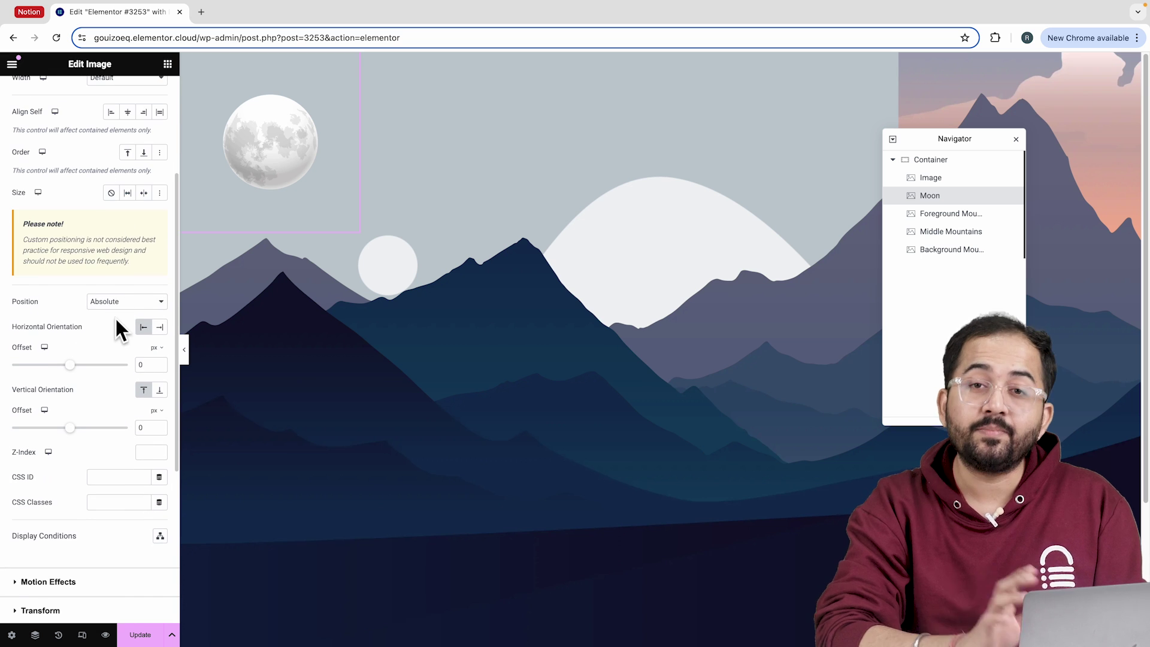
pyautogui.moveTo(71, 367); pyautogui.dragTo(146, 371)
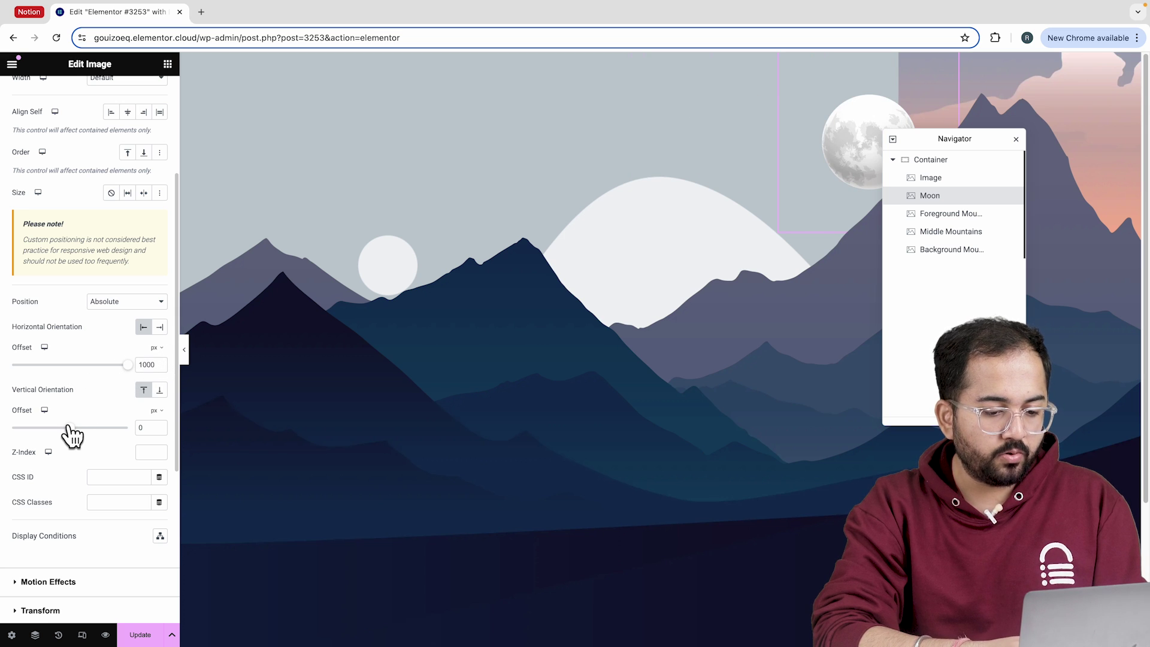
pyautogui.moveTo(70, 430); pyautogui.dragTo(76, 429)
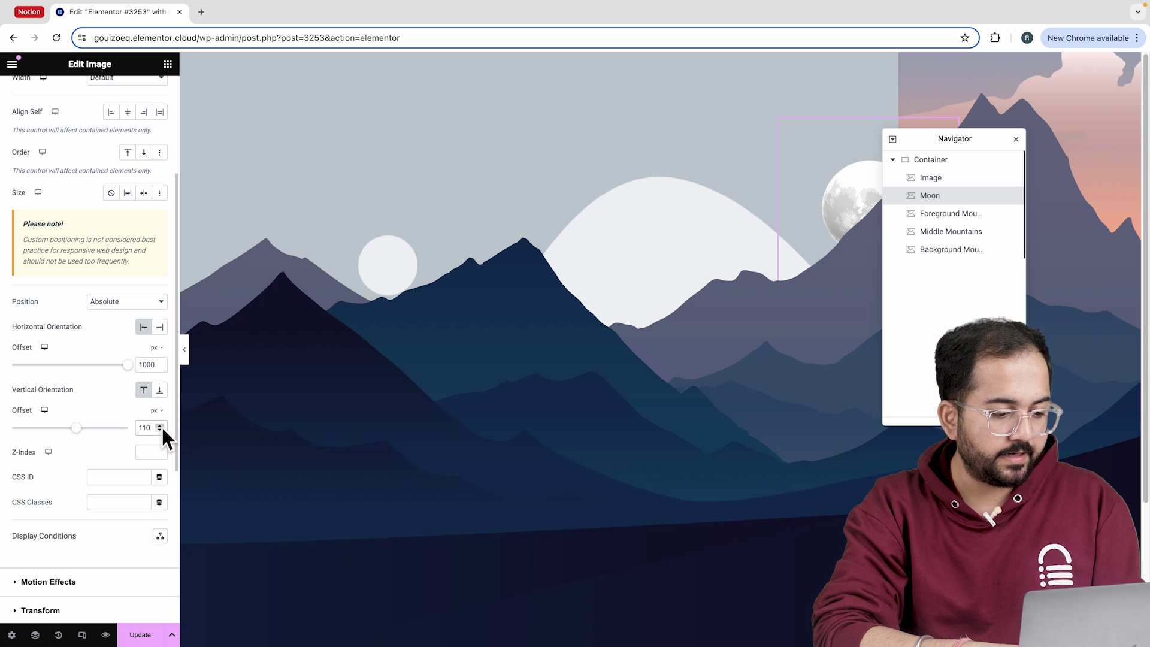
# Enable scrolling effects on the Moon image and add an upward vertical scroll at speed 4 with a 50% to 100% viewport.
pyautogui.click(144, 581)
pyautogui.click(154, 189)
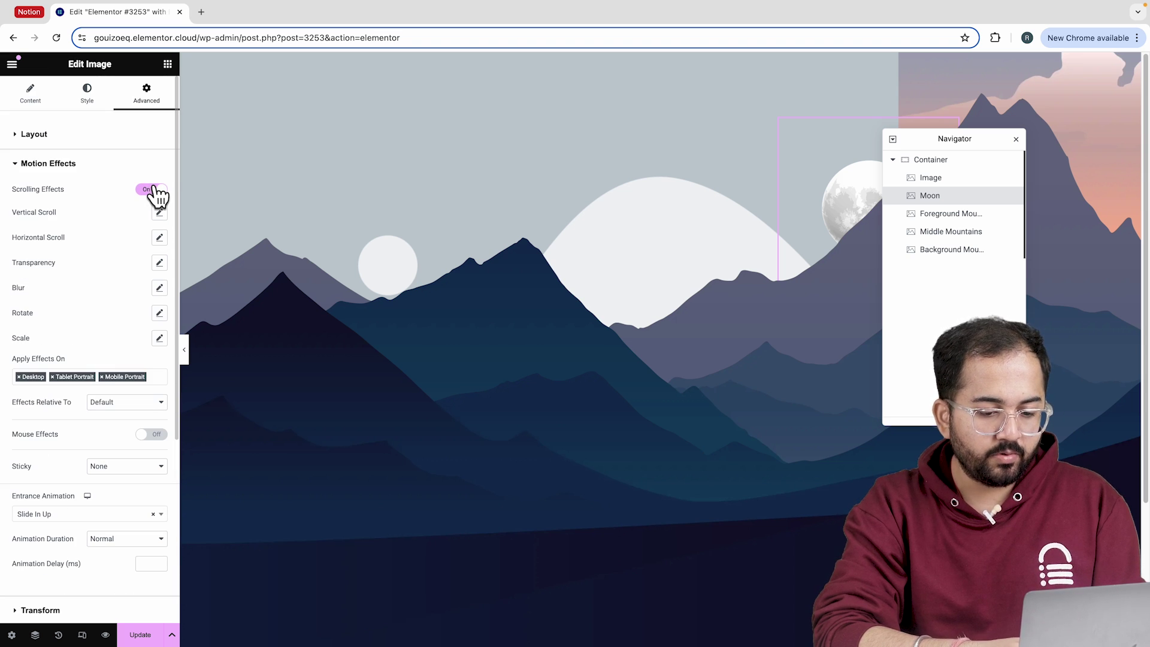
pyautogui.click(160, 213)
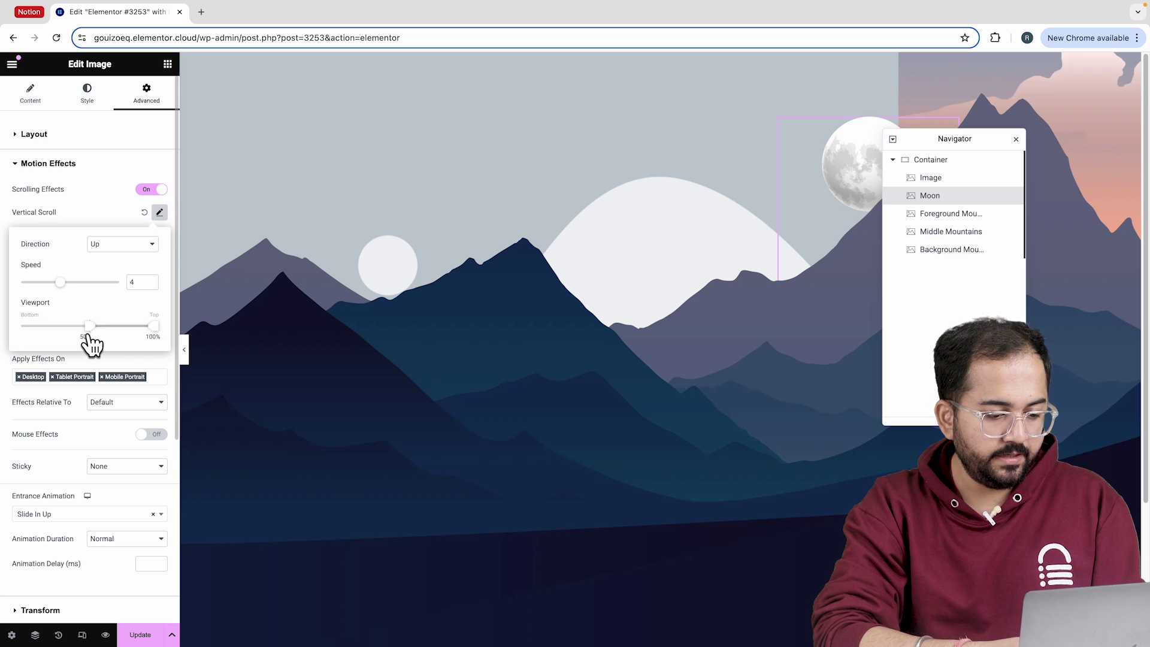
pyautogui.click(115, 218)
# Add a horizontal scroll To Left to the Moon at speed about 3.1 with a 50% to 100% viewport, and unlink its margin values.
pyautogui.click(160, 237)
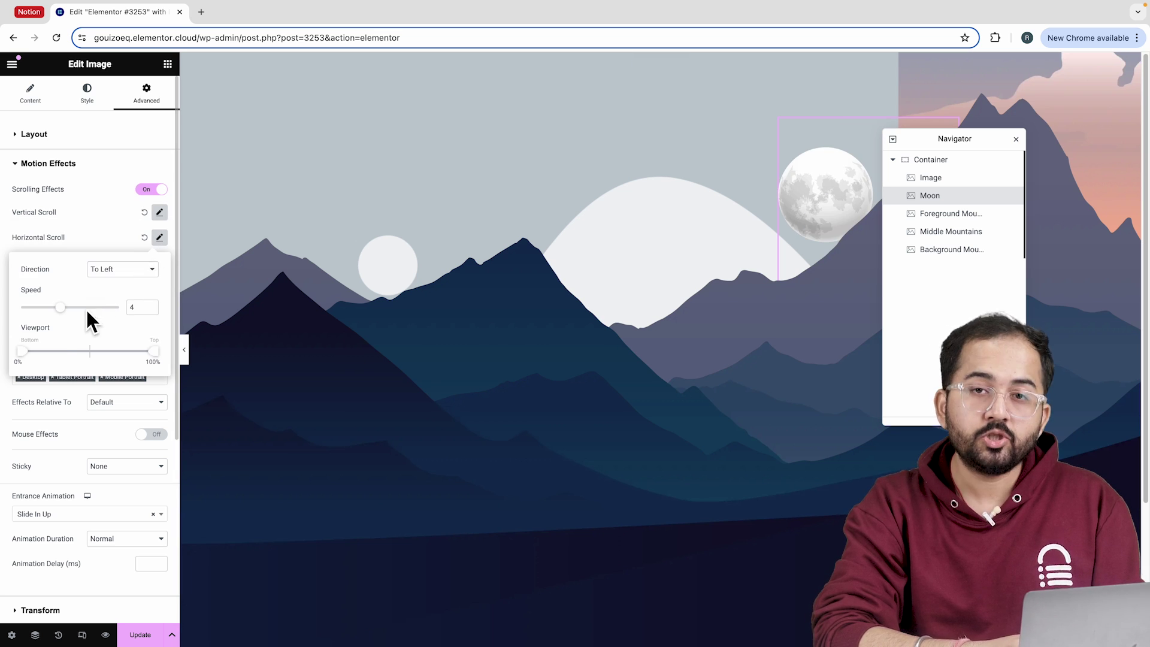
pyautogui.moveTo(30, 352); pyautogui.dragTo(60, 359)
pyautogui.moveTo(60, 307); pyautogui.dragTo(51, 308)
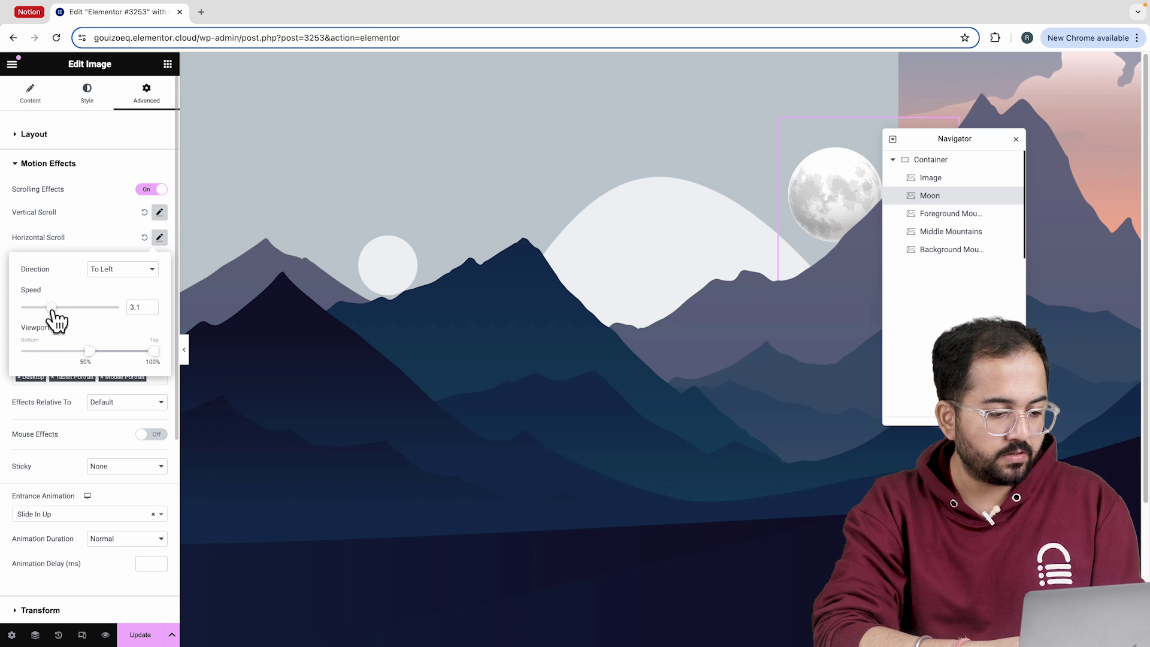
pyautogui.click(63, 139)
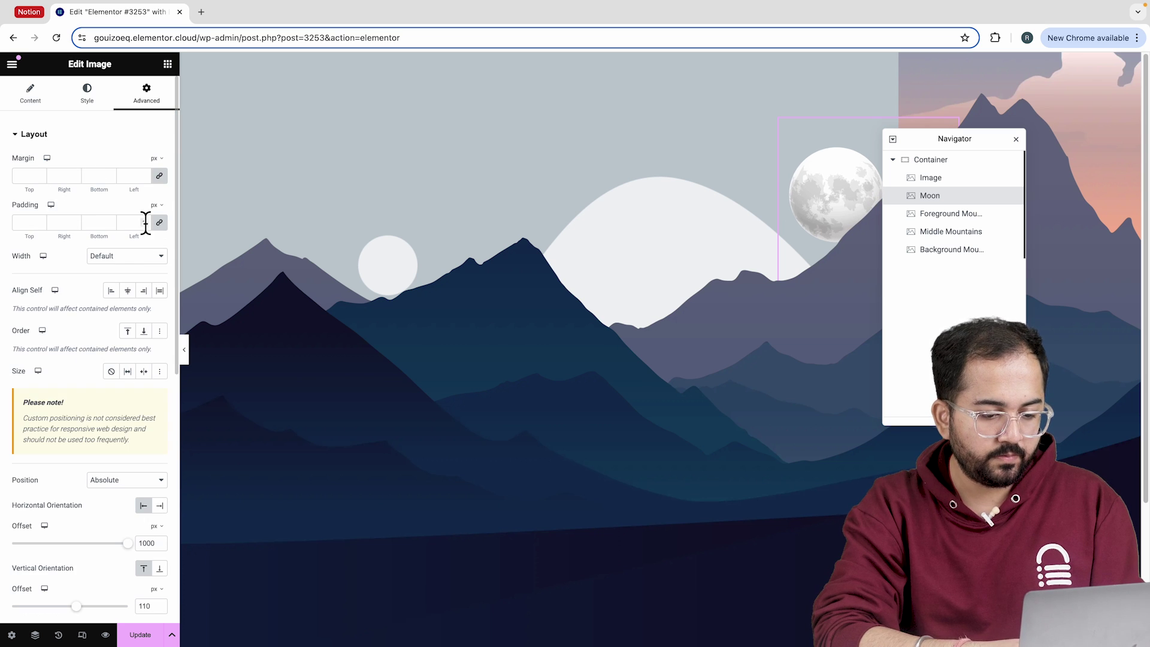
pyautogui.click(159, 176)
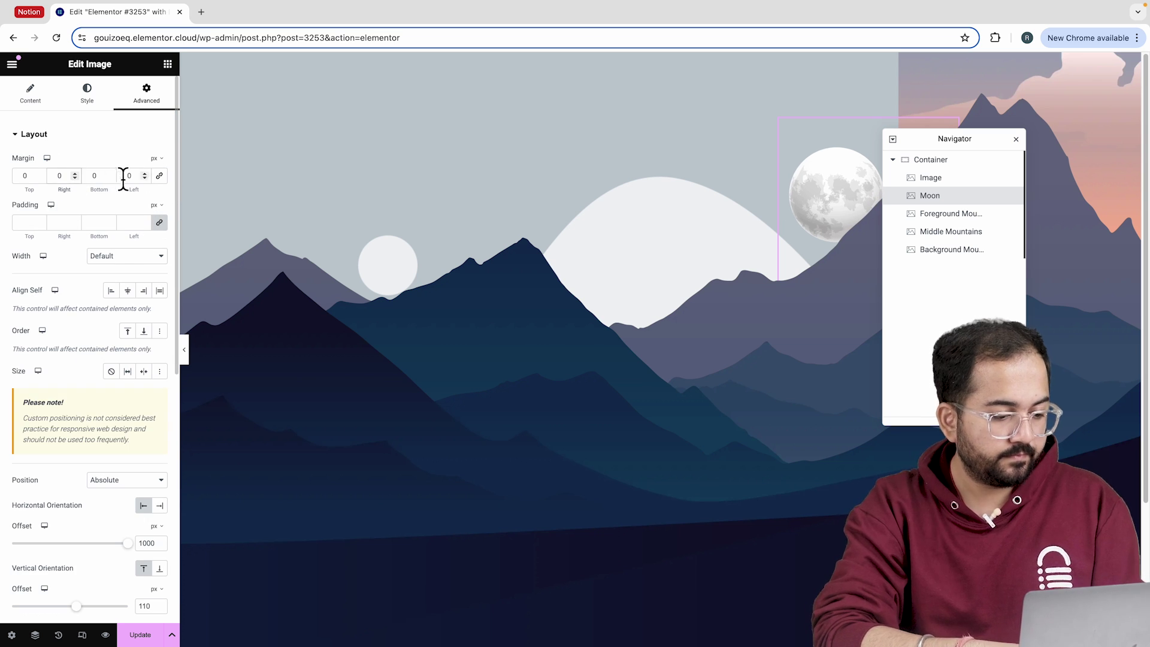
# Set the first image widget to the dark pine tree silhouette picture from the media library.
pyautogui.click(928, 177)
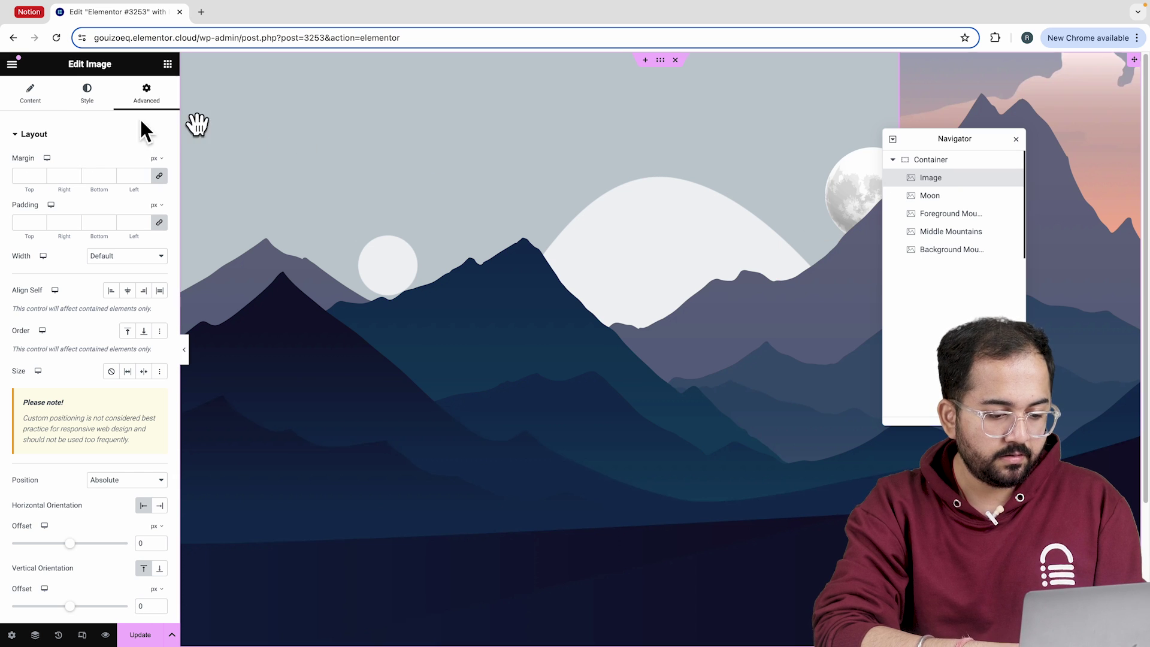
pyautogui.click(30, 94)
pyautogui.click(89, 182)
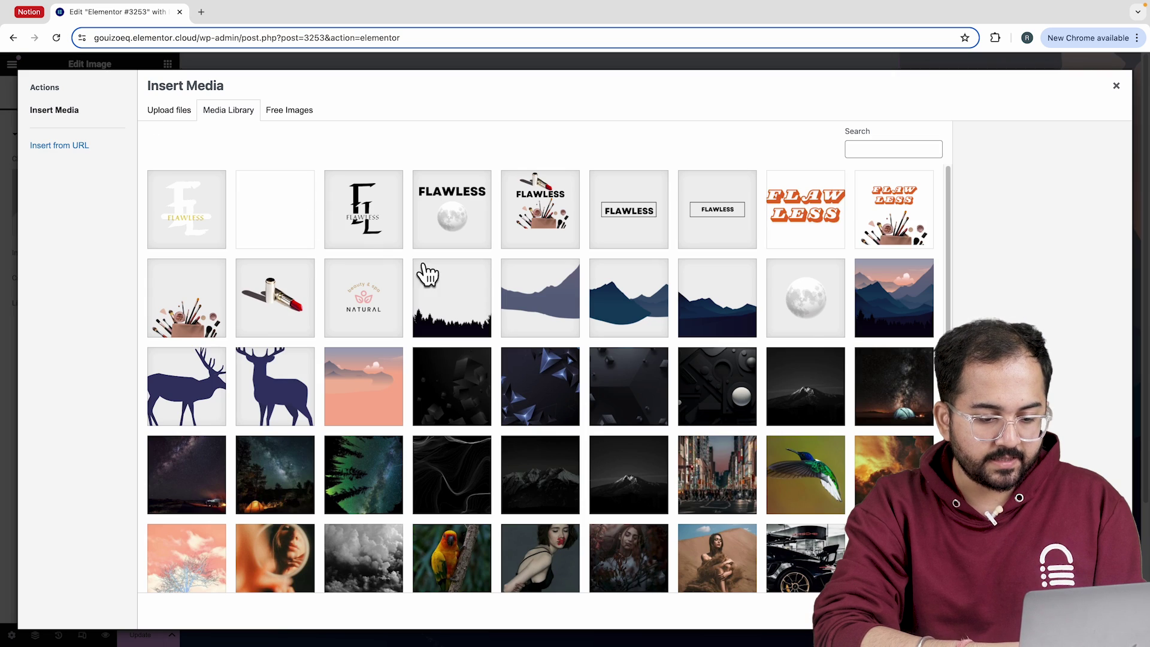
pyautogui.click(423, 266)
pyautogui.click(1089, 610)
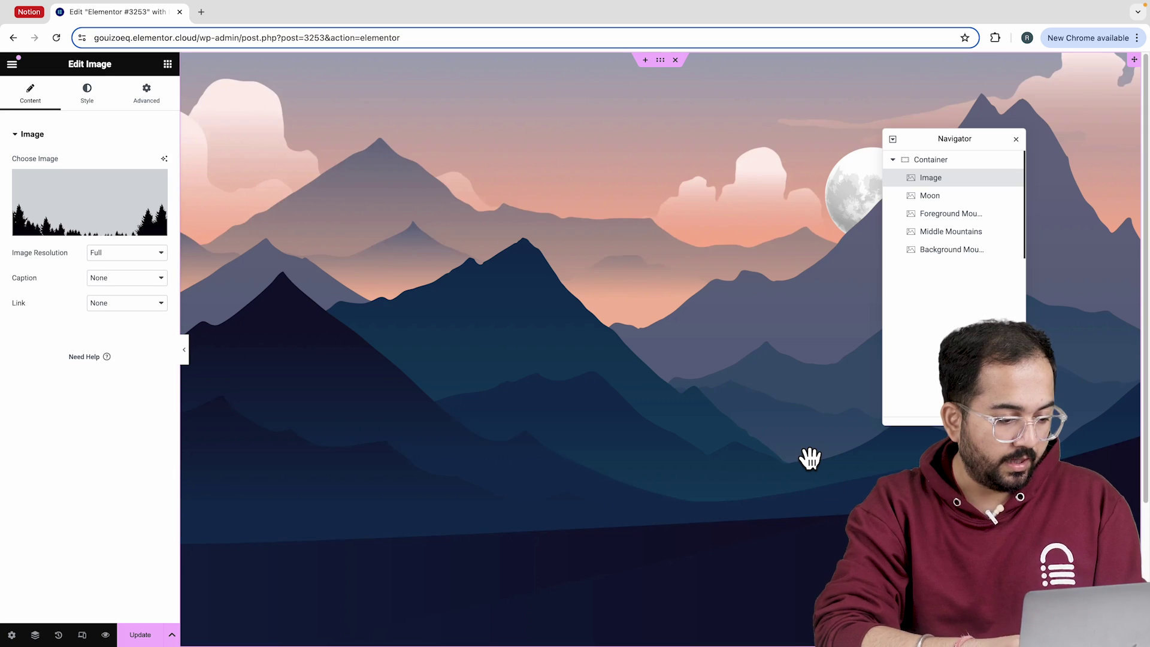
# Set the pine tree image's z-index to 5.
pyautogui.click(146, 95)
pyautogui.click(44, 146)
pyautogui.scroll(-5, 116, 333)
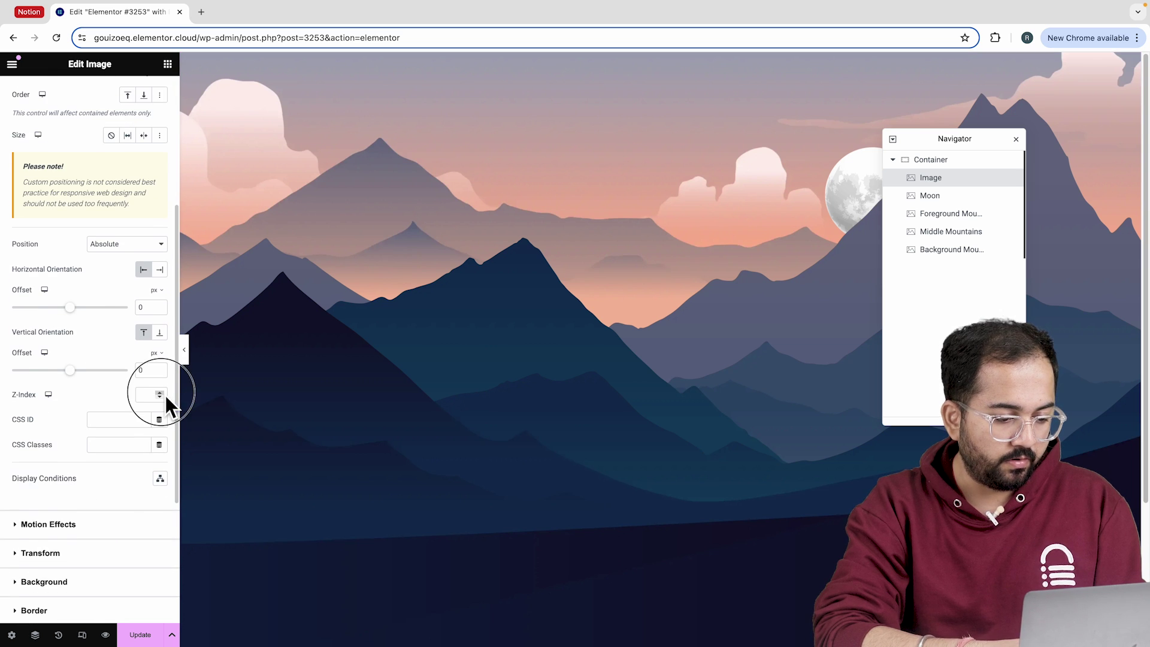
pyautogui.click(155, 396)
pyautogui.write('5')
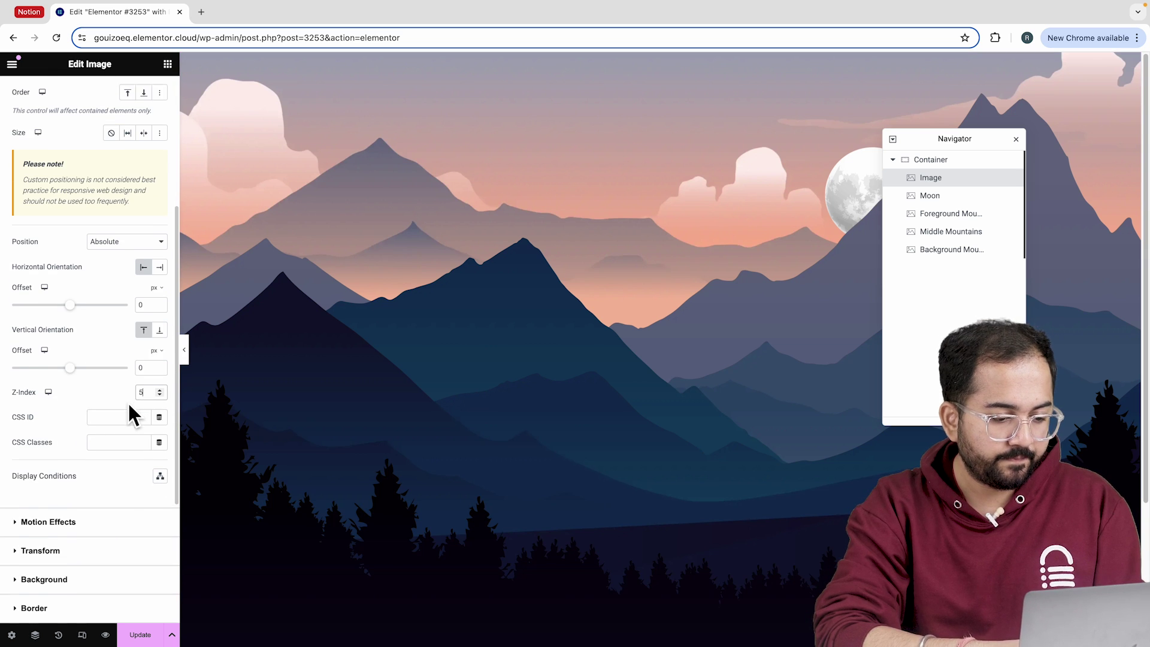
# Give the pine tree image a Slide In Up entrance animation and make it sticky to the top.
pyautogui.scroll(-2, 114, 419)
pyautogui.click(89, 462)
pyautogui.click(102, 299)
pyautogui.scroll(-6, 93, 367)
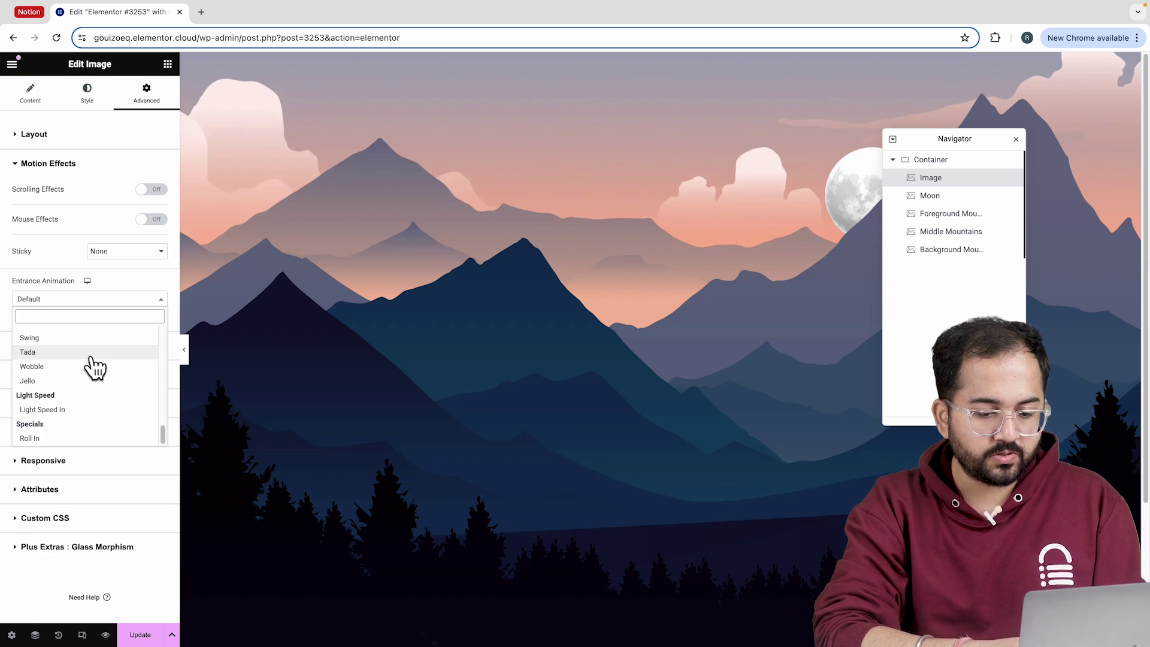
pyautogui.click(76, 422)
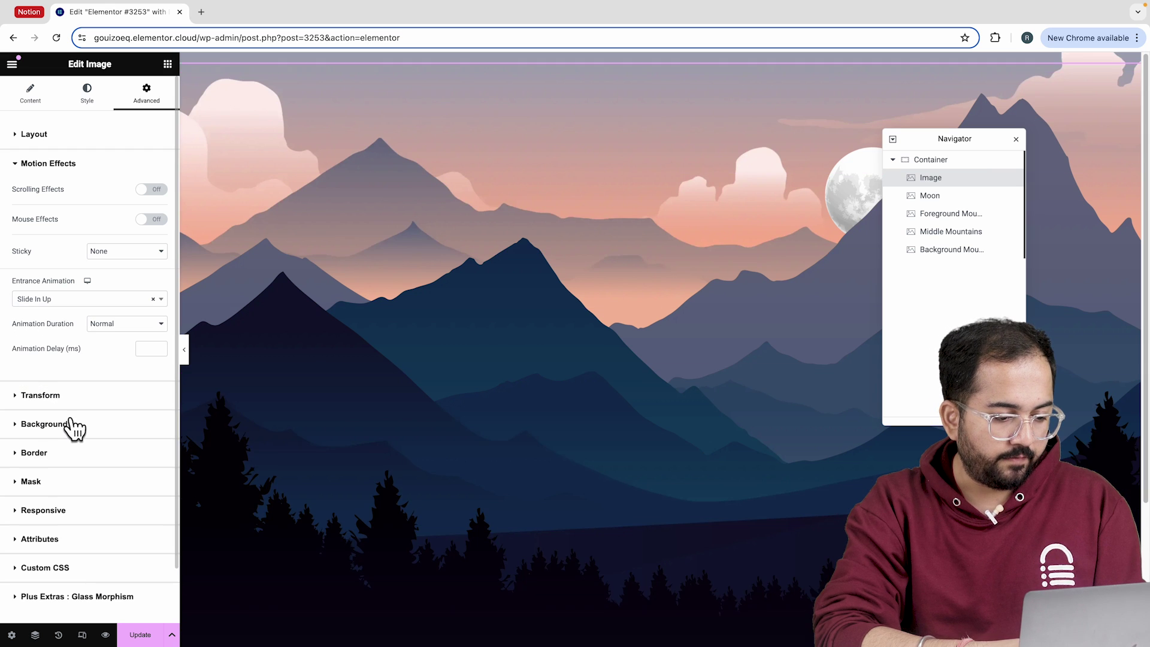
pyautogui.click(123, 253)
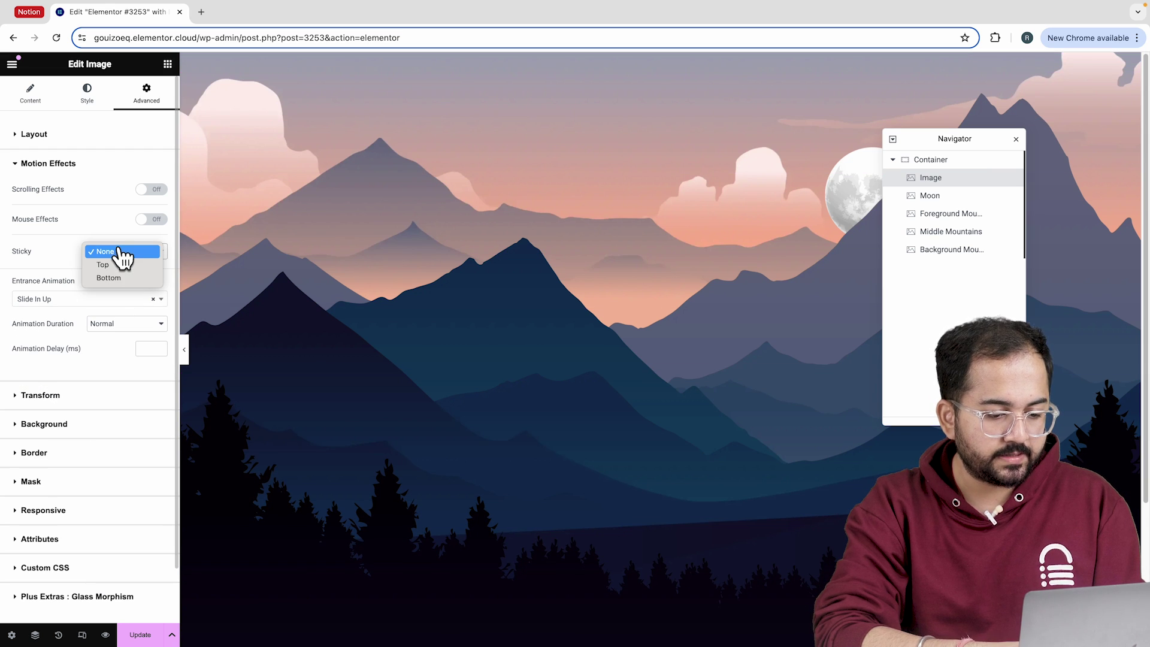
pyautogui.click(108, 264)
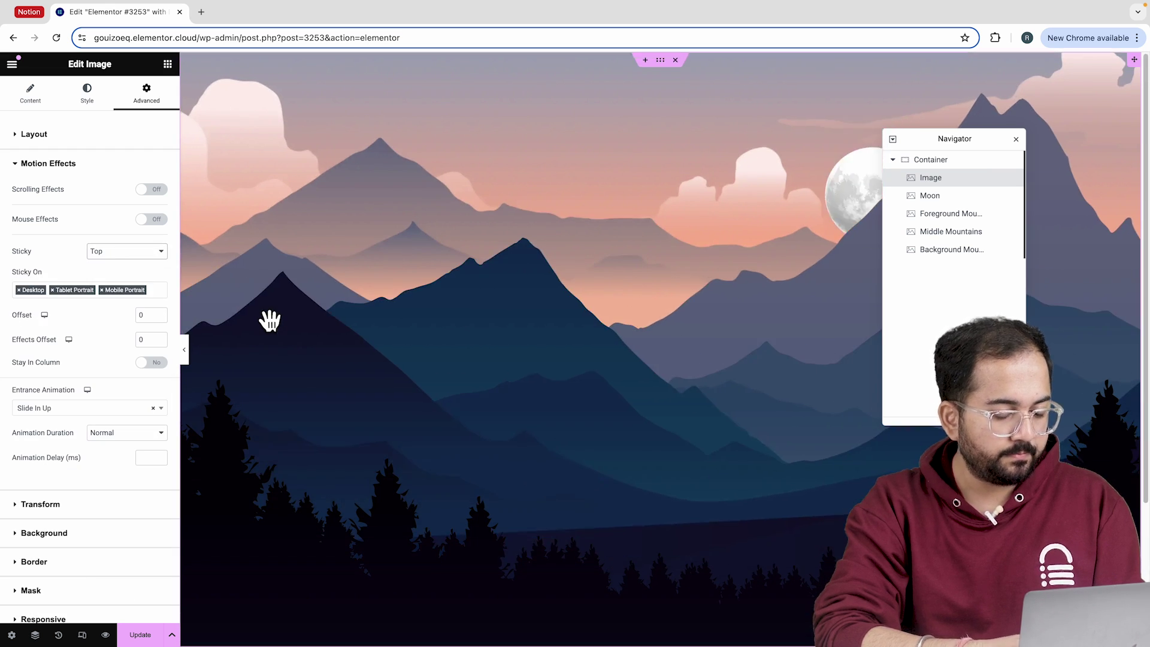
# Enable scrolling effects on the pine tree image with an upward vertical scroll at speed 4.
pyautogui.click(152, 189)
pyautogui.click(159, 213)
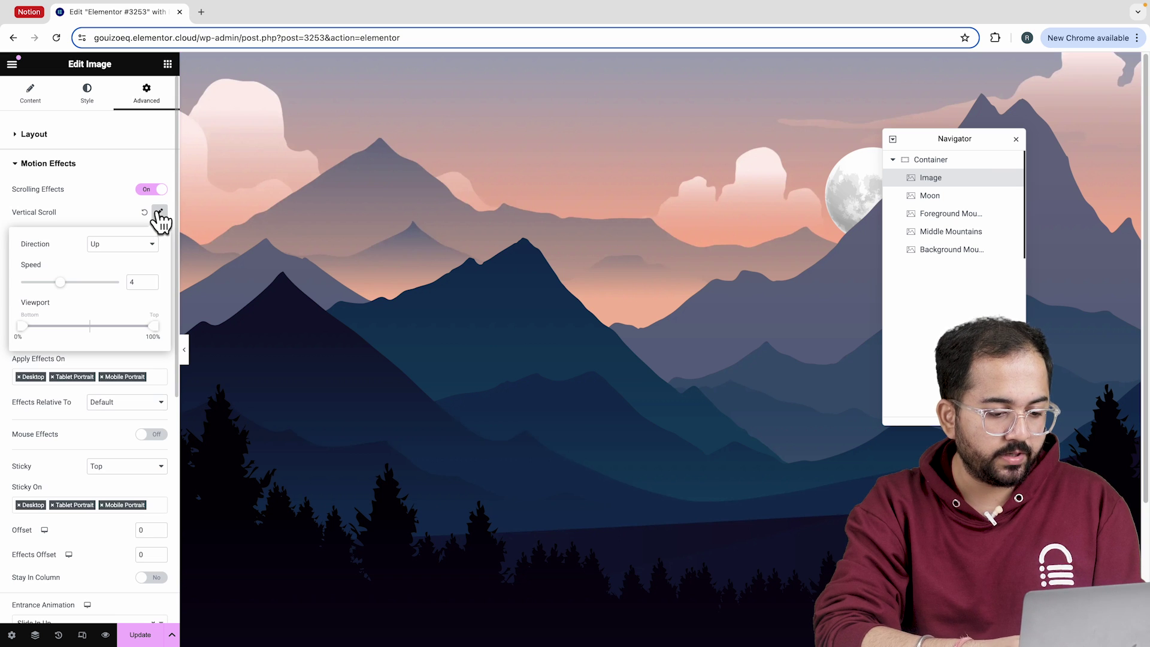
pyautogui.scroll(-3, 215, 354)
pyautogui.scroll(3, 216, 355)
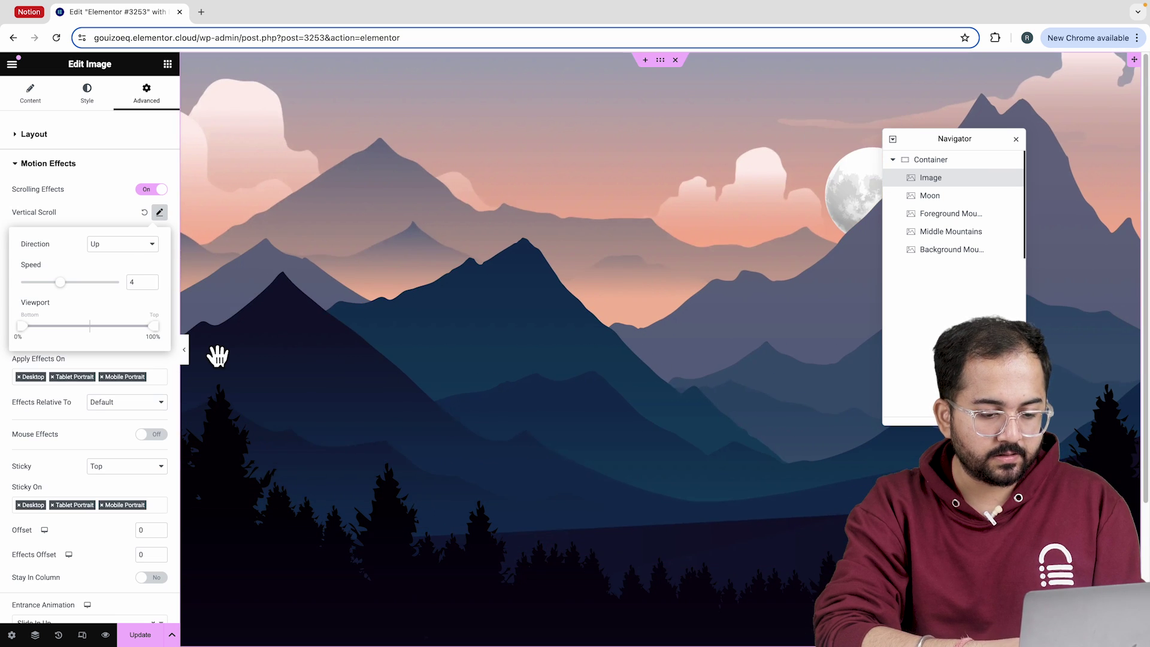
pyautogui.scroll(-3, 217, 355)
pyautogui.scroll(5, 218, 356)
# Make the pine tree image's effects relative to the entire page and add a blur scrolling effect.
pyautogui.click(144, 402)
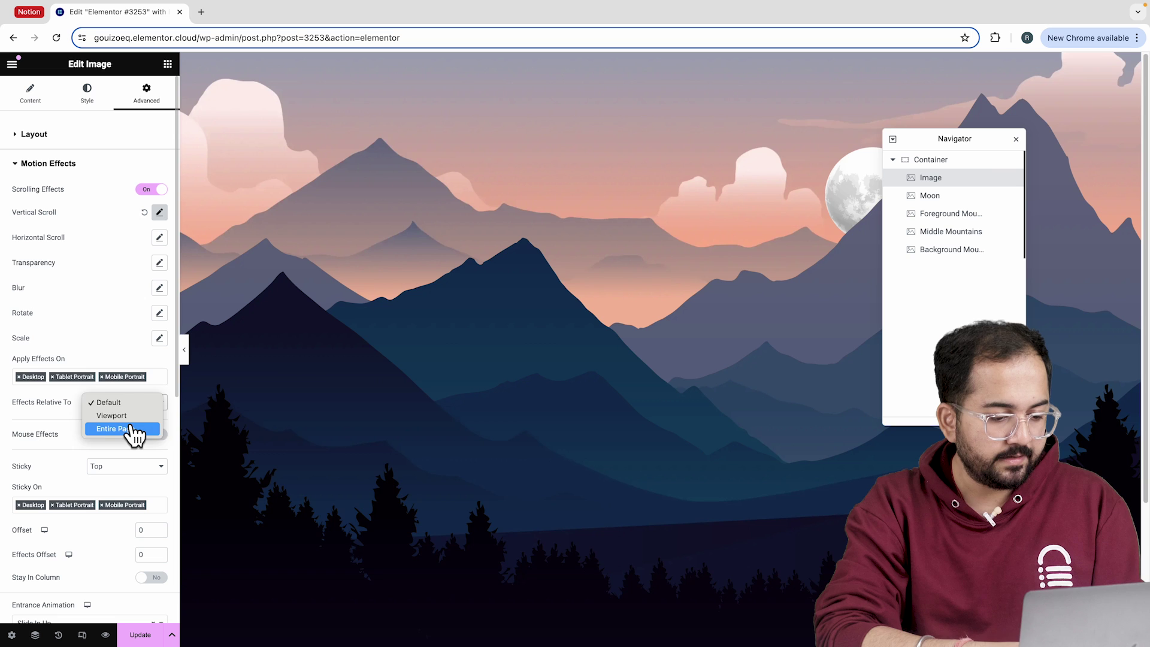
pyautogui.click(134, 429)
pyautogui.click(159, 289)
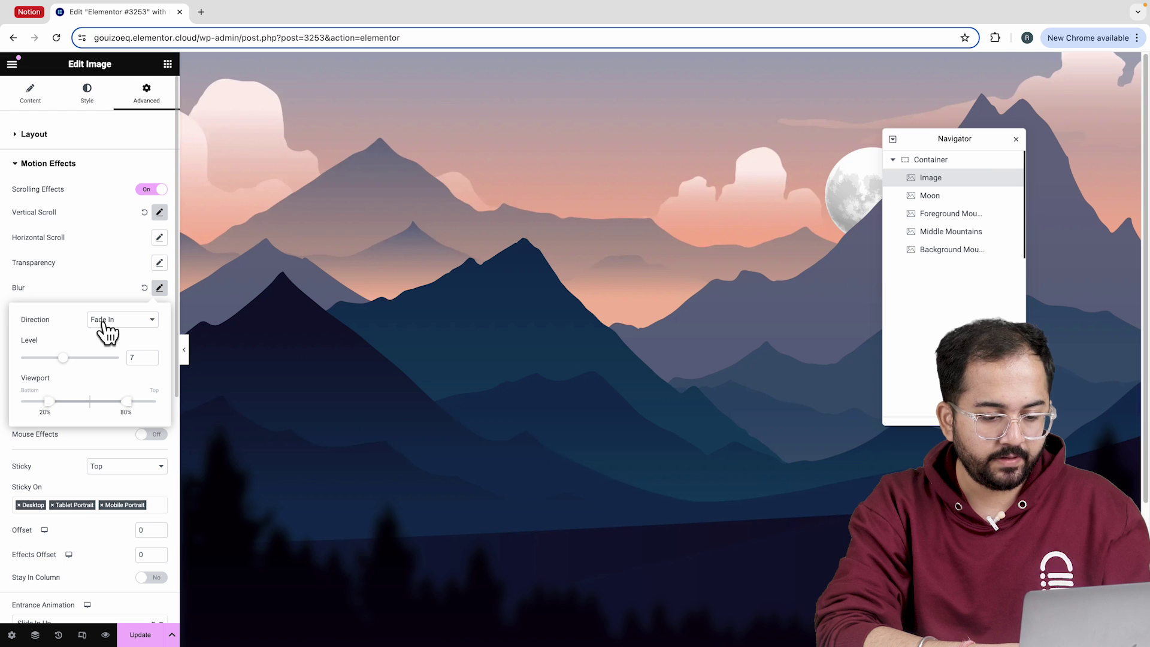
# Add a heading widget to the container above the images with the title "It's the climb" and the HTML tag H1.
pyautogui.click(169, 65)
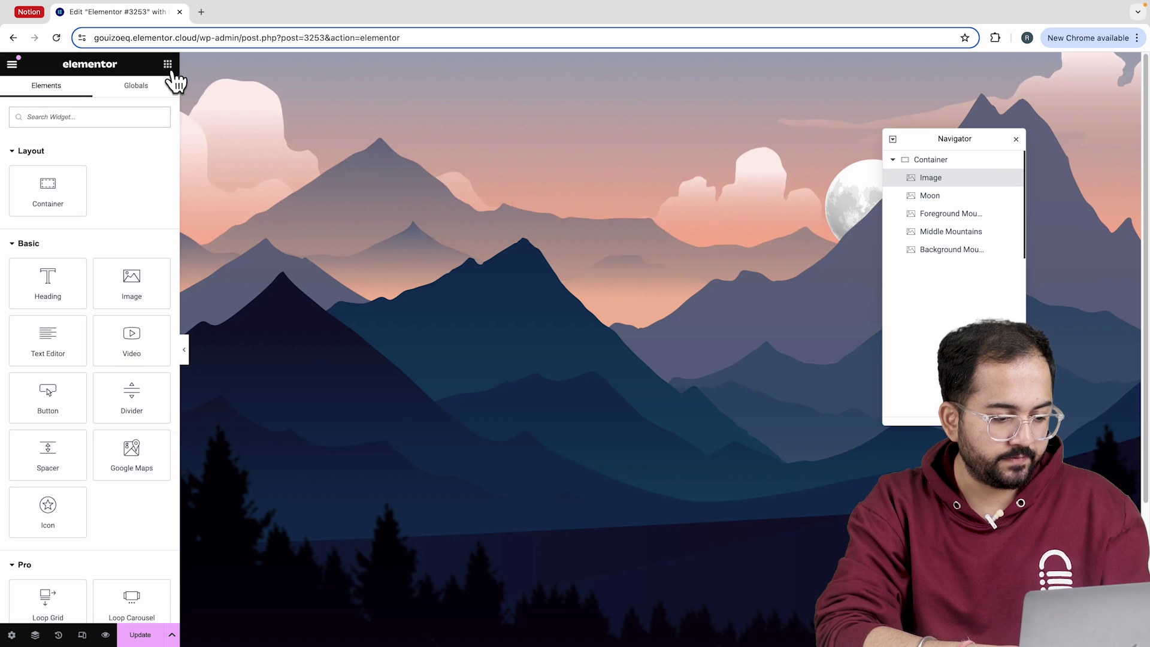
pyautogui.moveTo(48, 281); pyautogui.dragTo(414, 301)
pyautogui.tripleClick(115, 193)
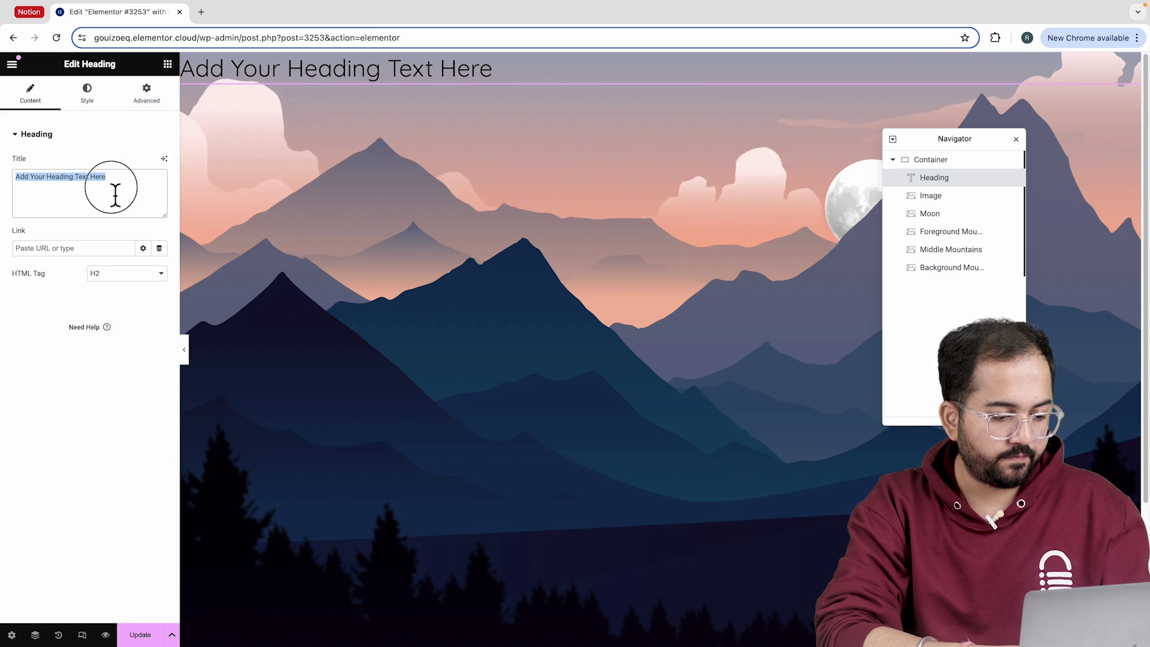
pyautogui.write("It's the climb")
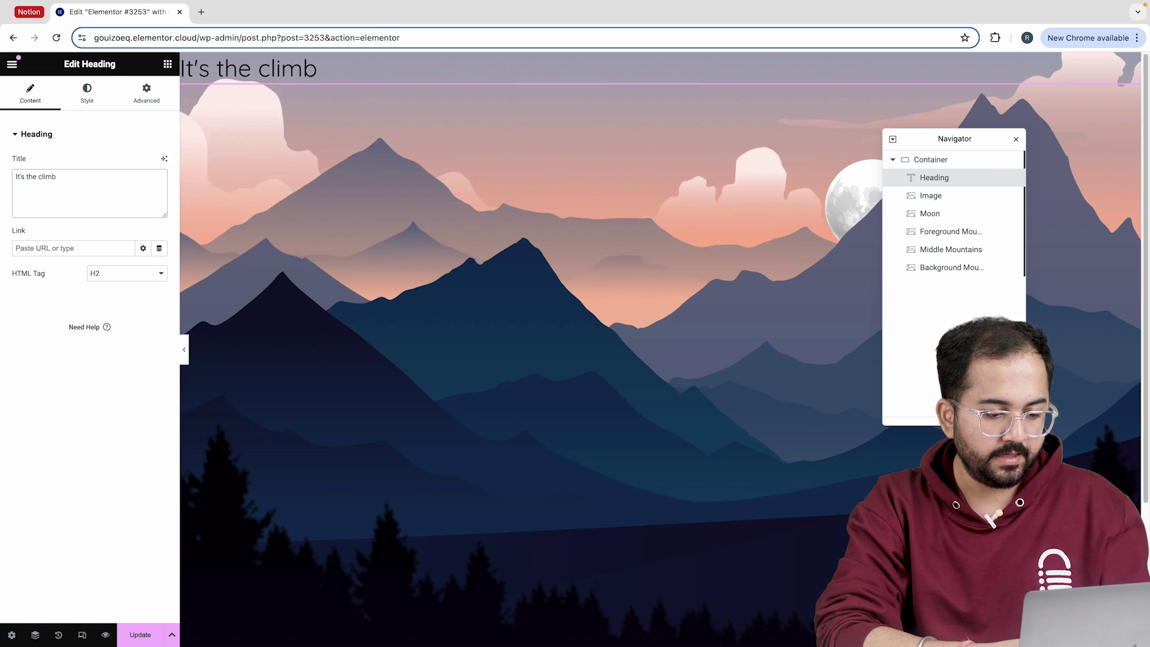
pyautogui.click(128, 276)
pyautogui.click(120, 269)
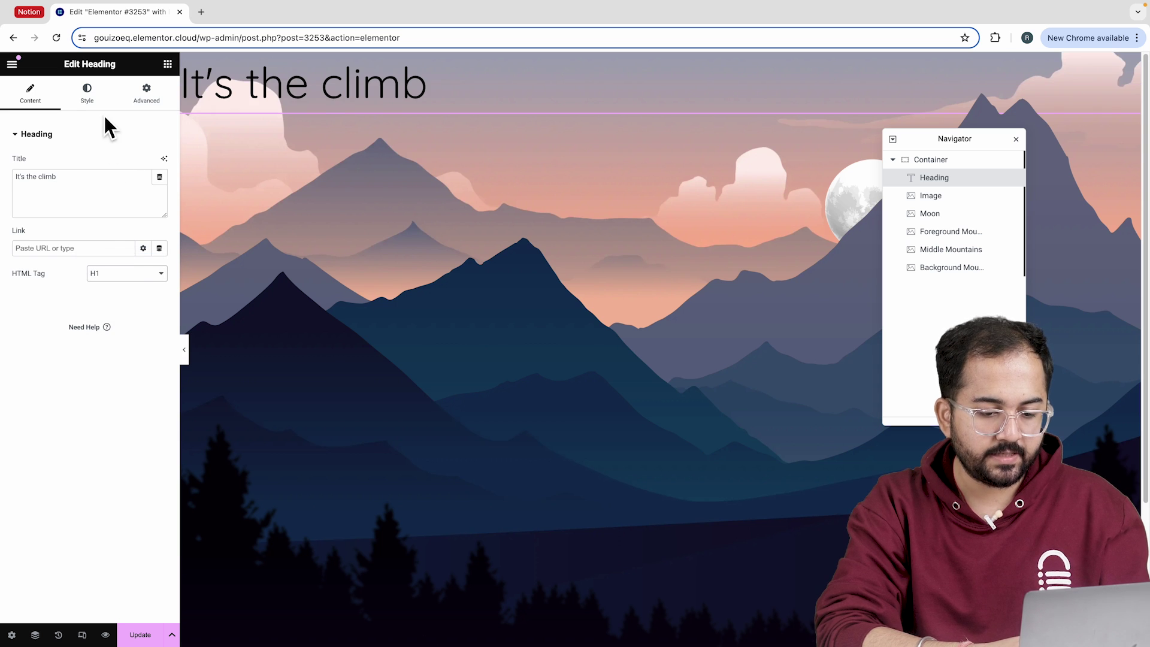
# Center the heading's text and open its typography settings.
pyautogui.click(88, 99)
pyautogui.click(127, 163)
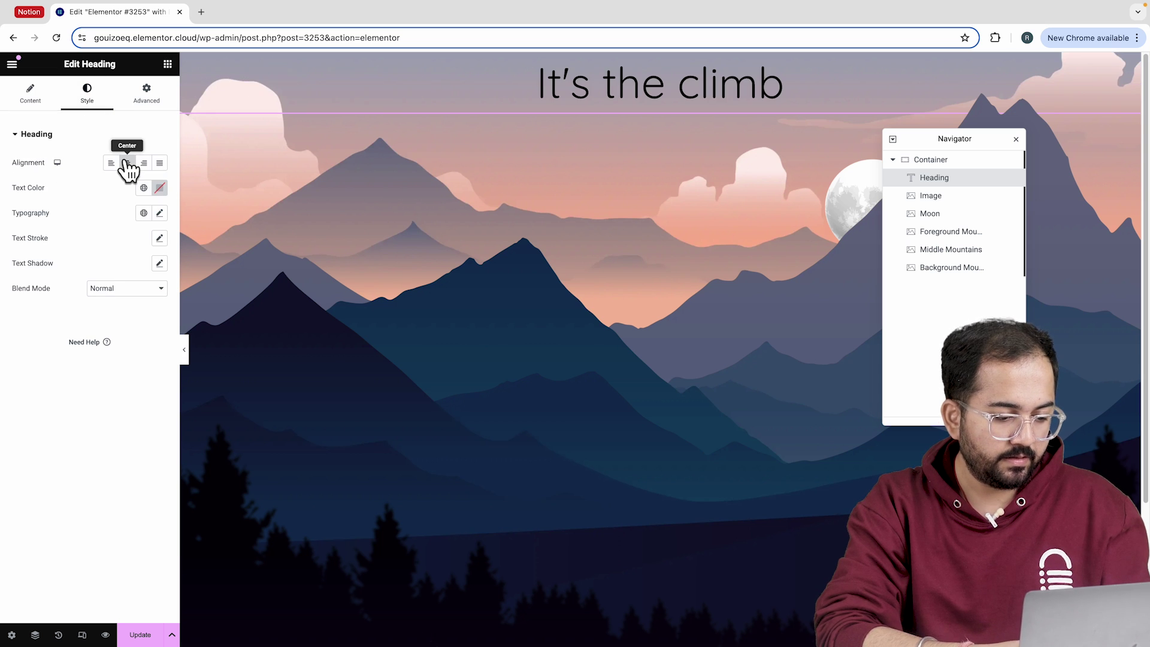
pyautogui.click(159, 212)
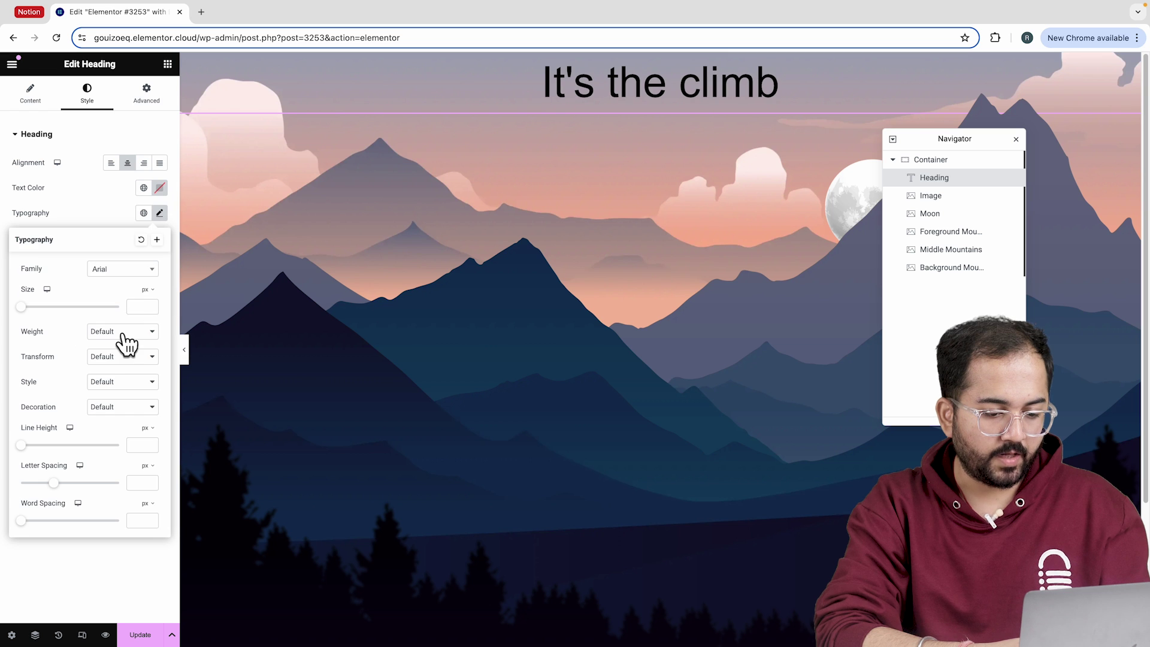
# Try the Tahoma font family on the heading and return to Arial.
pyautogui.click(126, 269)
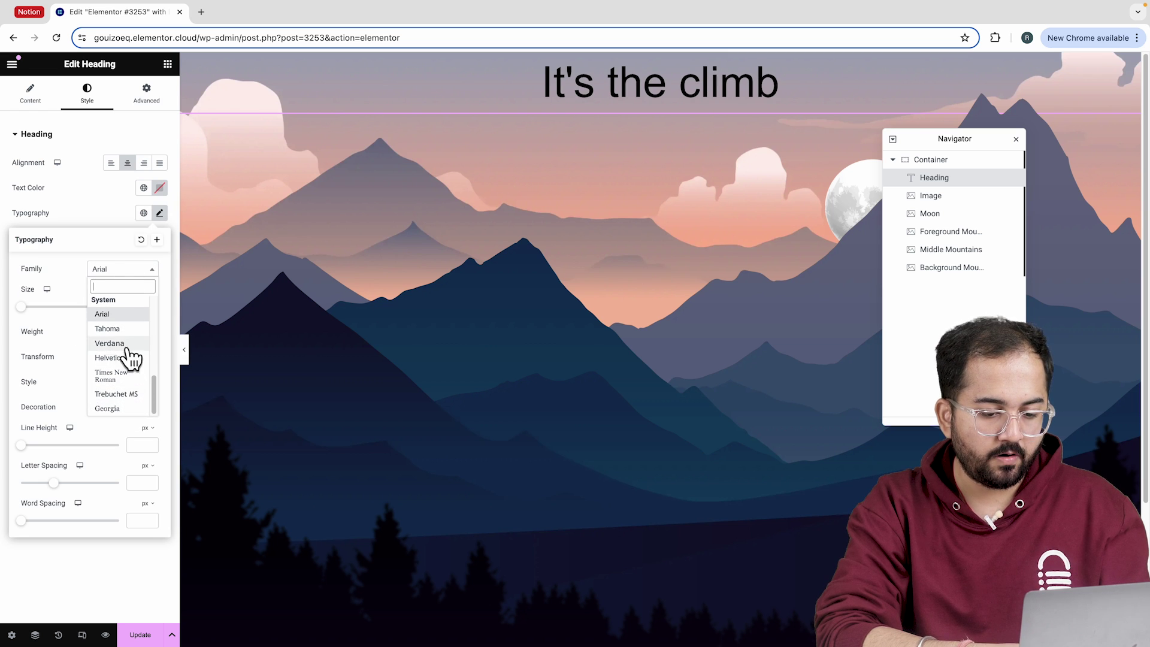
pyautogui.click(129, 349)
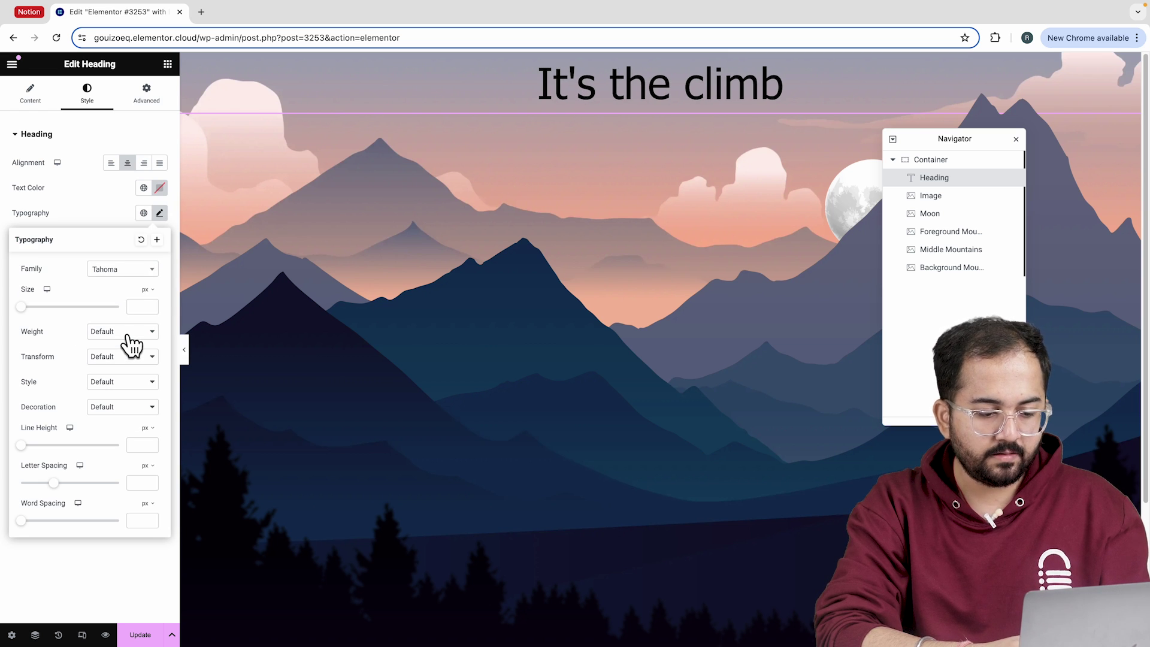
pyautogui.click(123, 272)
pyautogui.click(118, 312)
# Set the heading's font weight to 900 (Black) and its text transform to uppercase.
pyautogui.click(158, 213)
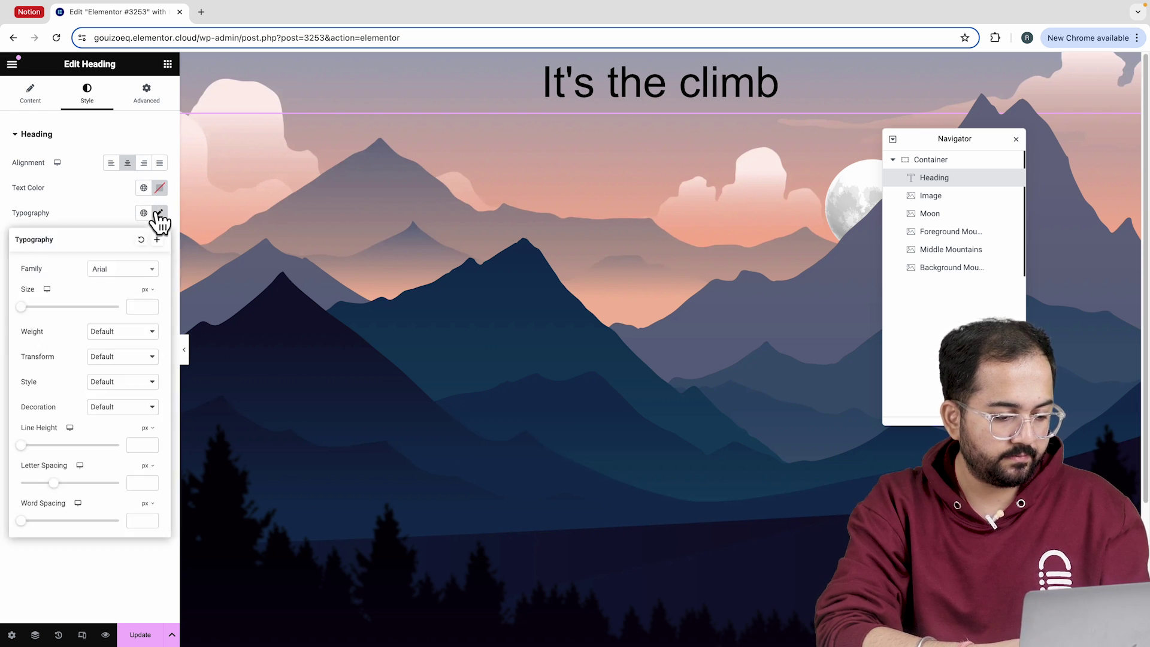
pyautogui.click(146, 337)
pyautogui.click(140, 315)
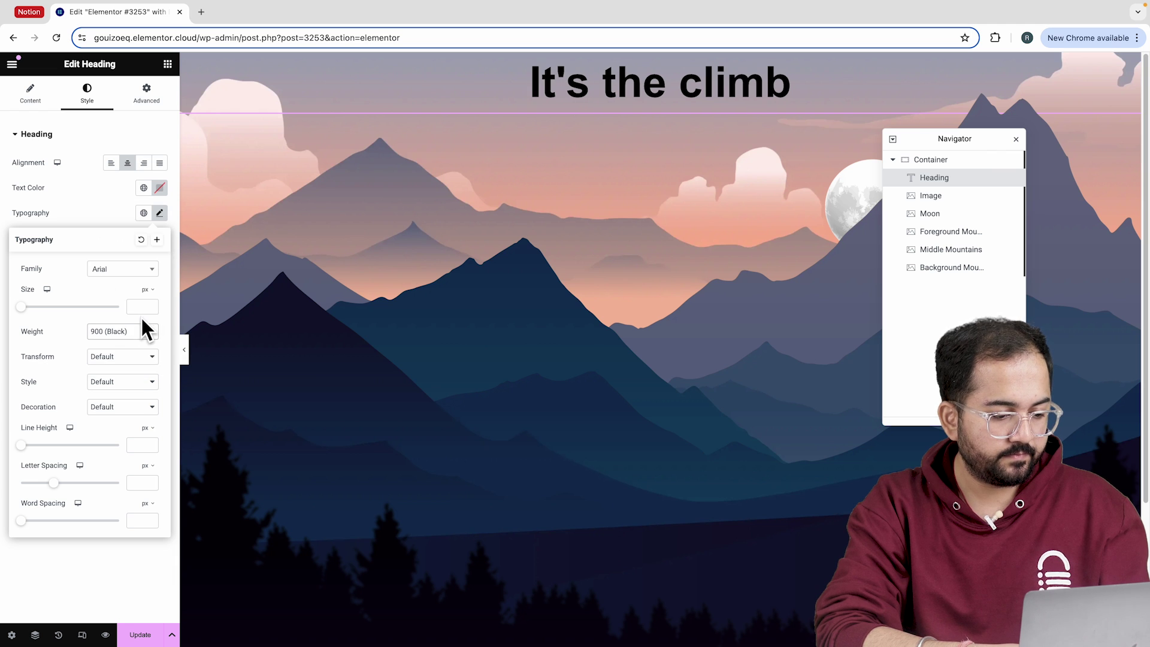
pyautogui.click(144, 363)
pyautogui.click(142, 374)
# Set the heading's text color to white.
pyautogui.click(159, 187)
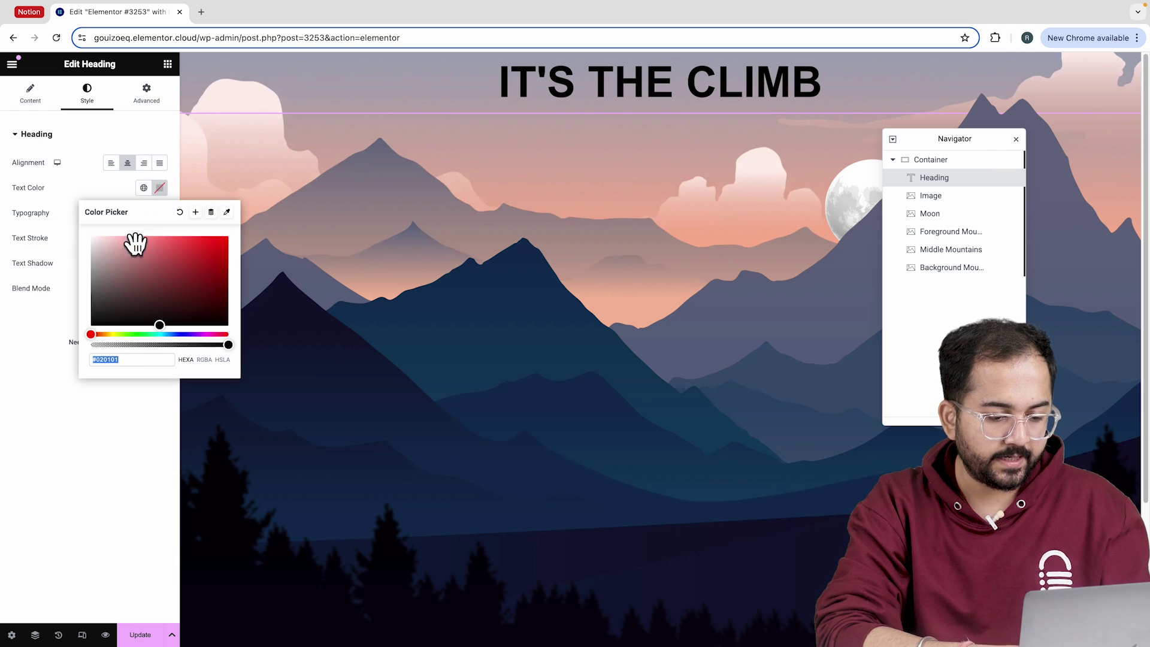
pyautogui.moveTo(135, 243); pyautogui.dragTo(53, 217)
pyautogui.click(87, 187)
# Position the heading absolutely with a horizontal offset of 500 px and a bottom vertical orientation.
pyautogui.click(146, 94)
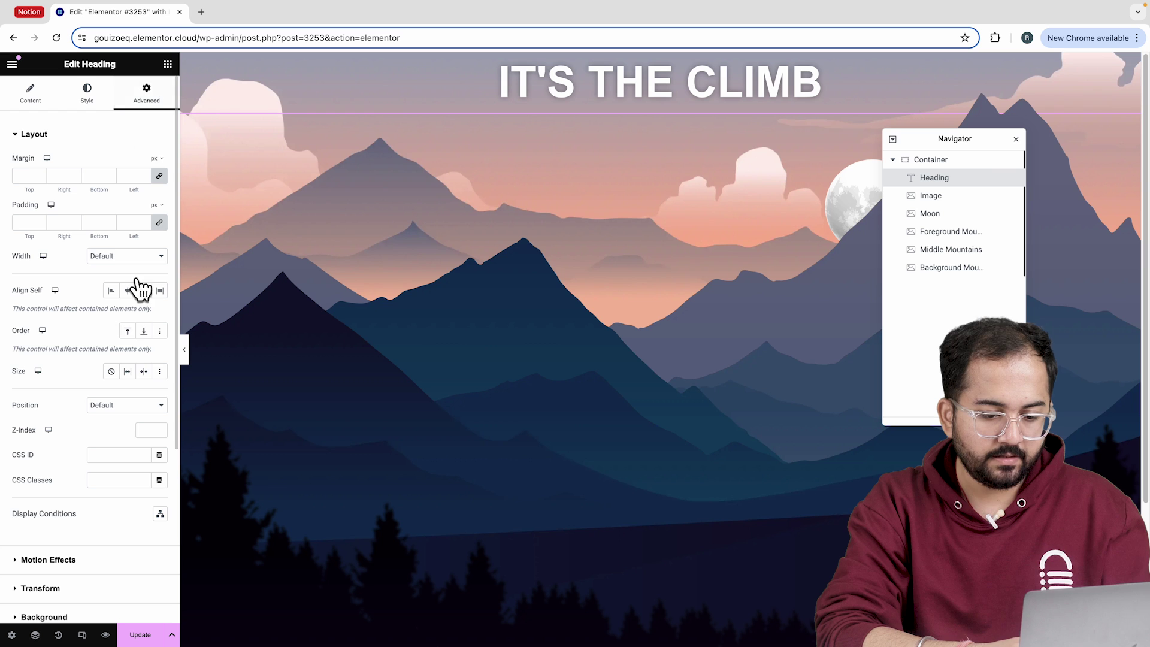
pyautogui.scroll(-2, 133, 334)
pyautogui.click(126, 345)
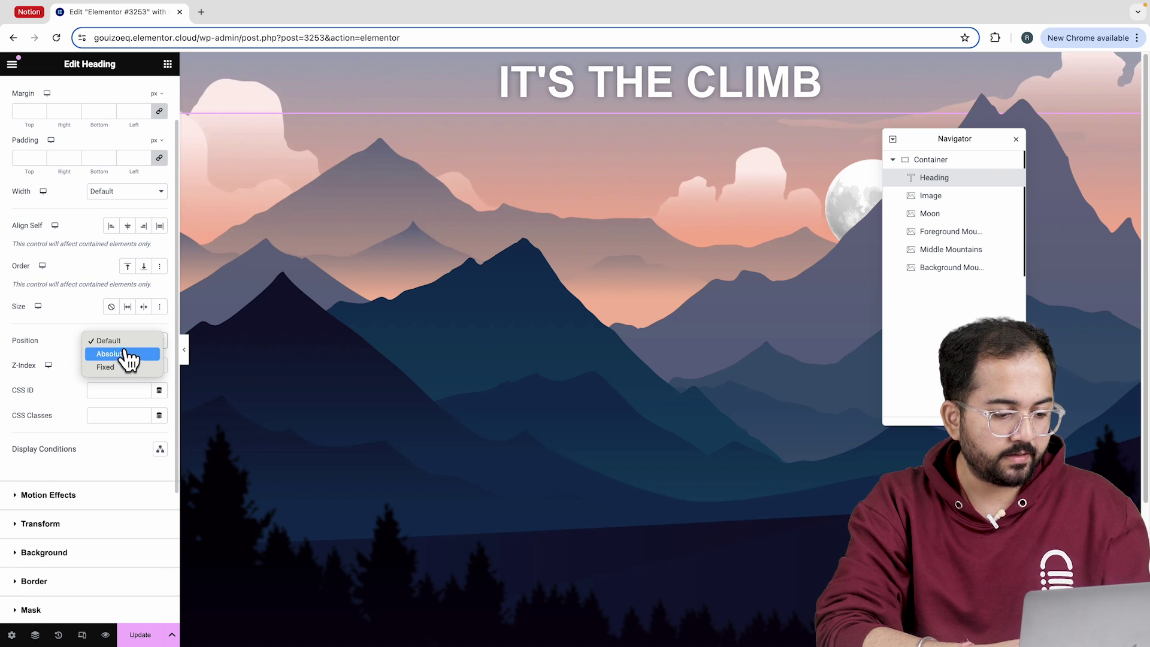
pyautogui.click(113, 354)
pyautogui.scroll(-5, 130, 364)
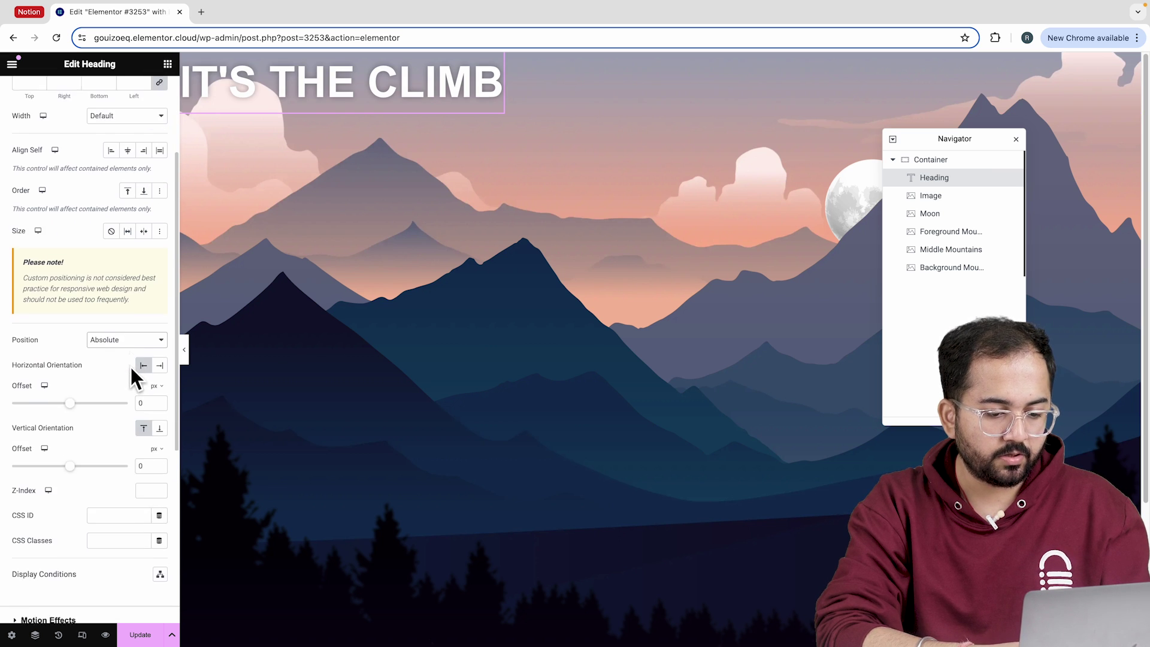
pyautogui.moveTo(73, 328); pyautogui.dragTo(95, 368)
pyautogui.click(159, 352)
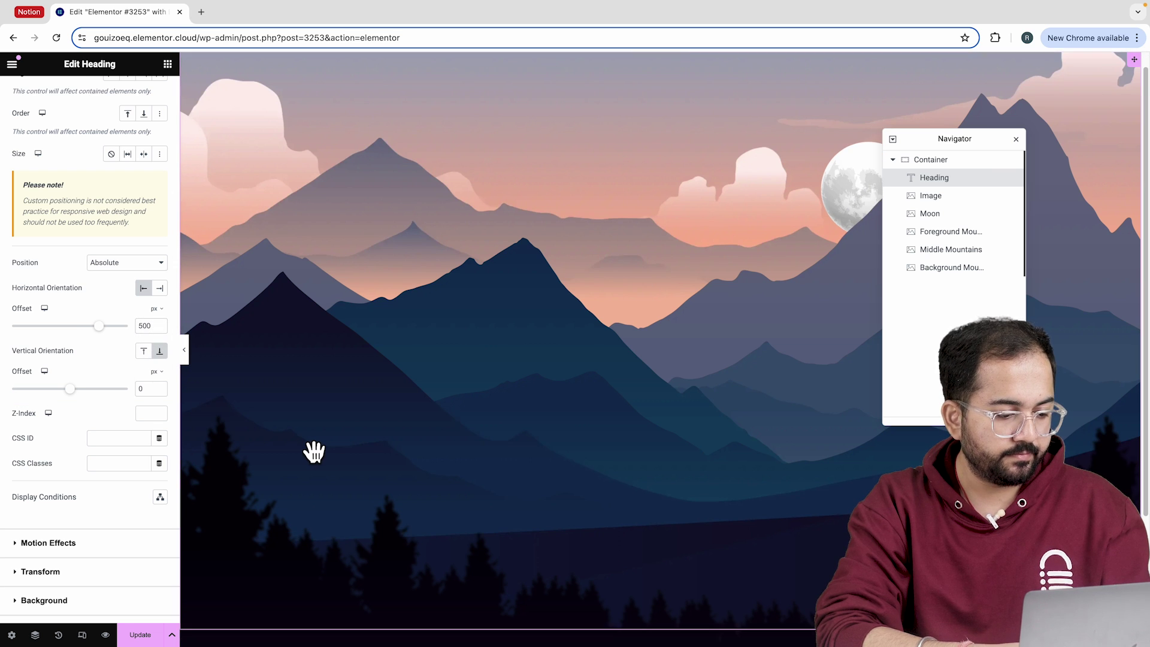
# Set the heading's z-index to 3.
pyautogui.scroll(-1, 137, 470)
pyautogui.click(156, 387)
pyautogui.write('3')
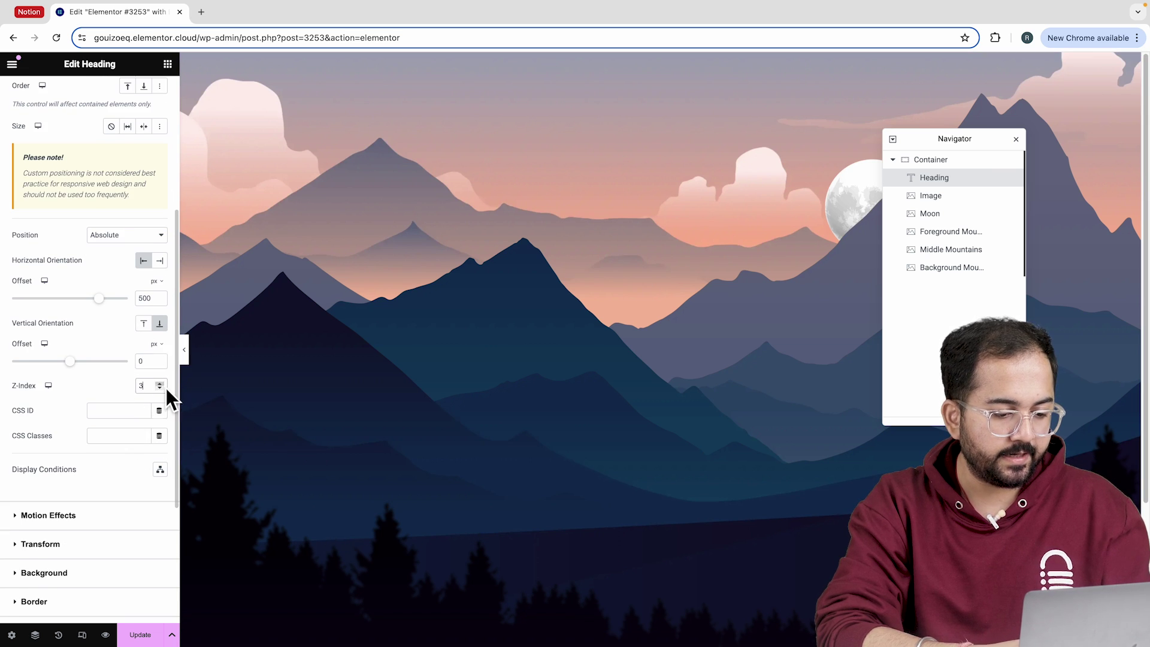
# Set the heading's z-index to 5 and check its layering while the canvas scrolls.
pyautogui.press('BackSpace')
pyautogui.write('5')
pyautogui.scroll(-3, 269, 470)
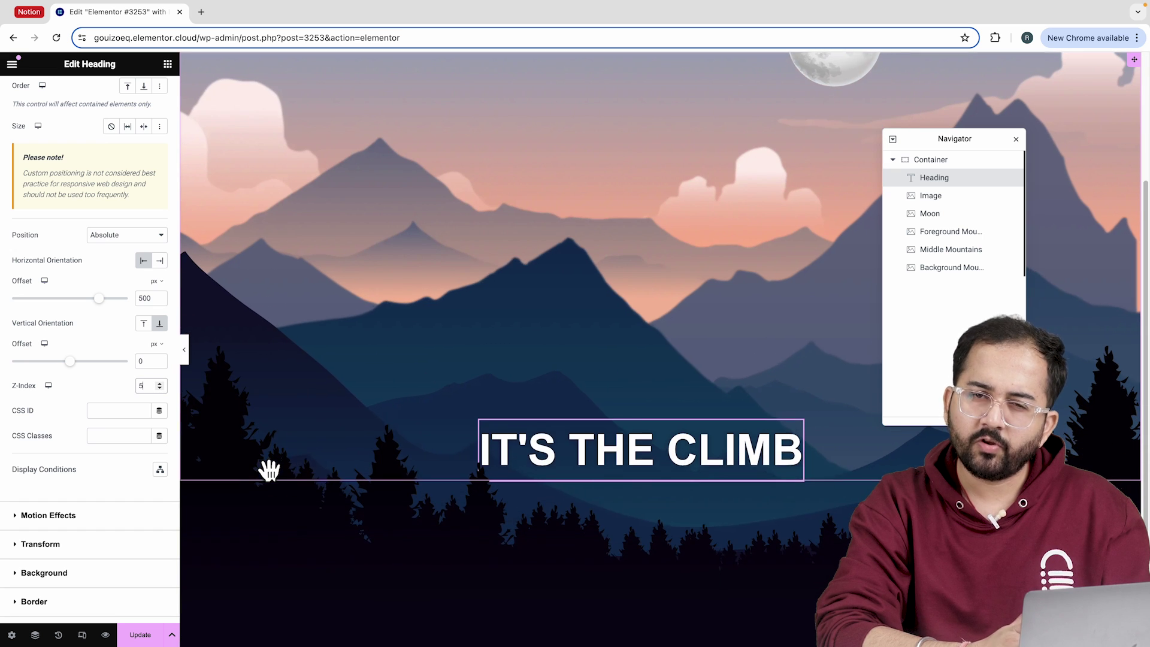
pyautogui.scroll(-3, 268, 470)
pyautogui.scroll(-2, 111, 431)
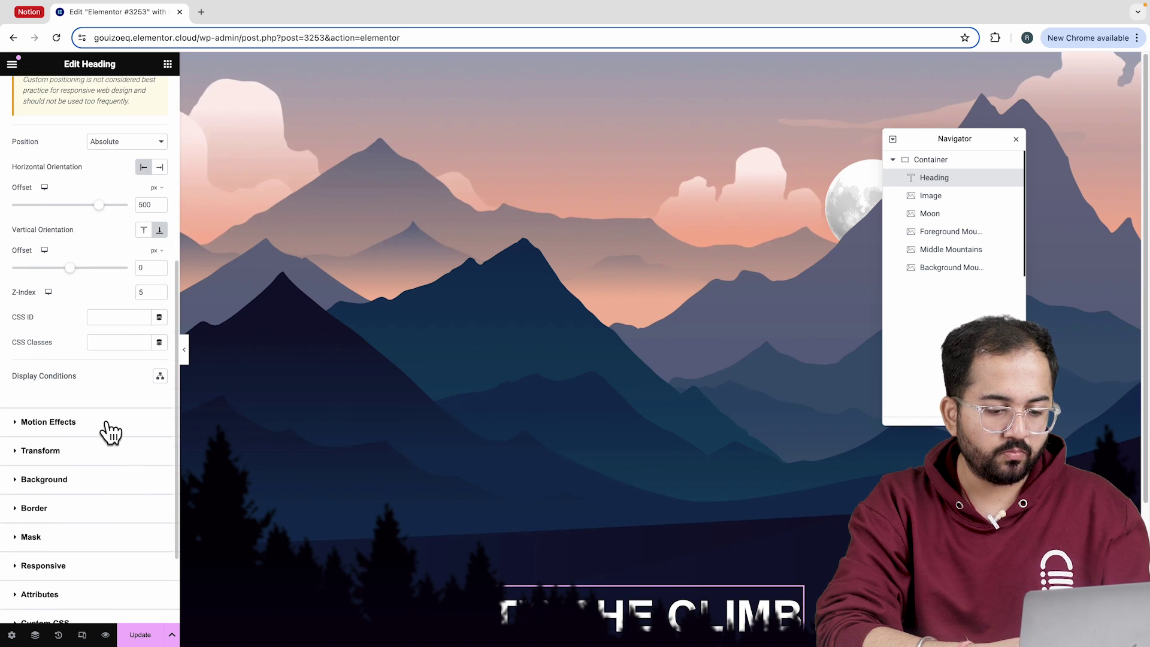
# Make the heading sticky to the top through its motion effects.
pyautogui.click(111, 430)
pyautogui.click(144, 264)
pyautogui.click(114, 264)
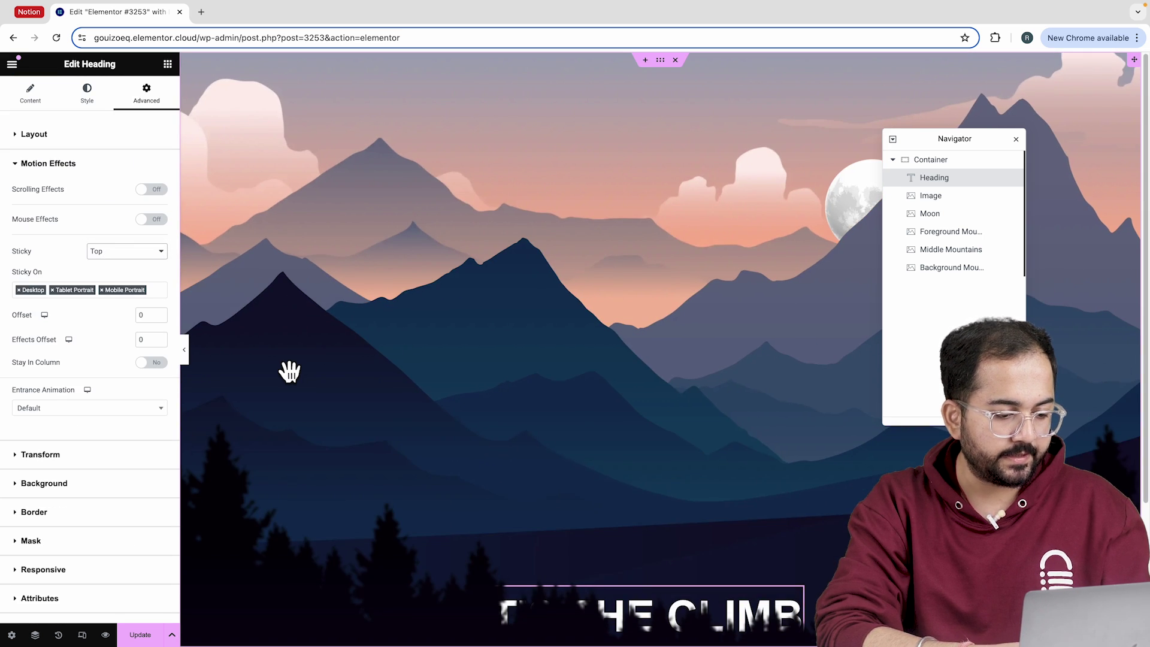
# Enable scrolling effects on the heading and add a Scale Up effect with speed 6.
pyautogui.click(160, 193)
pyautogui.click(160, 338)
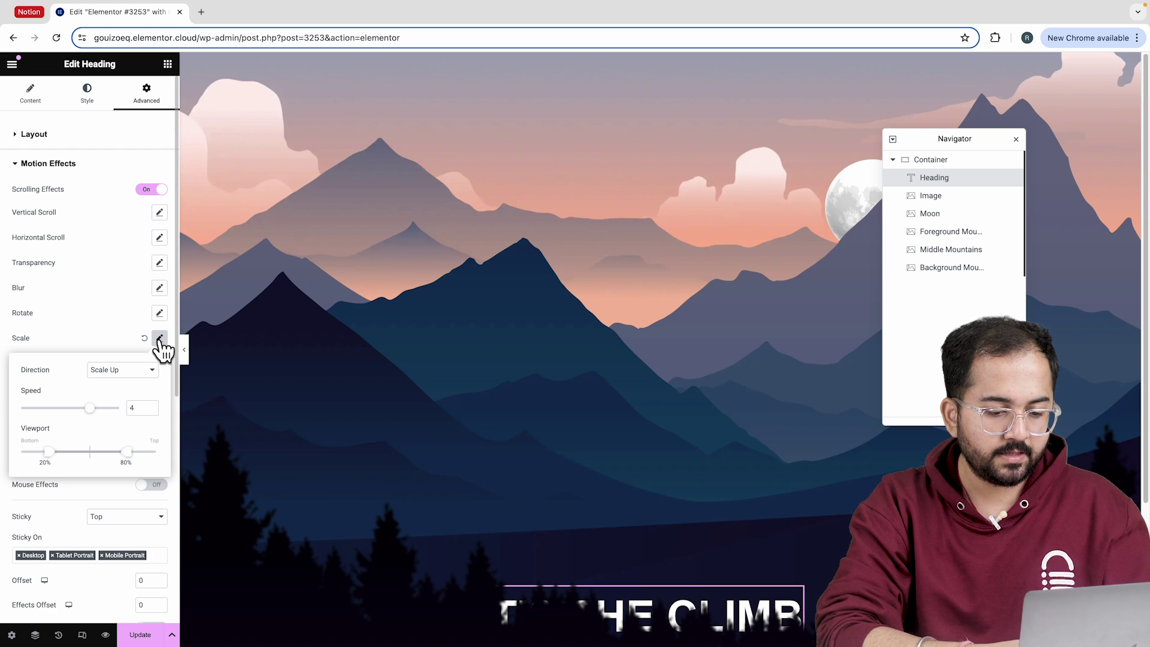
pyautogui.click(151, 405)
pyautogui.scroll(-3, 341, 469)
pyautogui.scroll(3, 341, 469)
pyautogui.click(151, 405)
pyautogui.click(151, 405)
pyautogui.scroll(-3, 302, 444)
pyautogui.scroll(3, 302, 445)
# Add an upward vertical scroll effect to the heading with speed 4 and a 35–100% viewport, relative to the entire page.
pyautogui.click(159, 212)
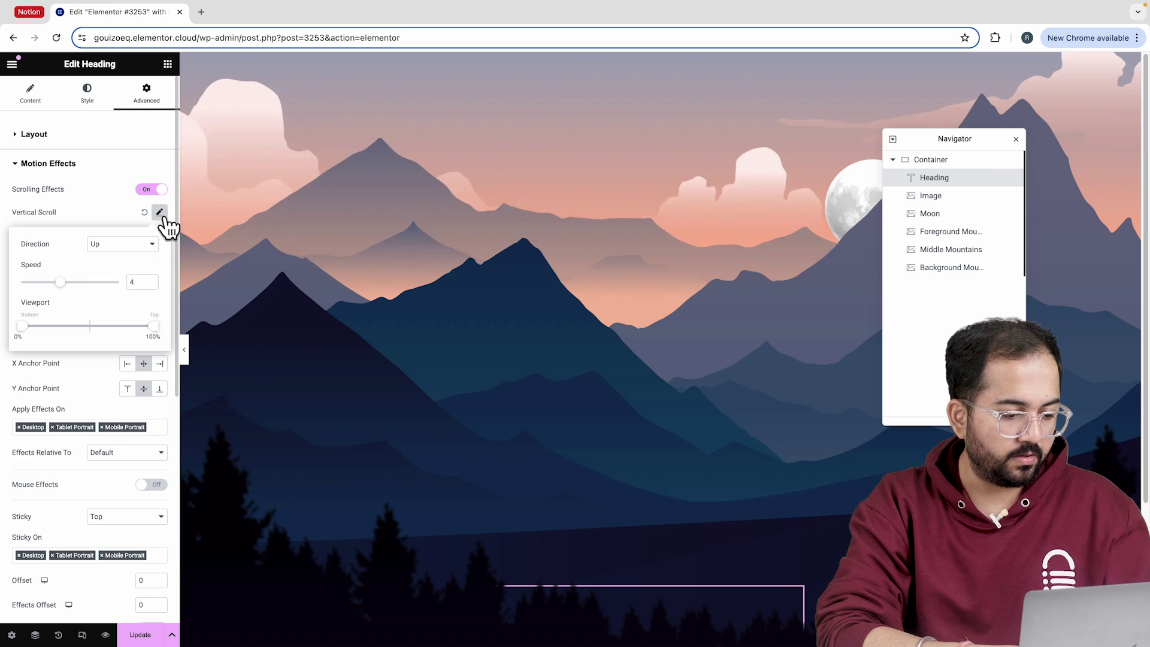
pyautogui.click(150, 279)
pyautogui.click(151, 279)
pyautogui.moveTo(21, 326); pyautogui.dragTo(89, 328)
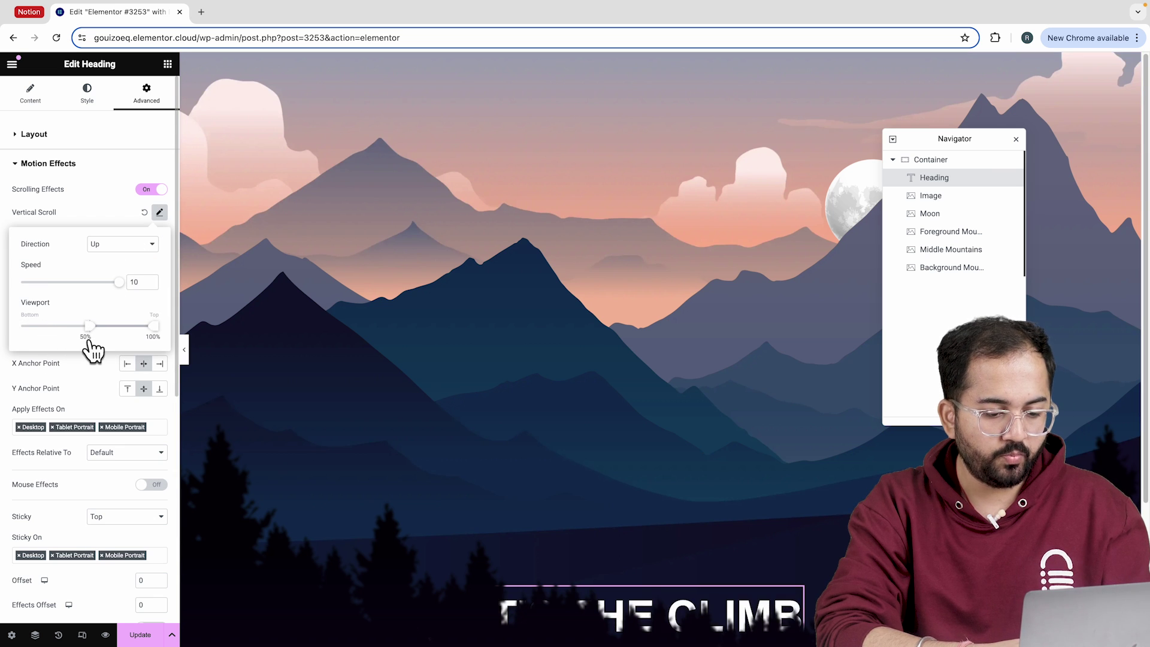
pyautogui.click(113, 394)
pyautogui.click(159, 338)
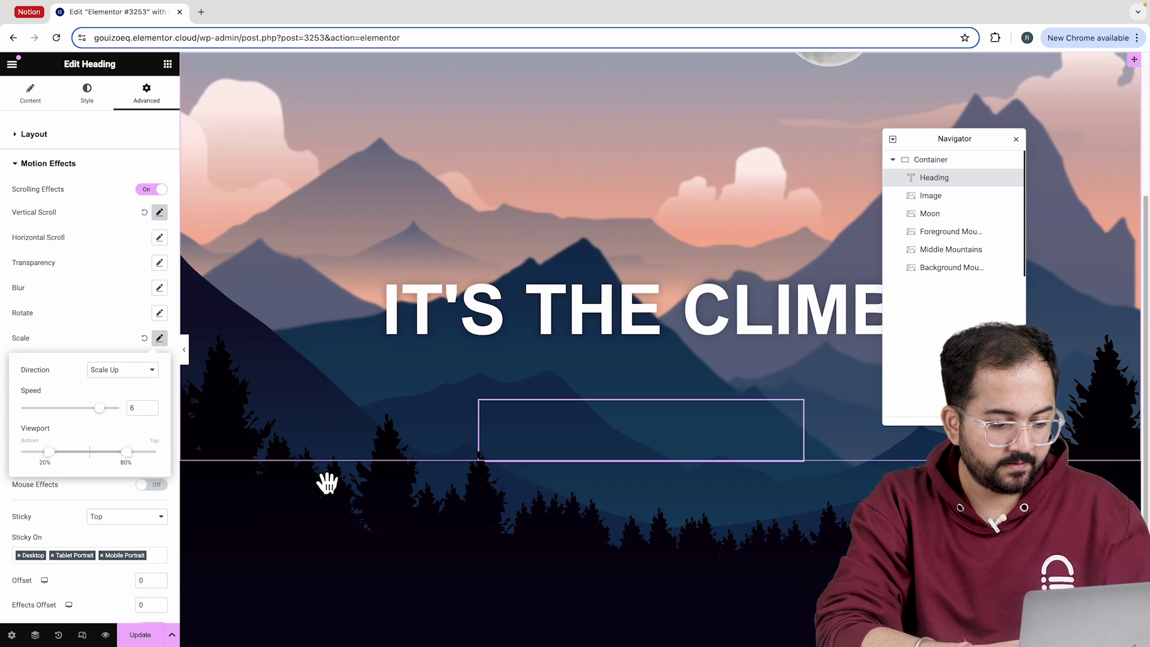
# Preview the page in a new browser tab and examine the heading's scrolling animation against the mountain layers.
pyautogui.click(106, 634)
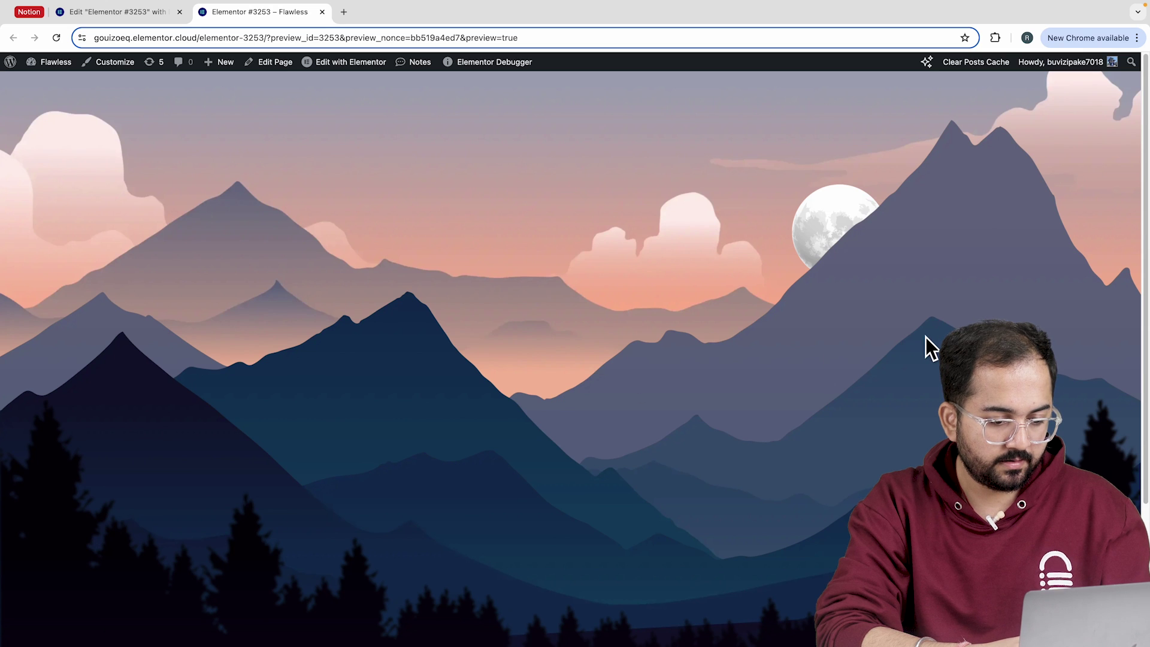
pyautogui.scroll(-5, 925, 337)
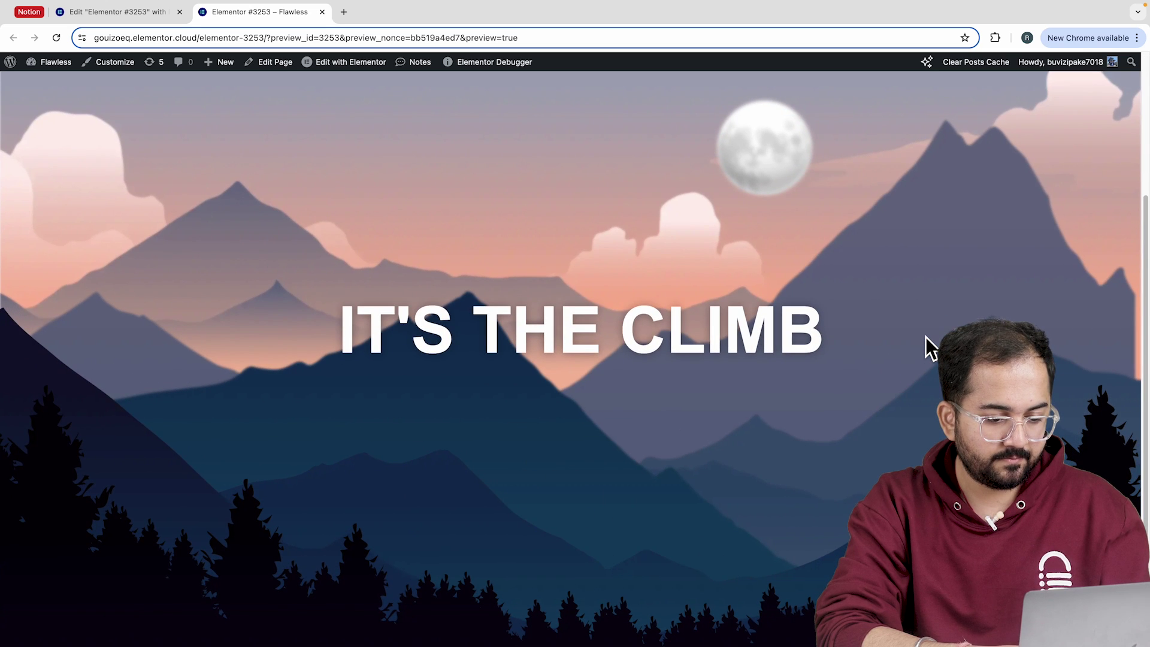
pyautogui.scroll(5, 926, 337)
pyautogui.scroll(-5, 925, 337)
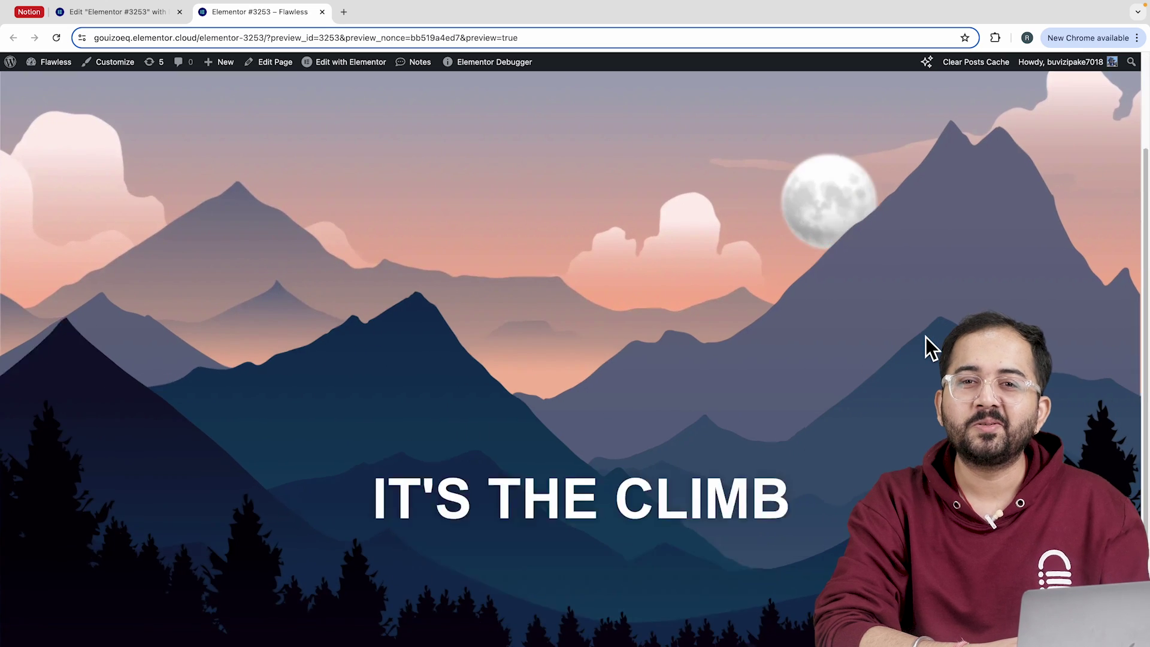